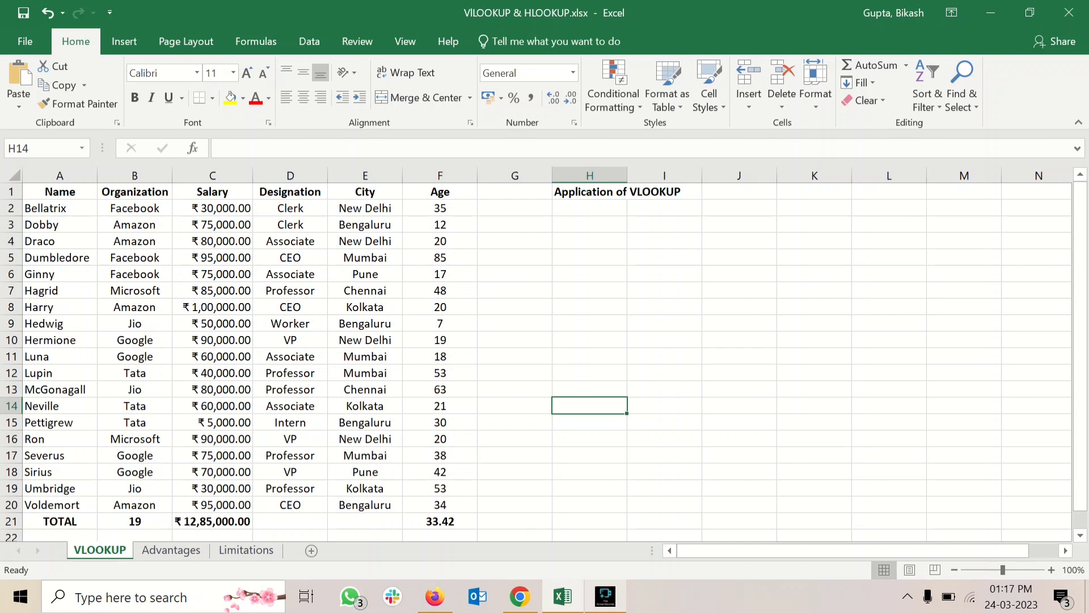
Review the VLOOKUP uses on the Advantages sheet and the employee table and application heading on the VLOOKUP sheet
key("ctrl+Page_Down")
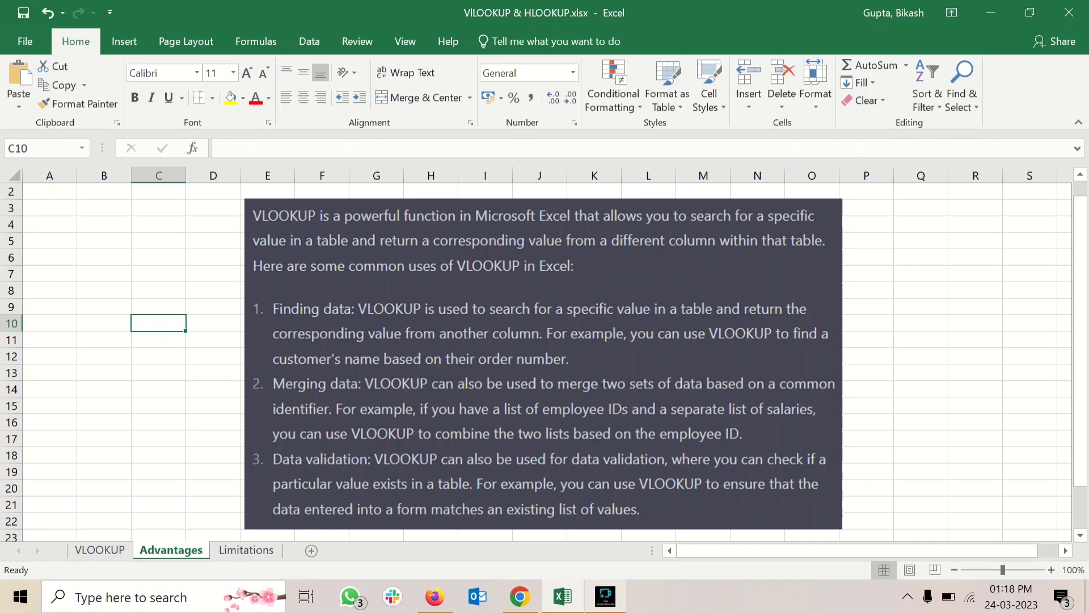
key("ctrl+Page_Up")
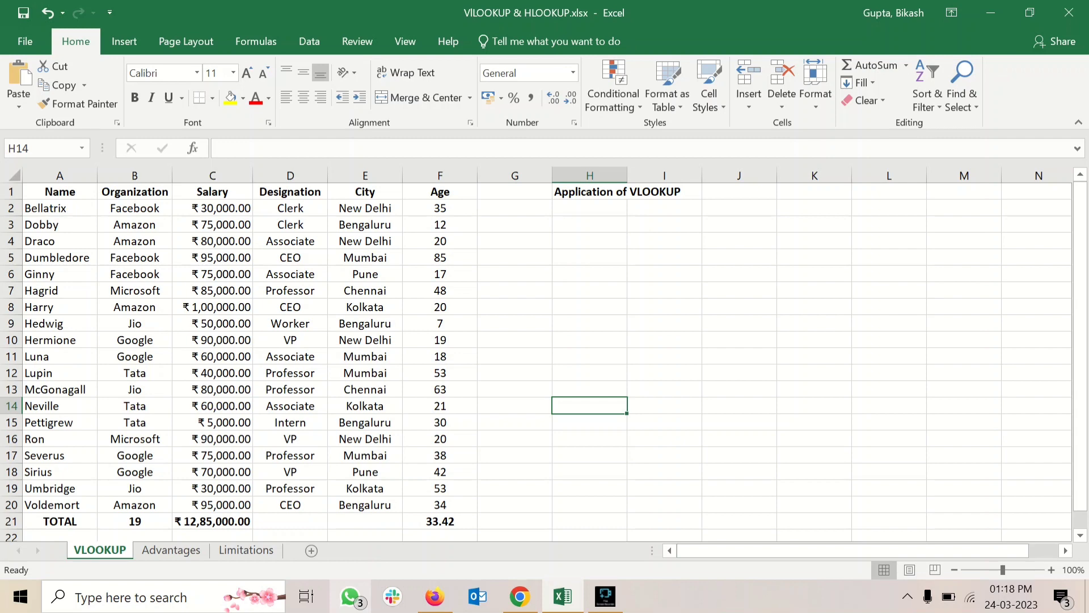
scroll(545, 351, "down", 6)
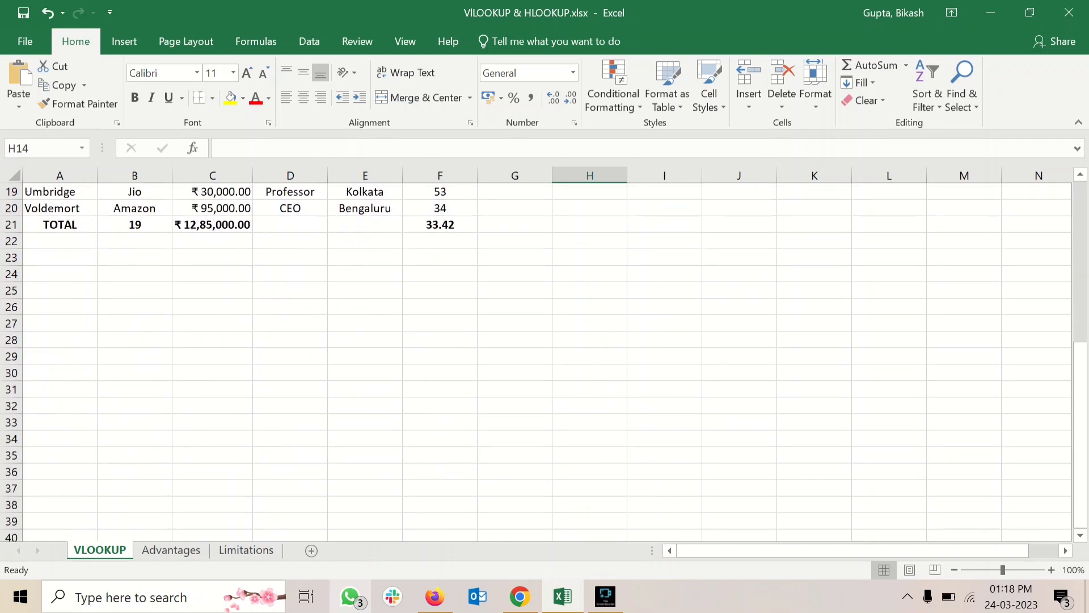
scroll(544, 352, "up", 6)
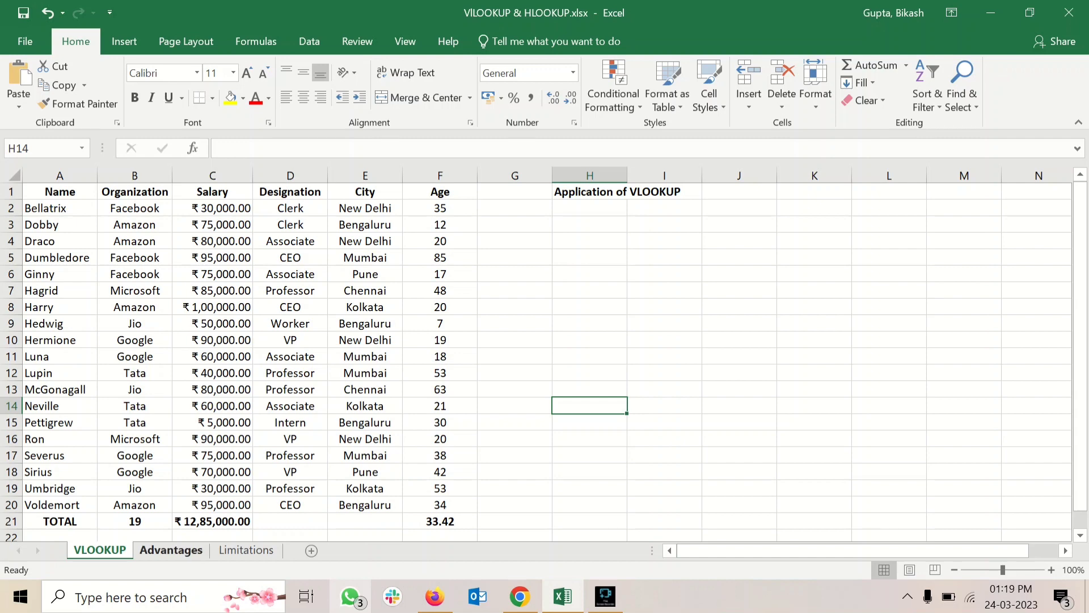
left_click(171, 550)
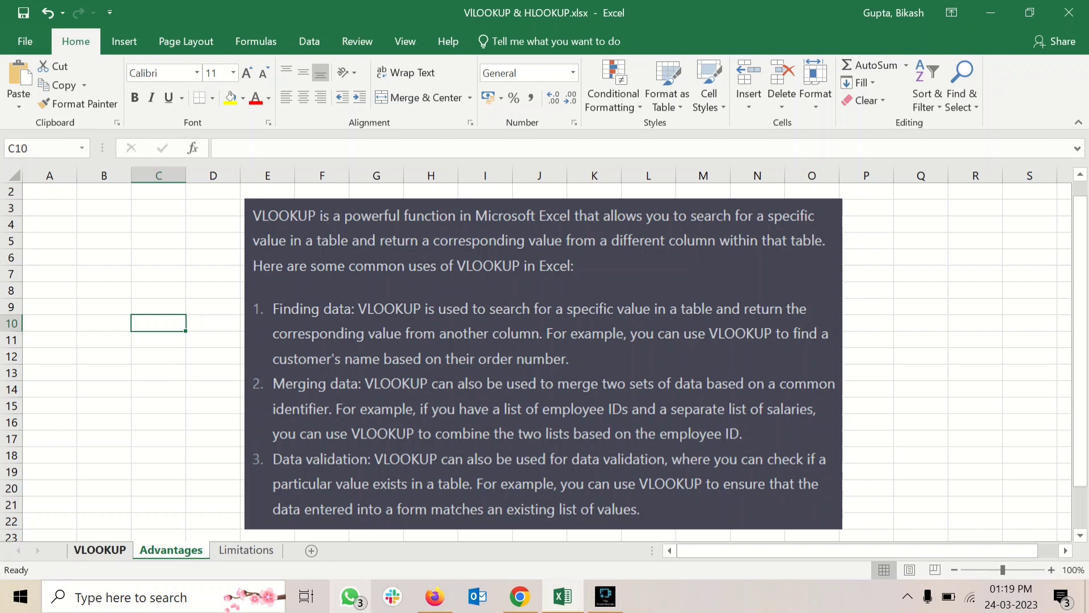
left_click(100, 549)
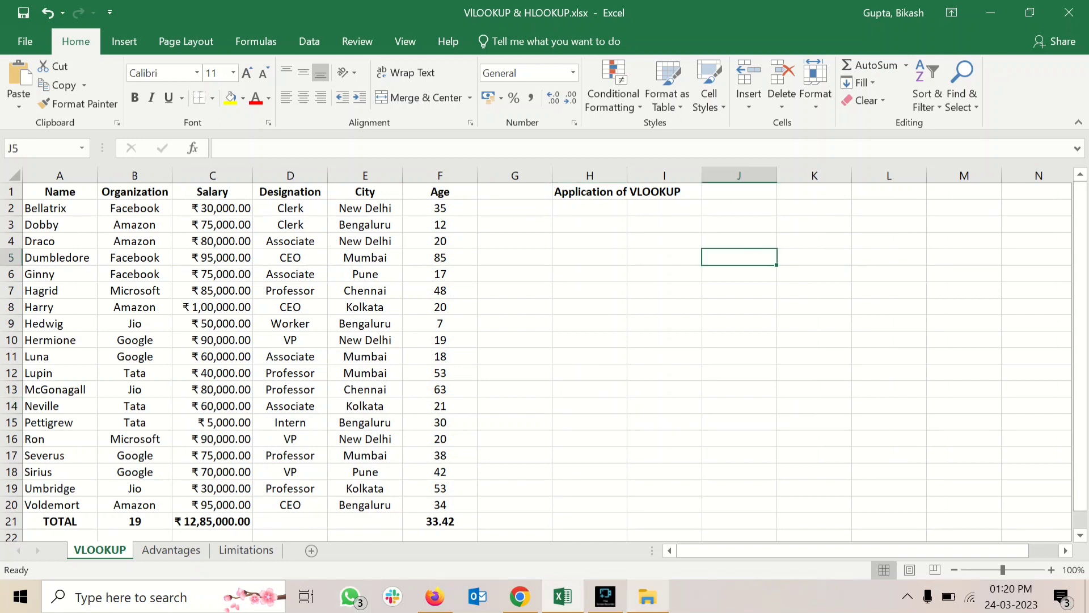
left_click(590, 192)
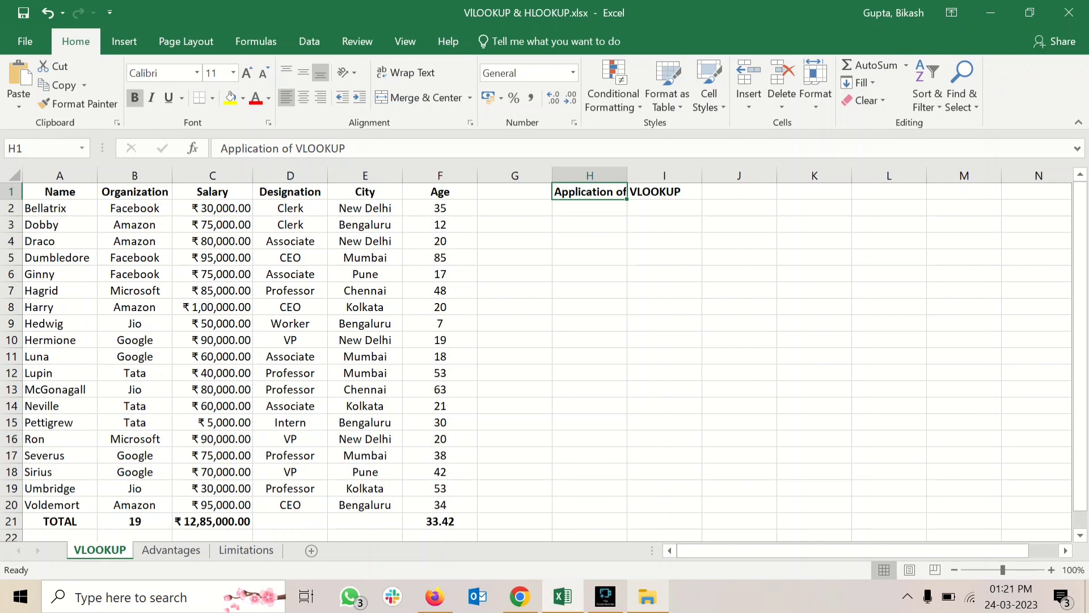
left_click(590, 209)
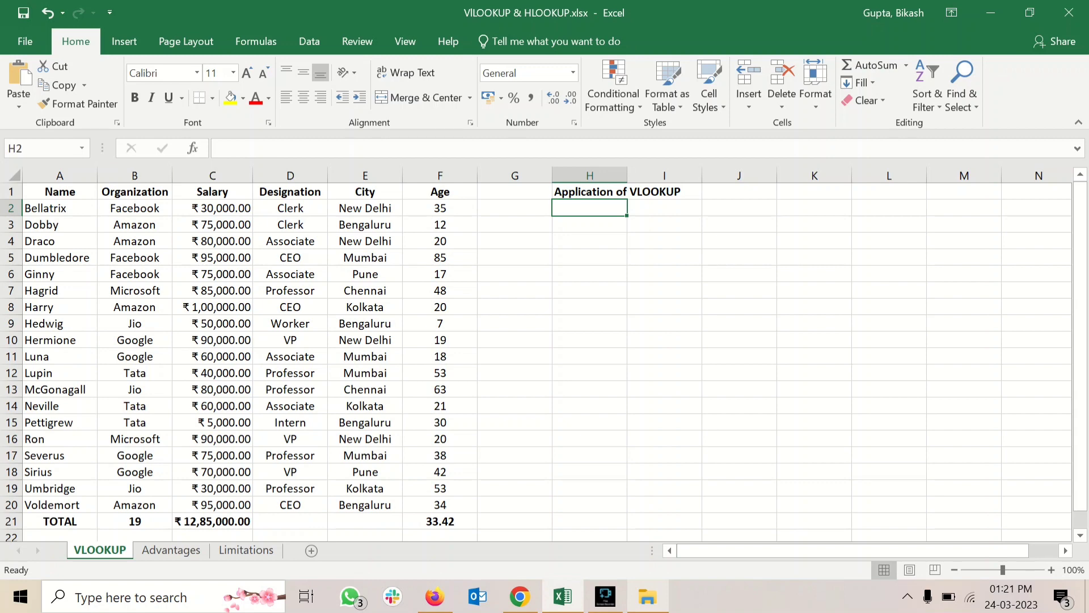
Examine the COUNTA formula in B21 and the first and last Organization cells it covers
left_click(135, 521)
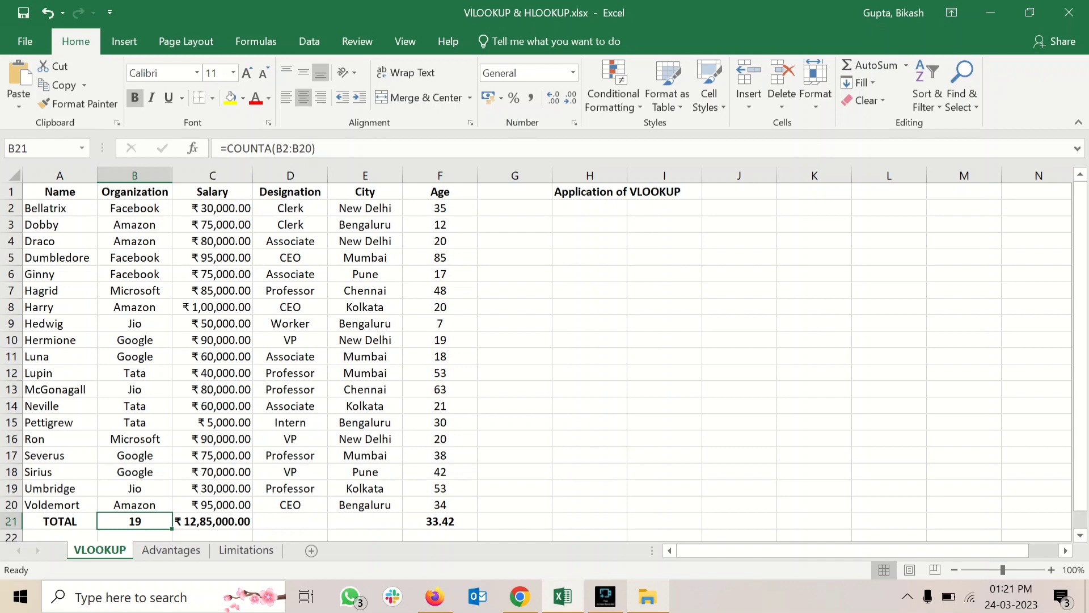
left_click(135, 208)
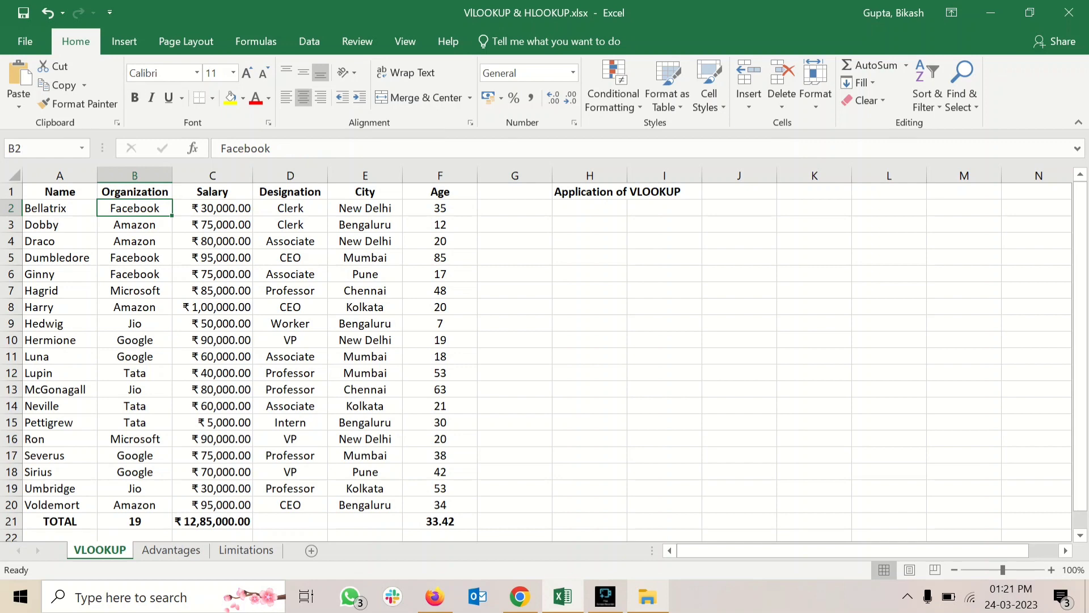
left_click(135, 505)
left_click(134, 208)
left_click(134, 521)
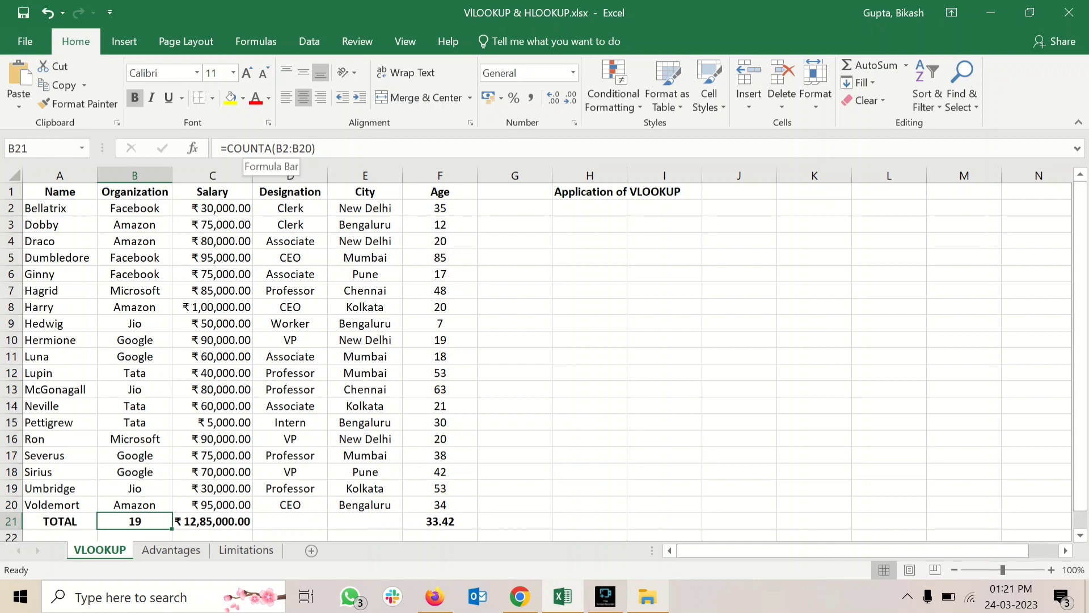
left_click(135, 208)
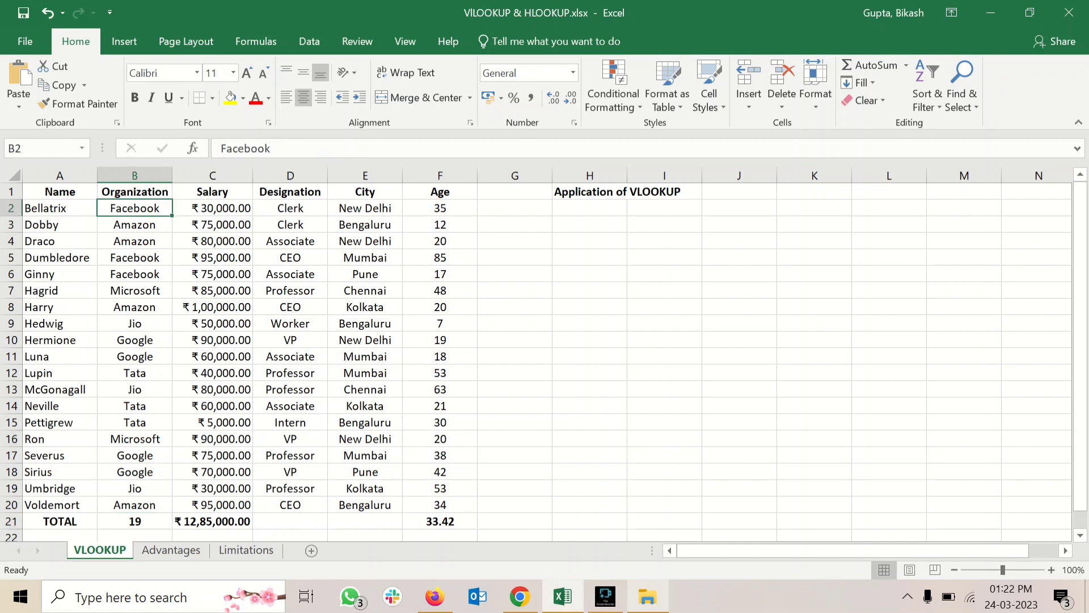
left_click(134, 505)
left_click(135, 521)
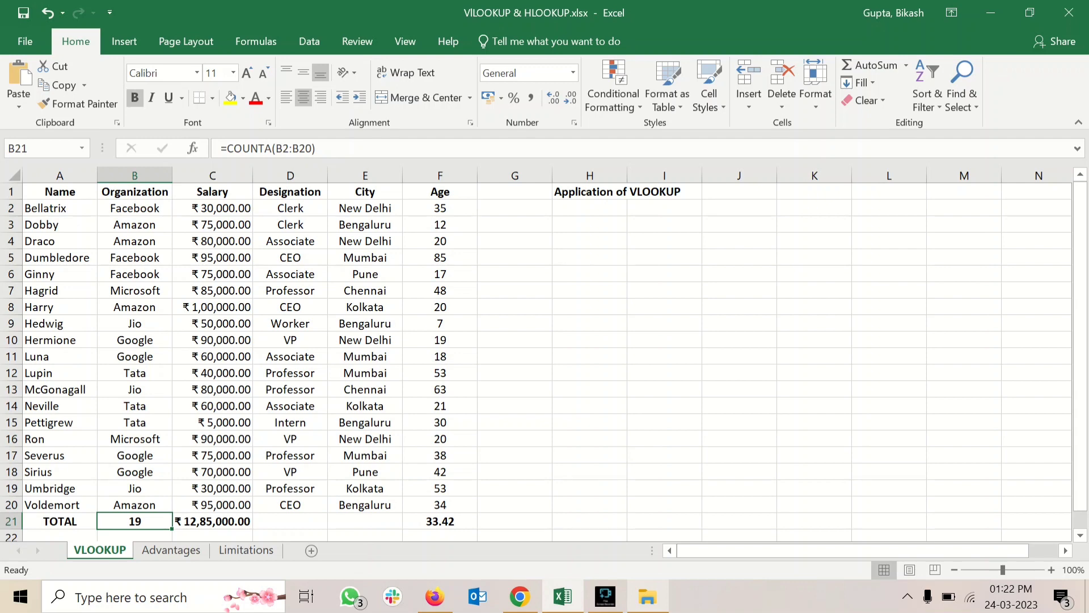
Examine the SUM formula in C21 and the first and last Salary cells it covers
left_click(515, 472)
left_click(213, 536)
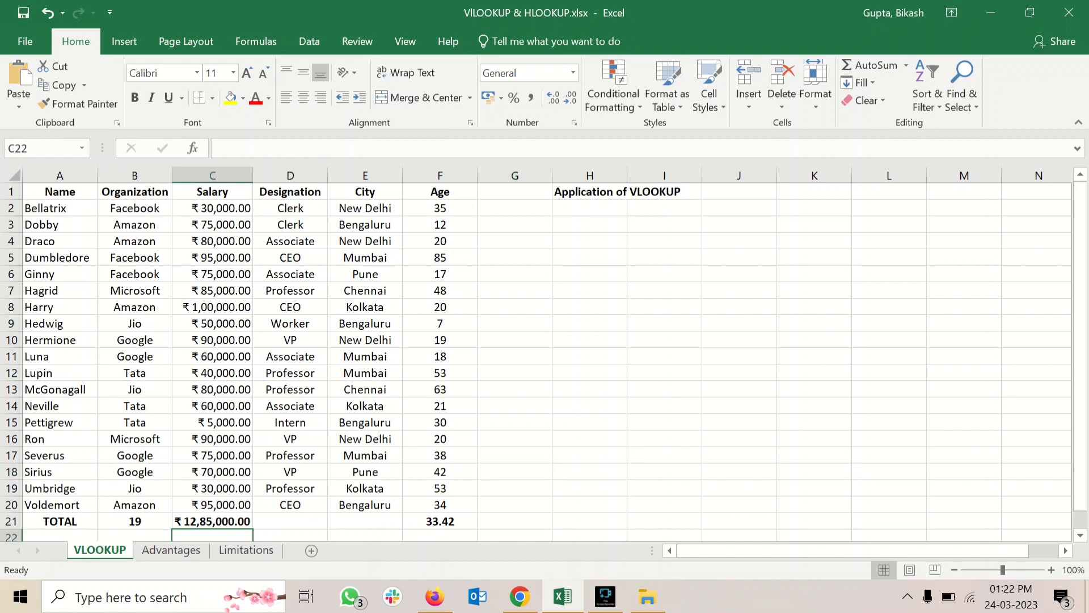
left_click(213, 521)
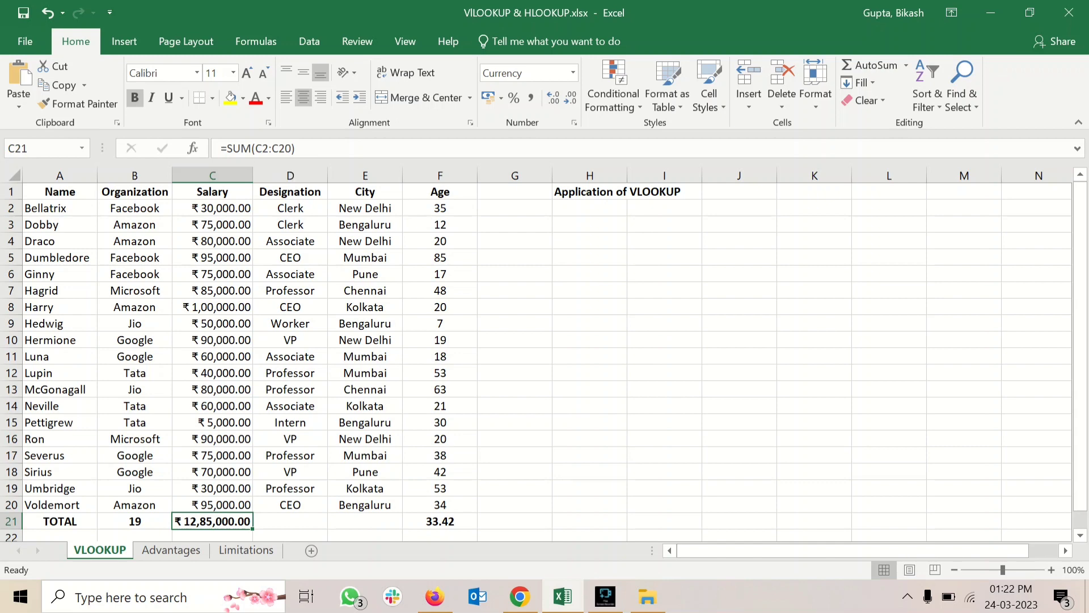
left_click_drag(251, 148, 297, 149)
left_click(213, 209)
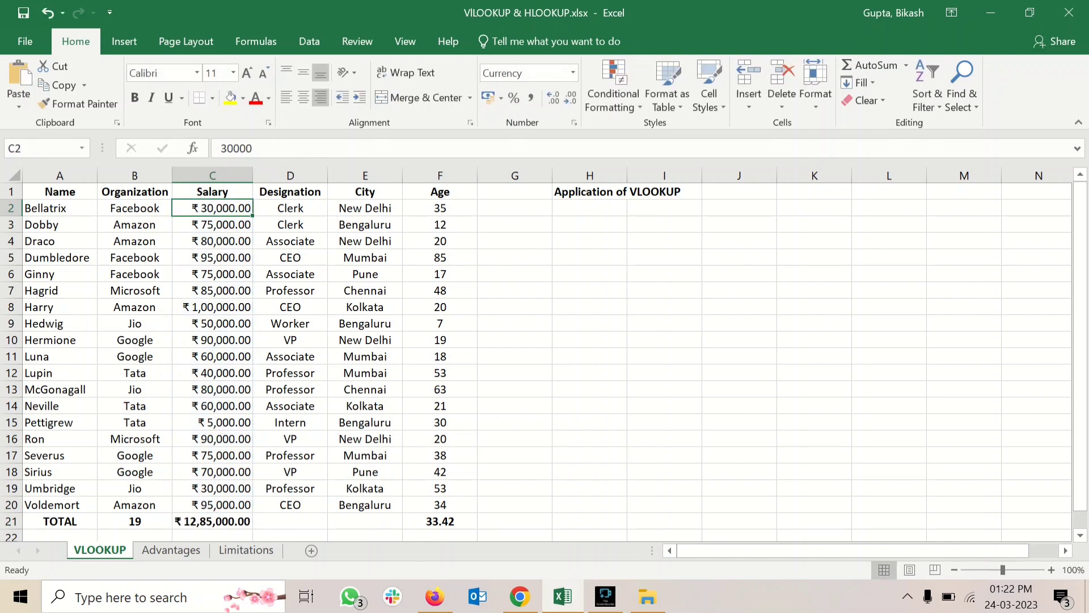
left_click(212, 505)
left_click(213, 522)
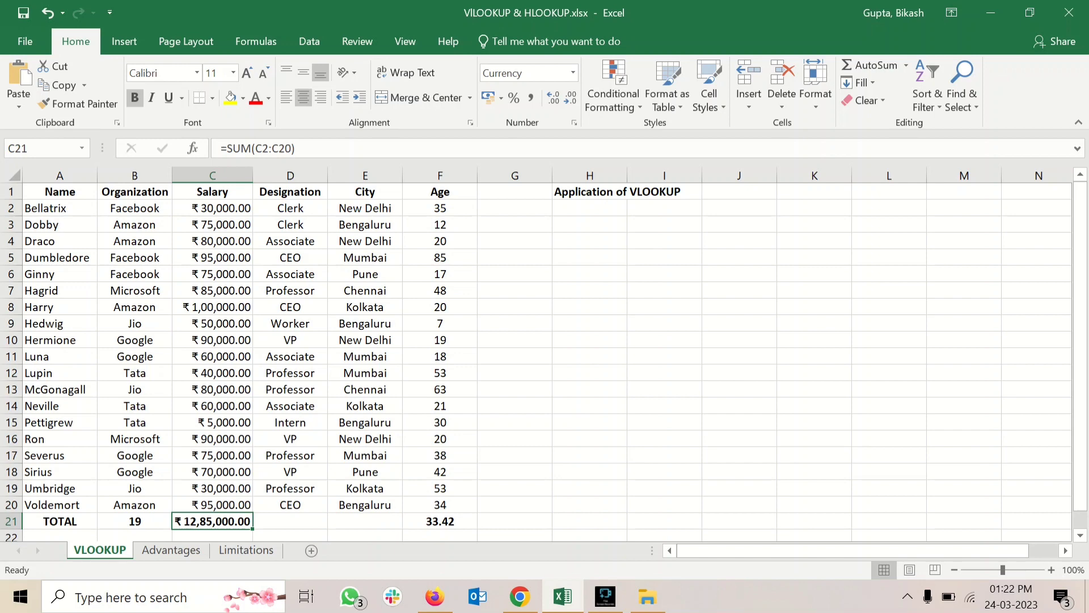
Re-enter the Salary total in C21 with AutoSum over C2:C20
key("alt+equal")
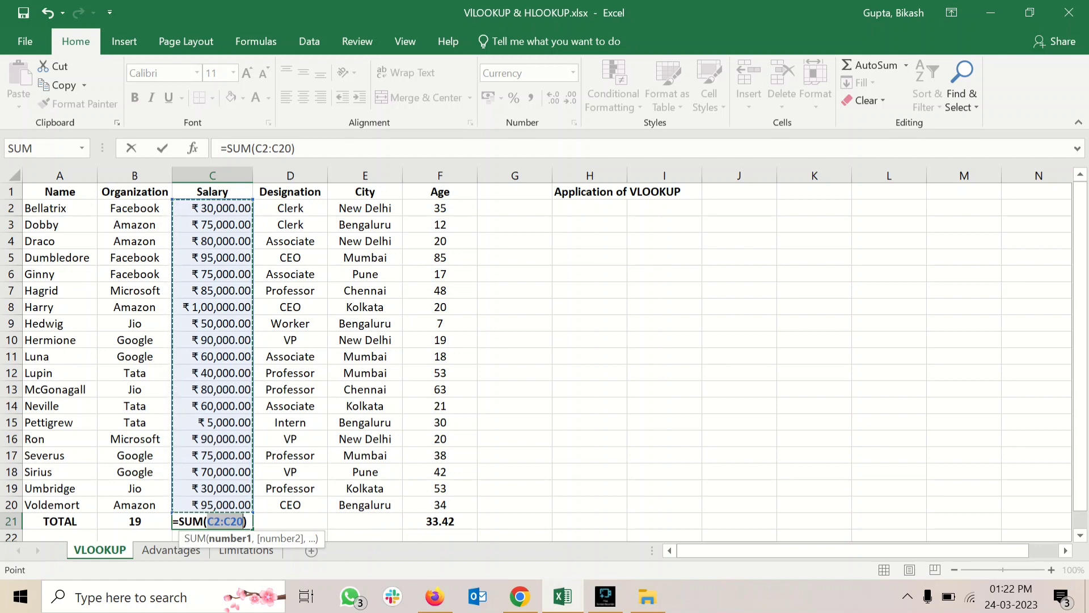
key("Return")
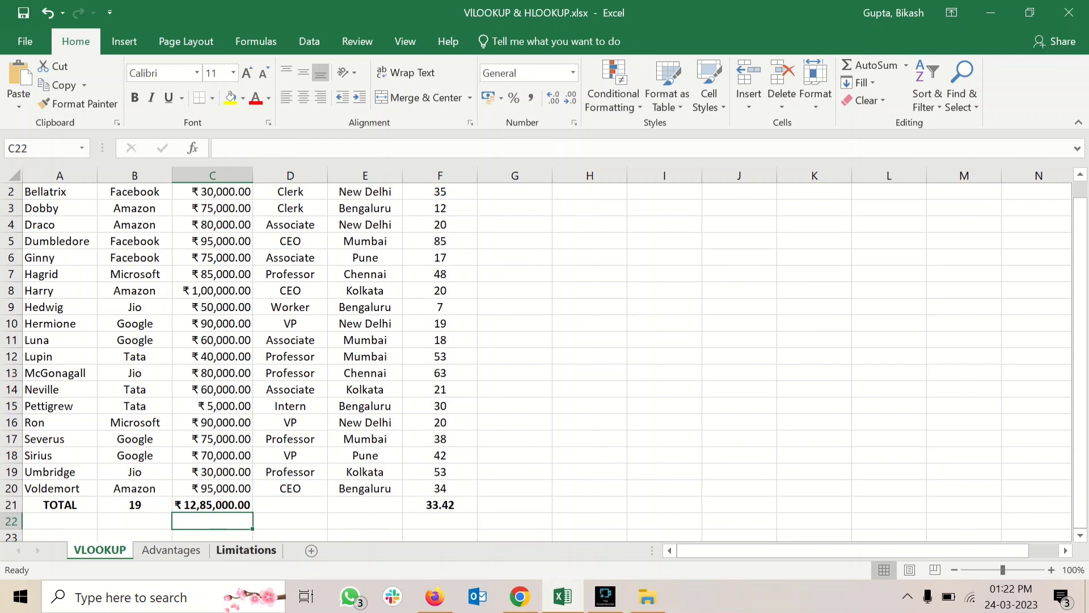
scroll(544, 361, "up", 1)
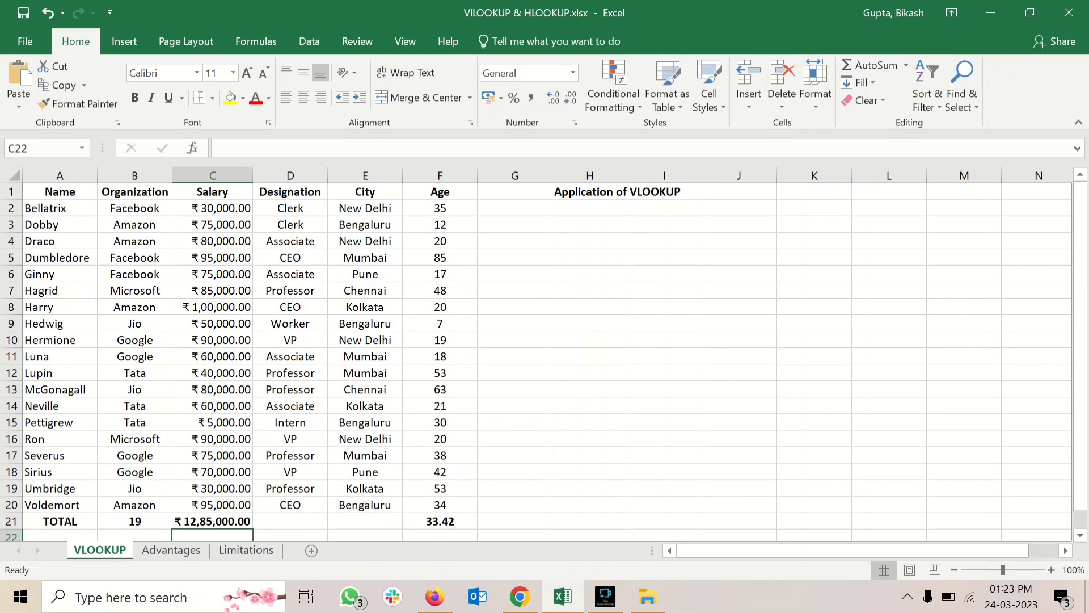
Inspect the AVERAGE formula for the Age column in F21
left_click(440, 521)
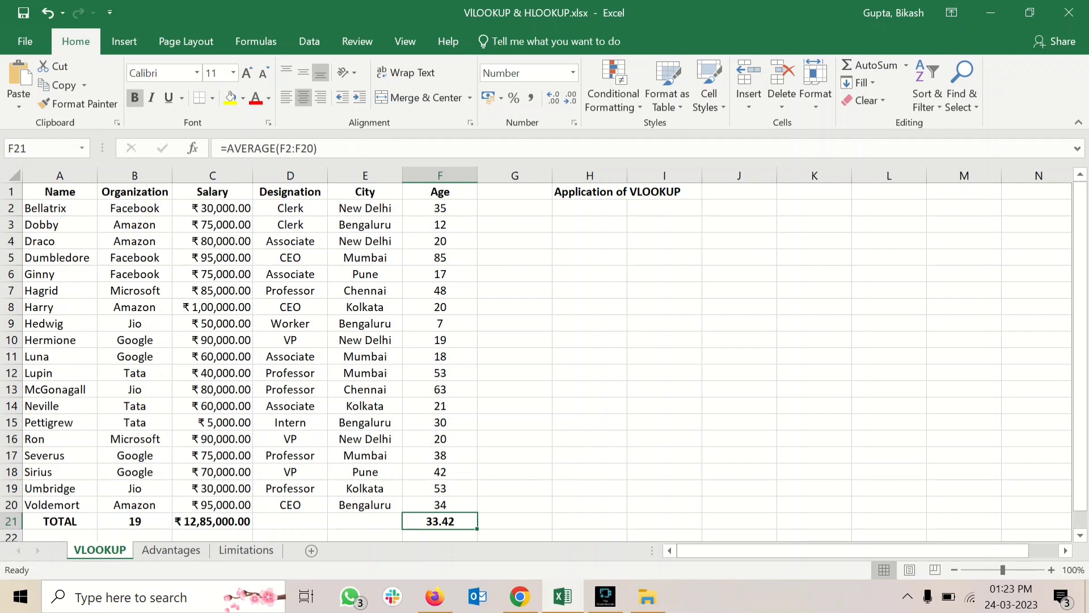
left_click(665, 208)
left_click(590, 208)
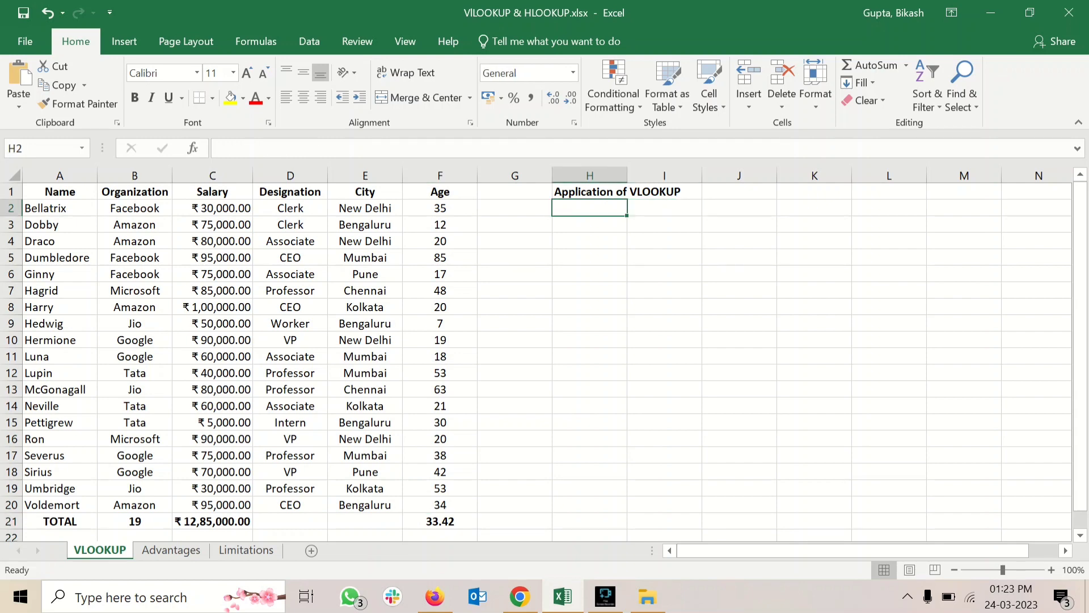
left_click(664, 257)
left_click(739, 225)
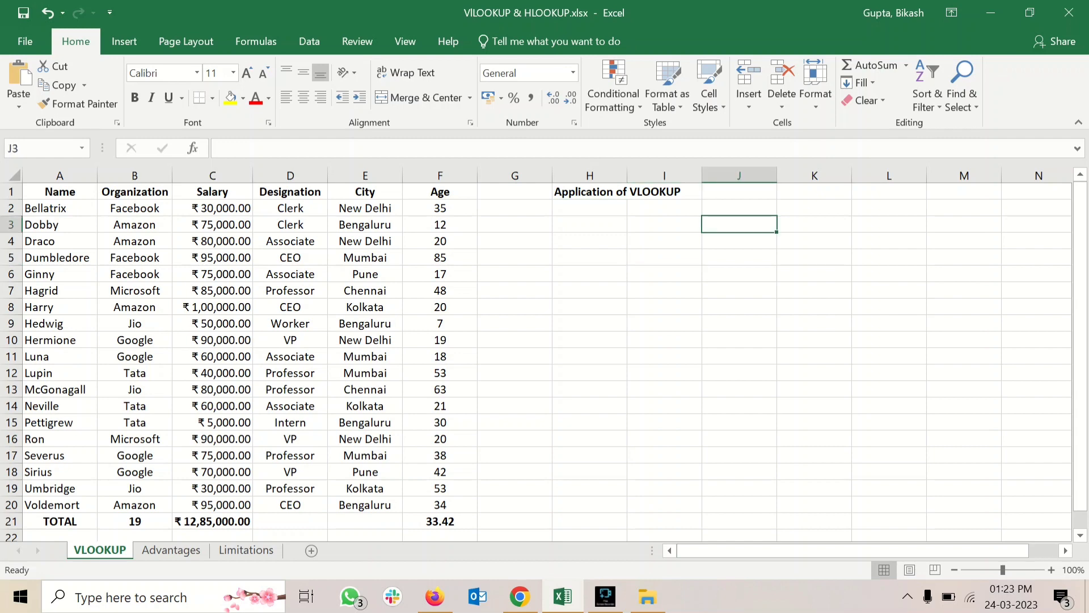
Enter the label "Name" in H2 under the Application of VLOOKUP heading
left_click(590, 192)
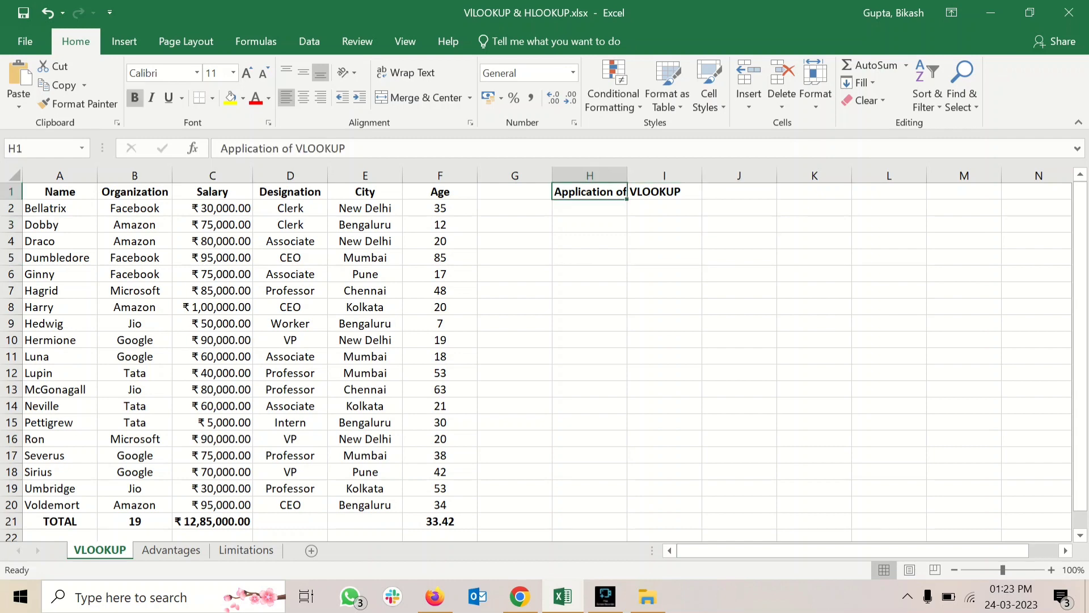
left_click(590, 208)
type("Name")
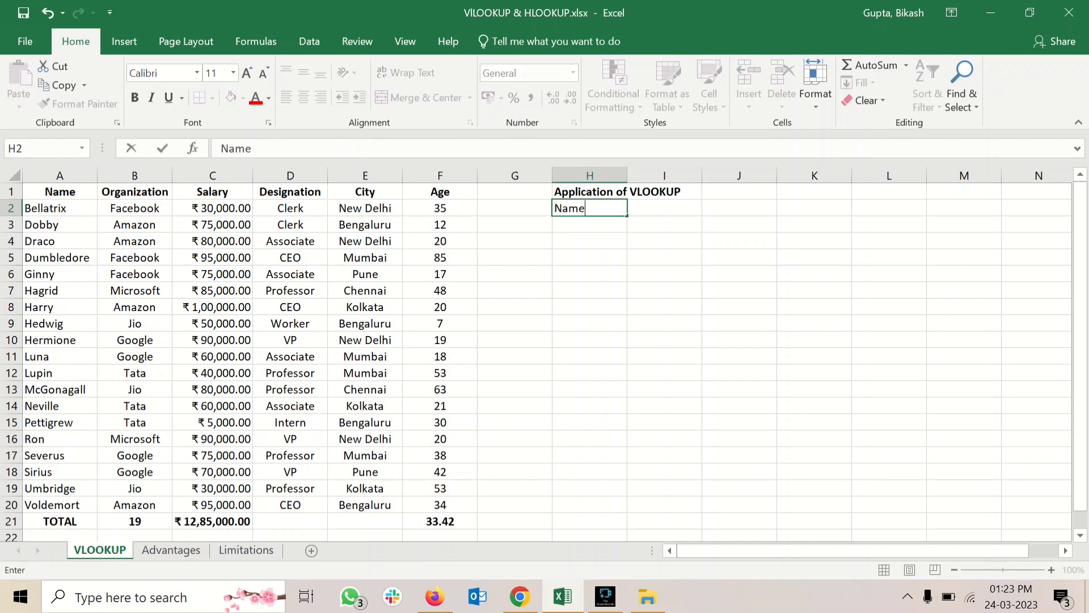
key("Return")
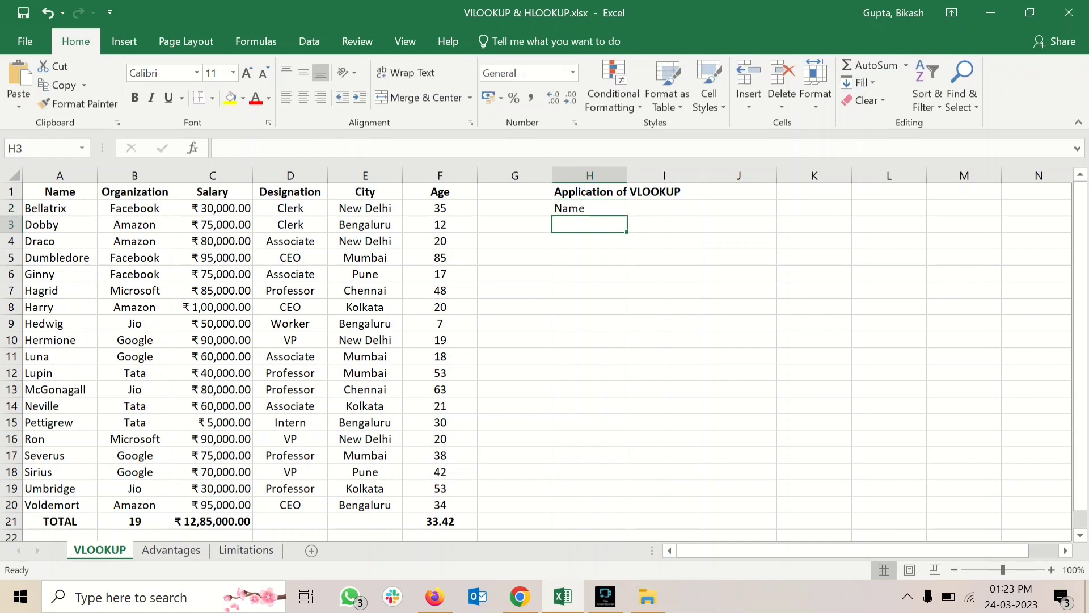
key("Up")
key("Right")
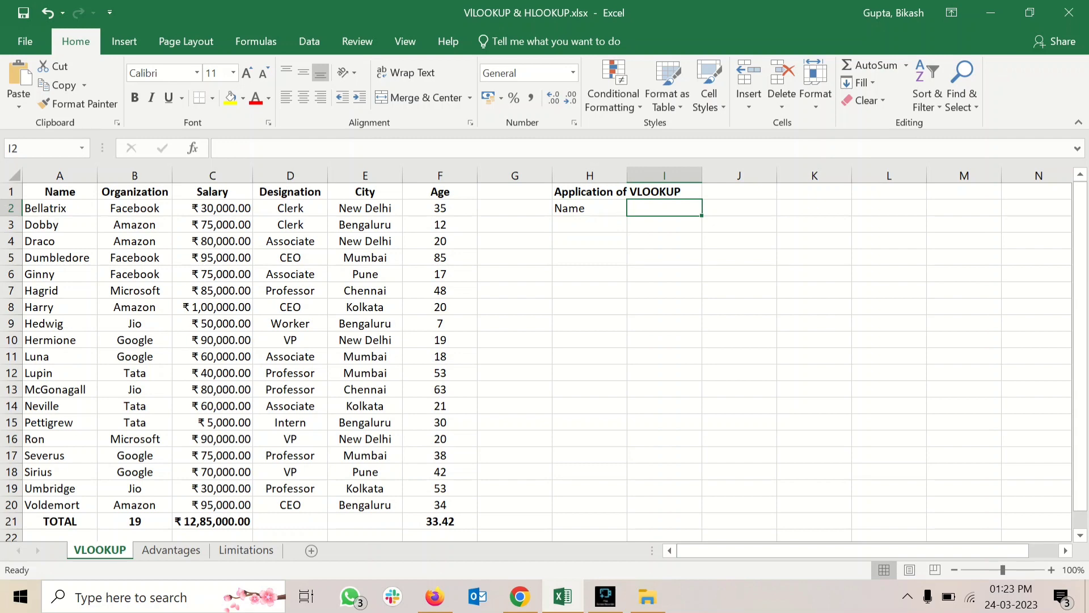
key("Down")
key("Left")
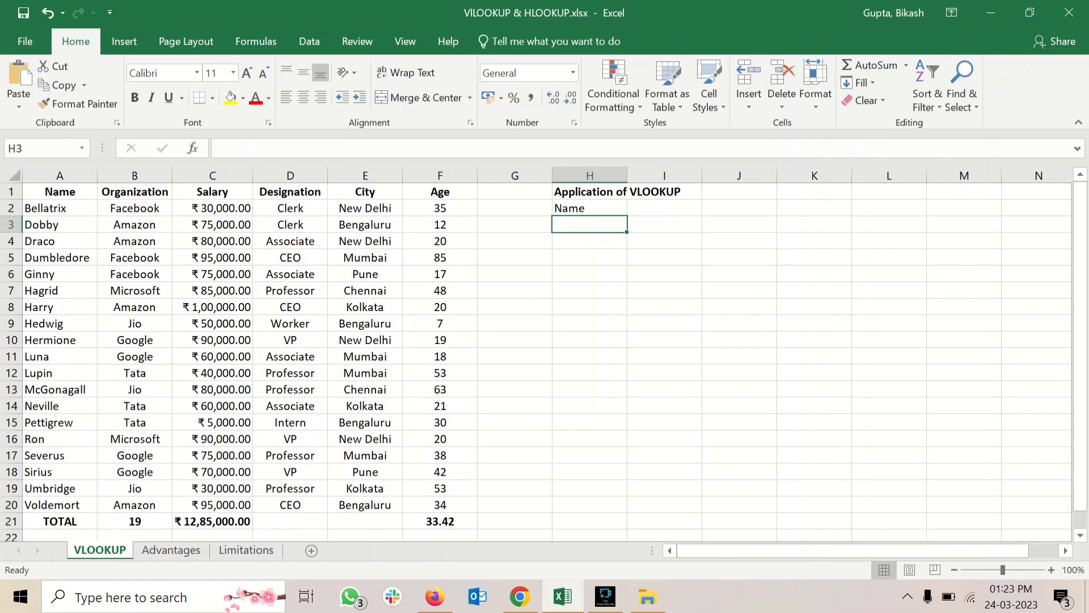
left_click(664, 274)
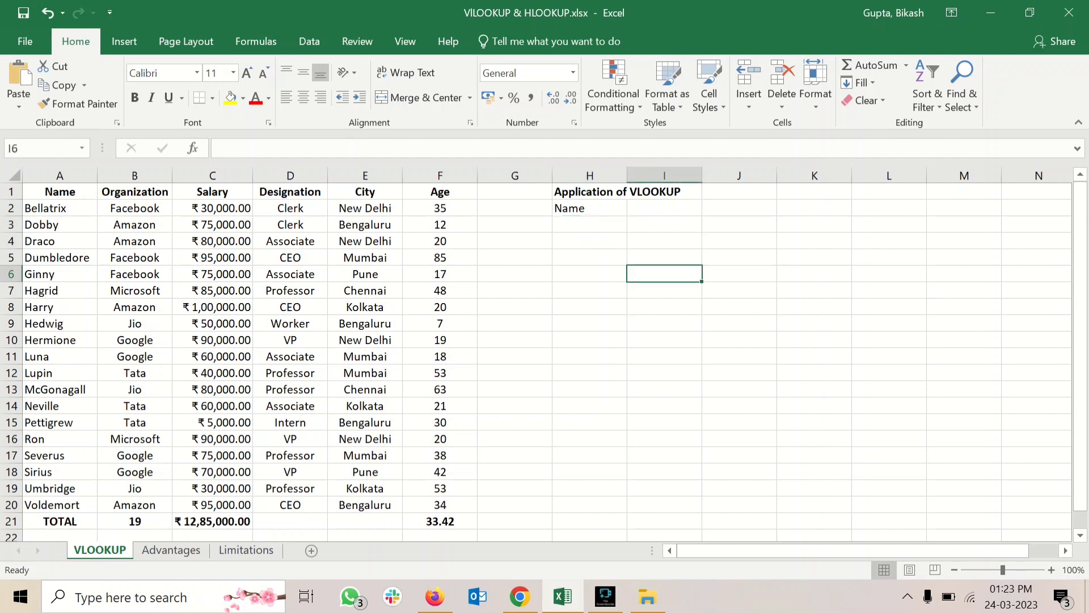
left_click(665, 208)
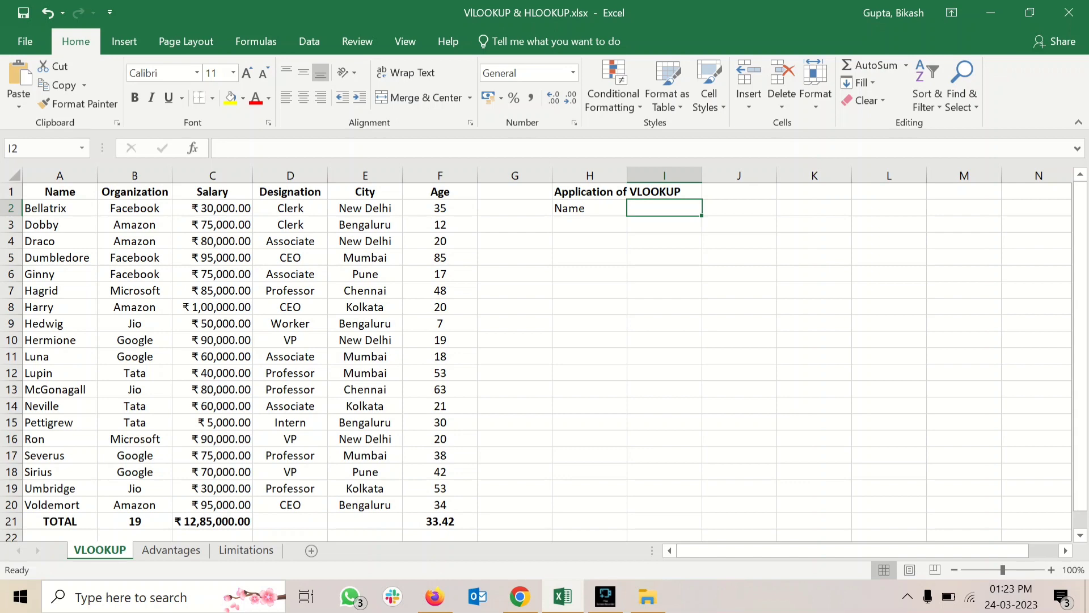
Copy the headers Organization through Age in B1:F1 and paste them transposed into H3:H7 below the Name label
left_click_drag(664, 208, 135, 192)
left_click(135, 208)
left_click(135, 192)
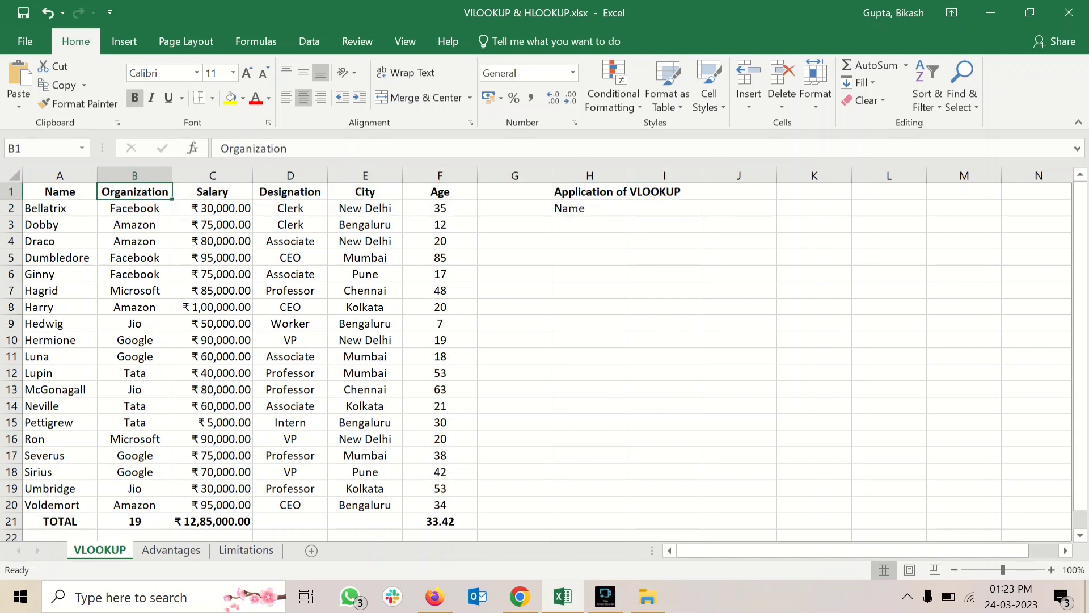
key("ctrl+shift+Right")
key("ctrl+q")
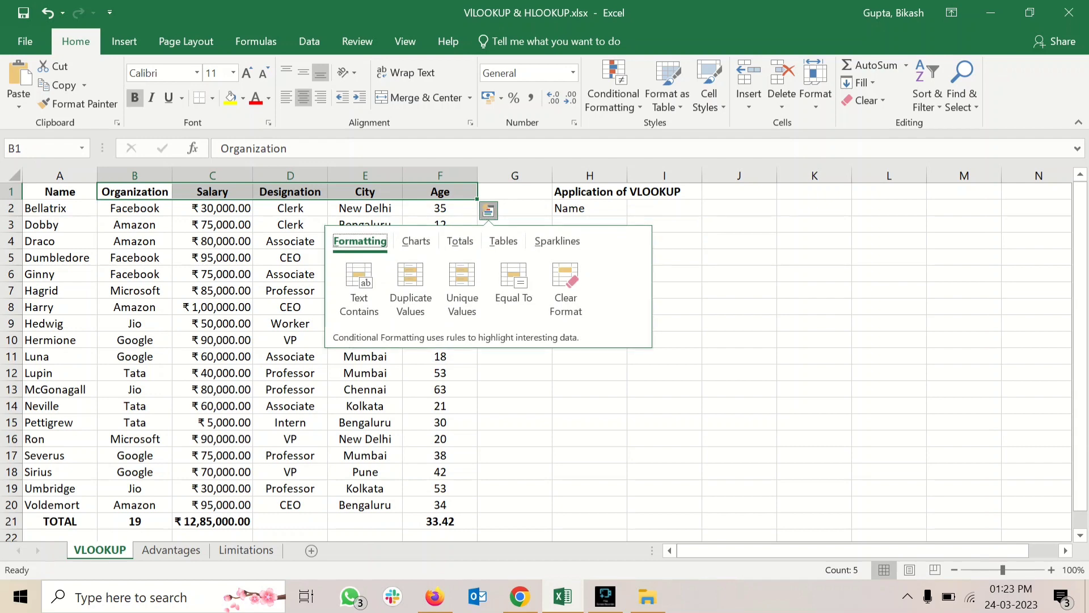
right_click(443, 192)
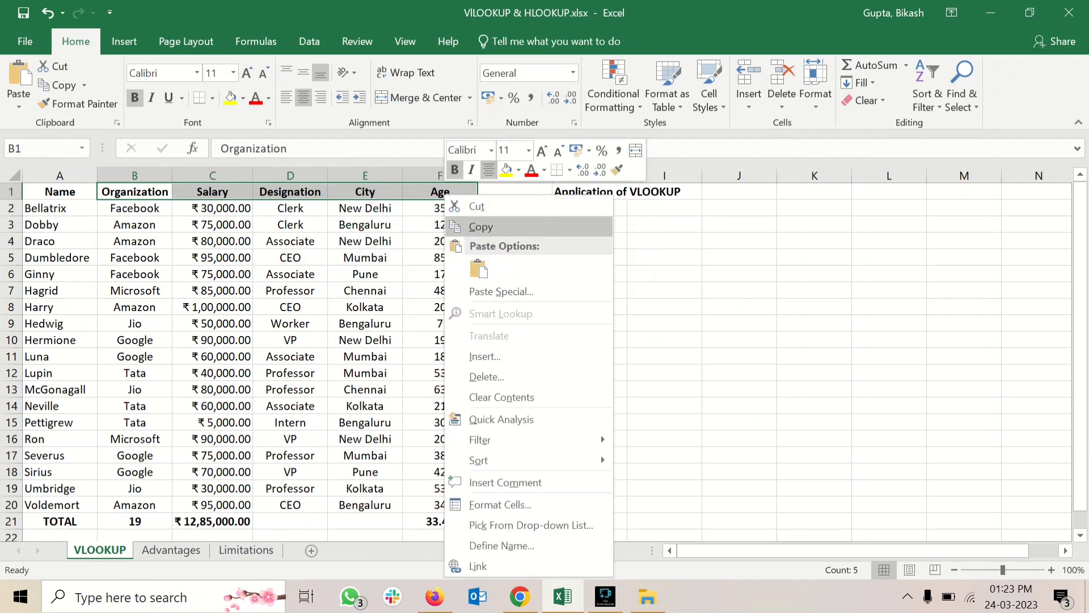
left_click(479, 226)
right_click(572, 223)
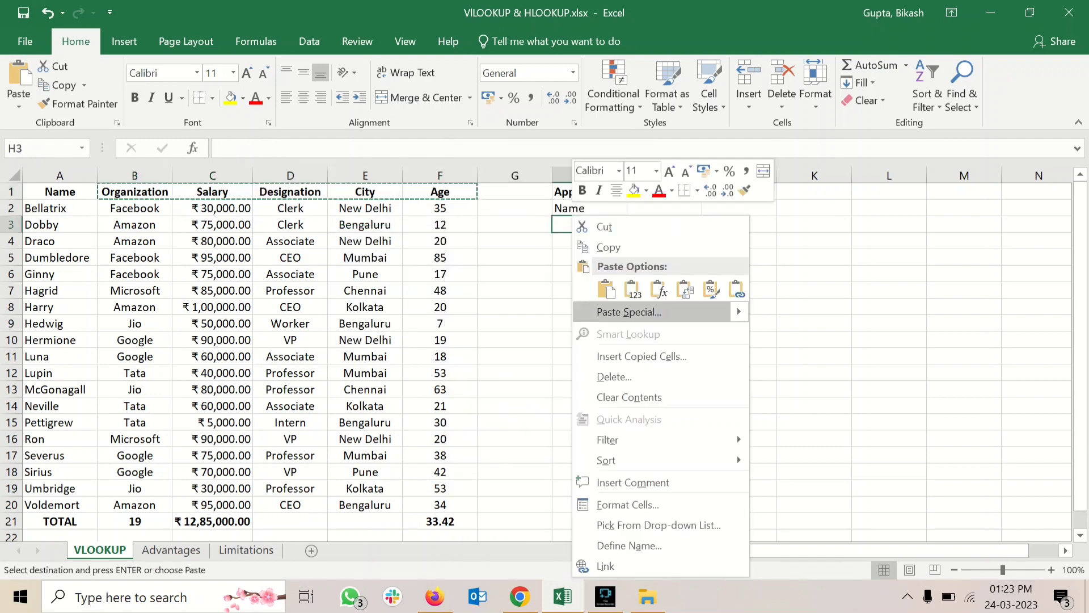
mouse_move(737, 312)
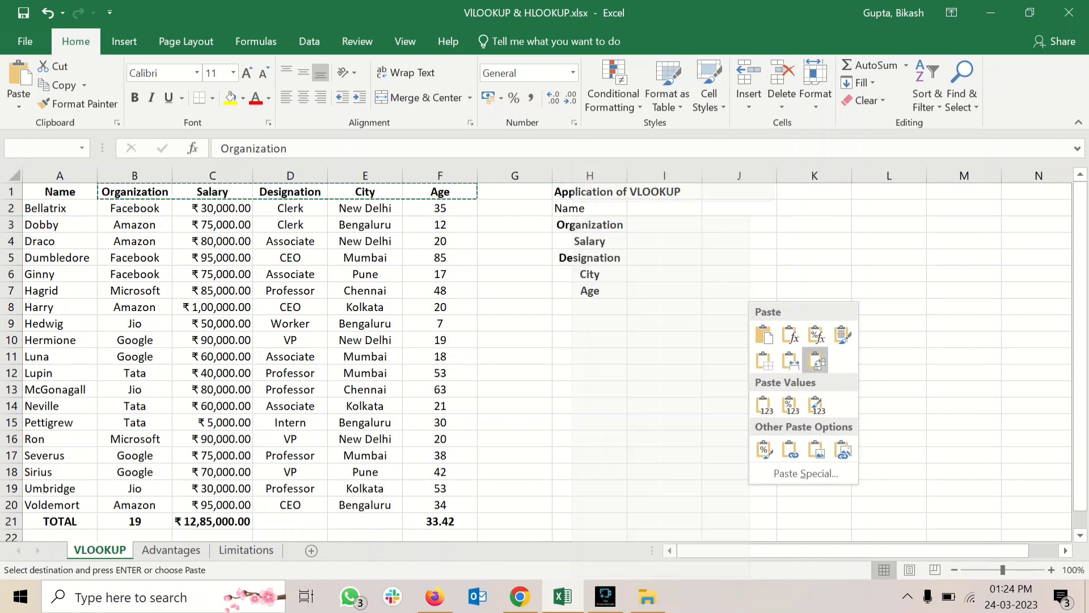
left_click(816, 360)
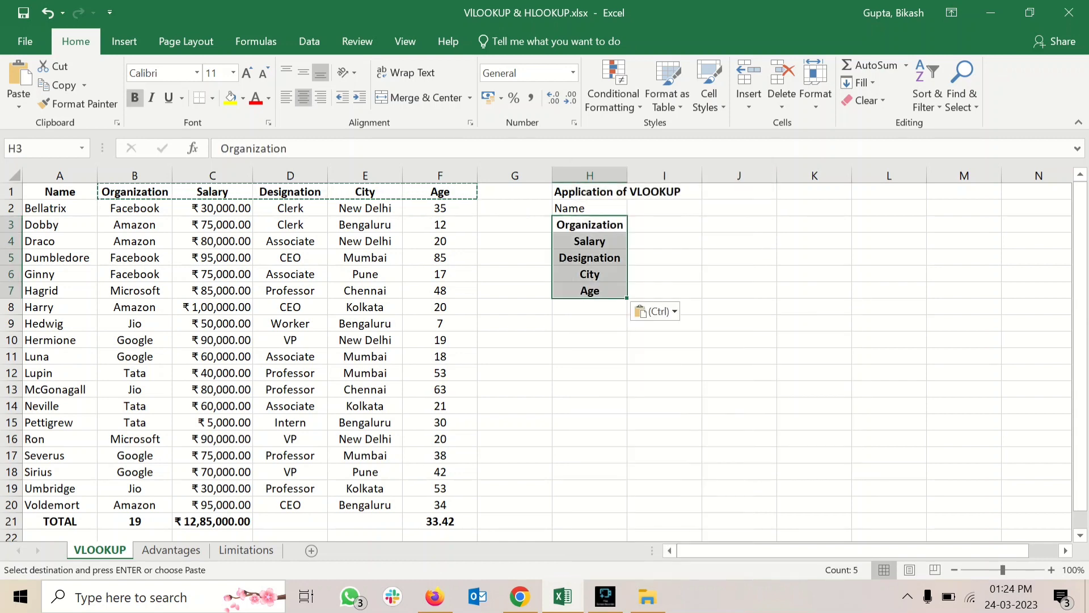
Left-align the pasted labels in H3:H7 and make the Name label in H2 bold
left_click(286, 97)
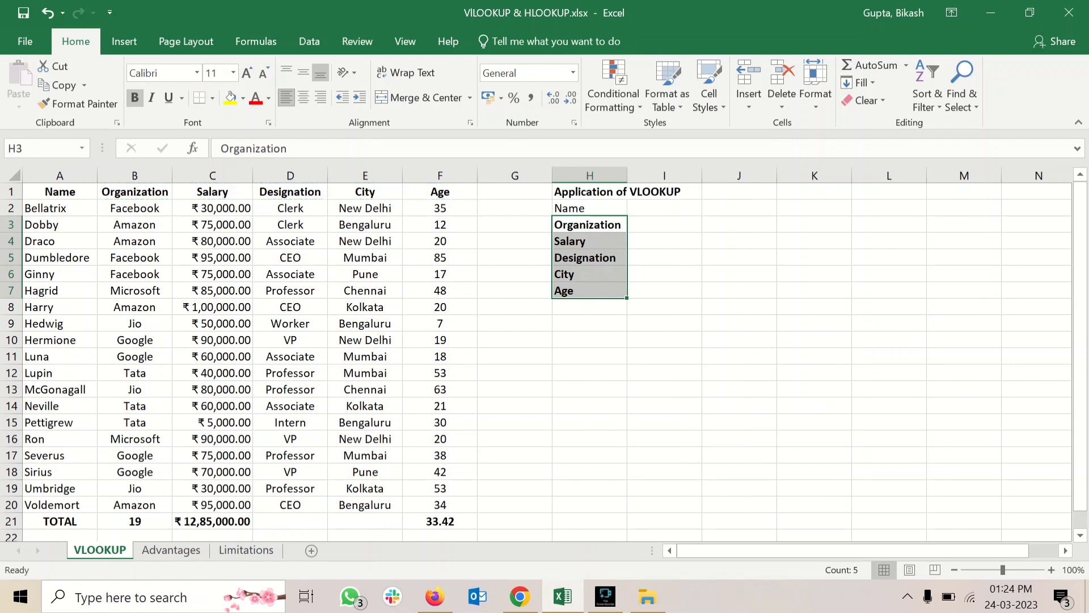
left_click(590, 208)
key("ctrl+b")
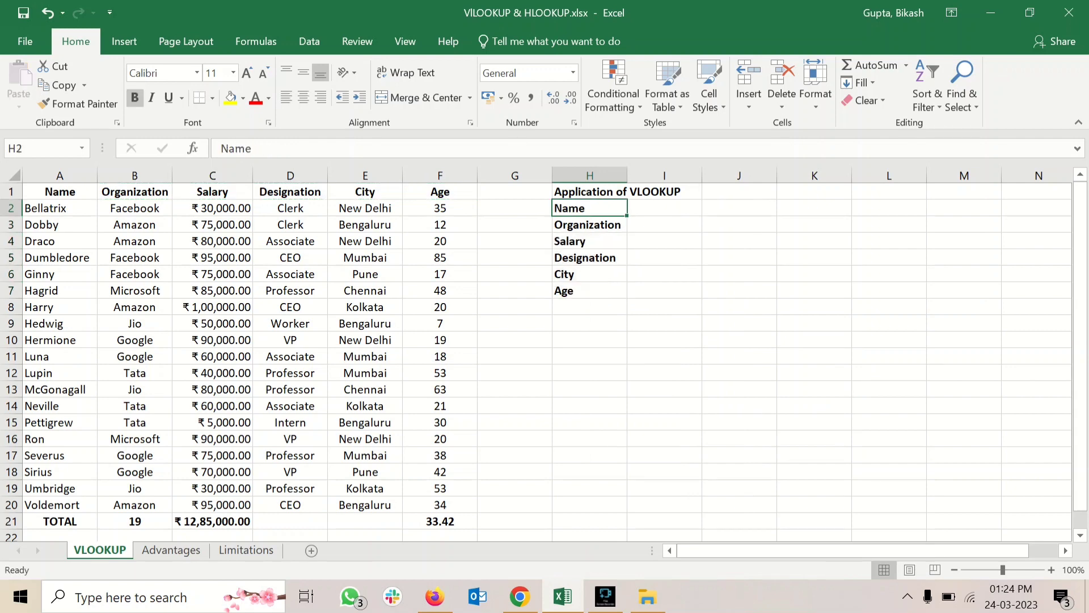
Enter the employee name from A8 as the lookup value in I2
left_click(664, 208)
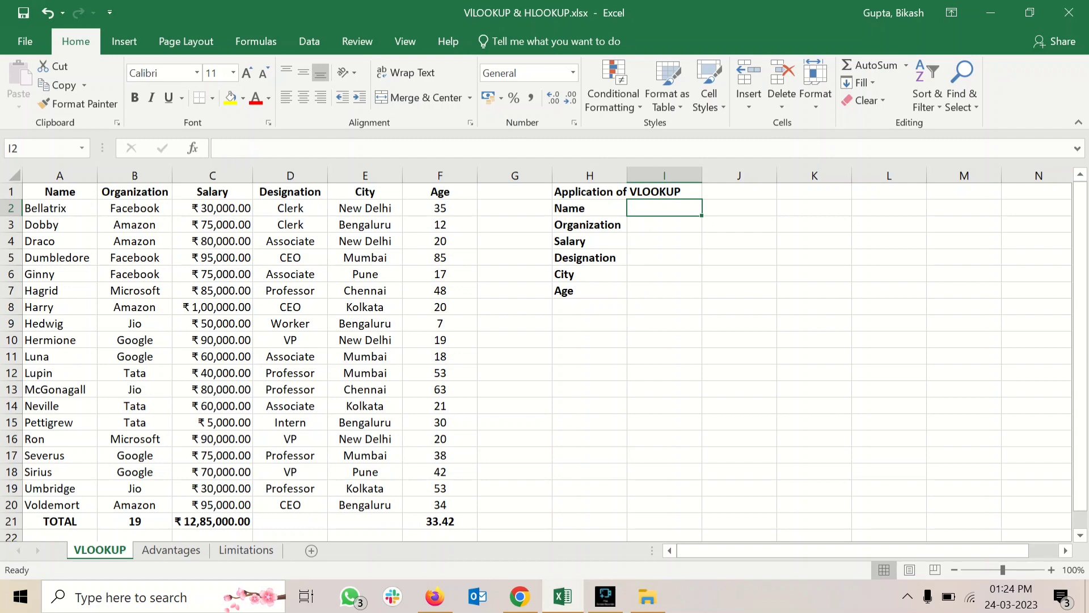
type("Harry")
key("Return")
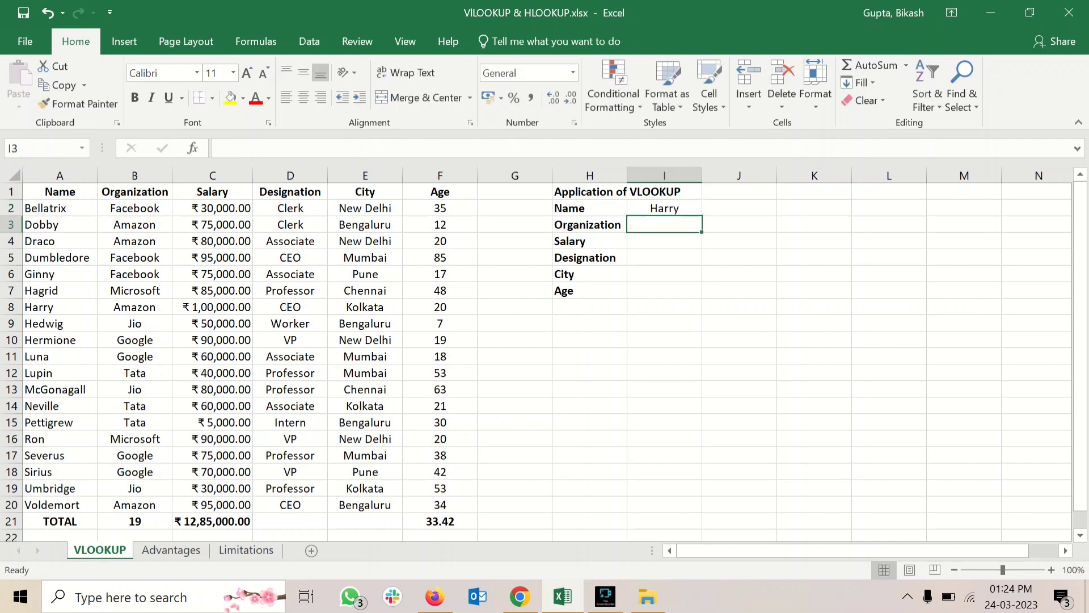
Examine the lookup form's value cells I2 to I7 and the Age cell F8 of the matching record
left_click(664, 208)
key("Down")
key("Down")
key("Down")
key("Down")
key("Down")
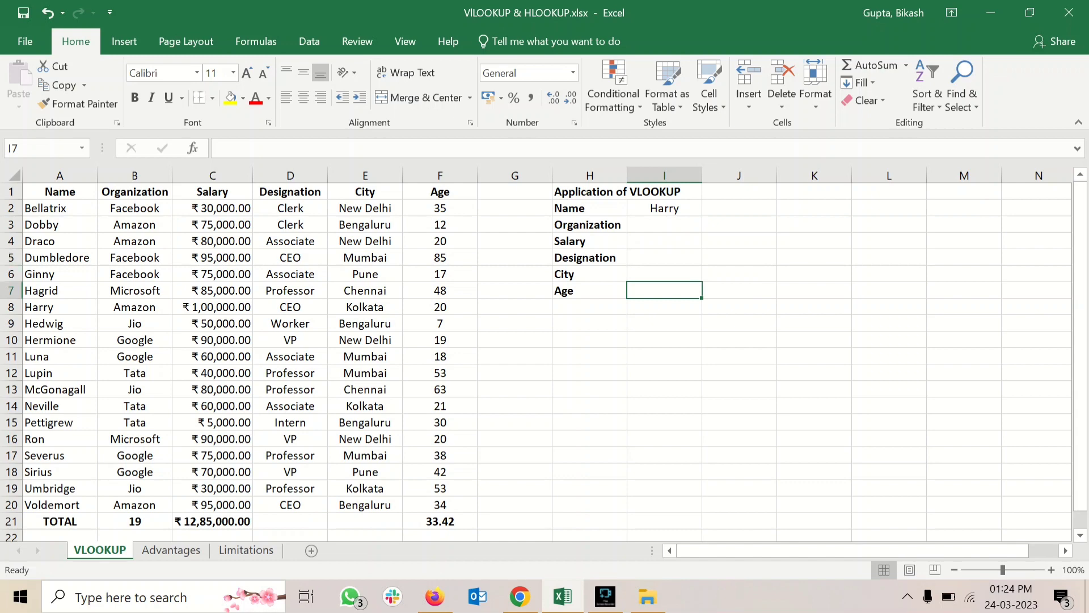
left_click(440, 307)
left_click(590, 225)
key("Right")
key("Up")
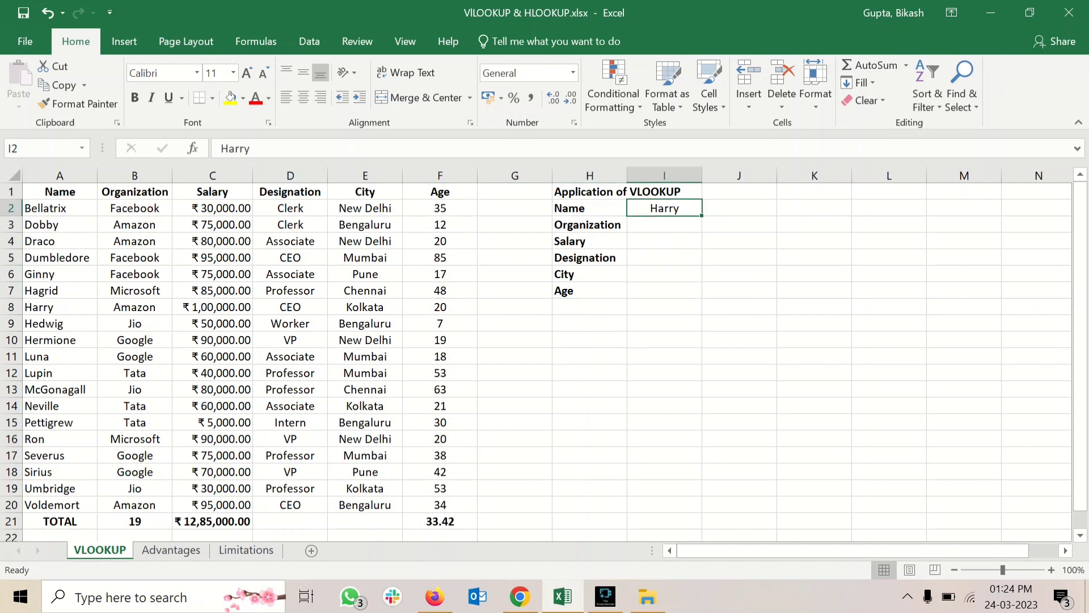
Enter =VLOOKUP(I2,A2:F20,2) in I3 to look up the Organization
key("Down")
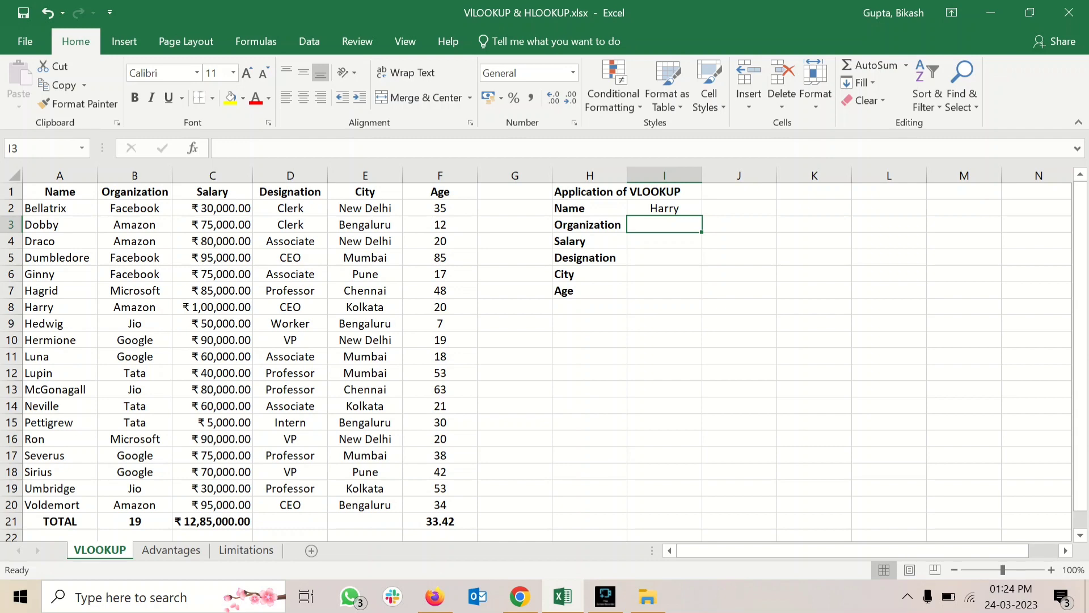
type("=")
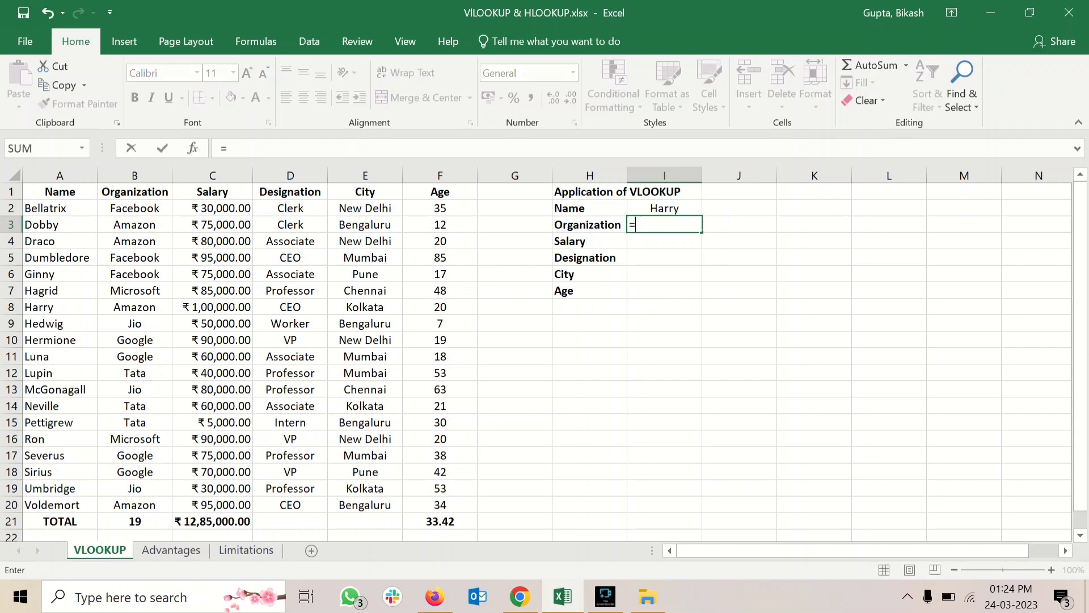
type("V")
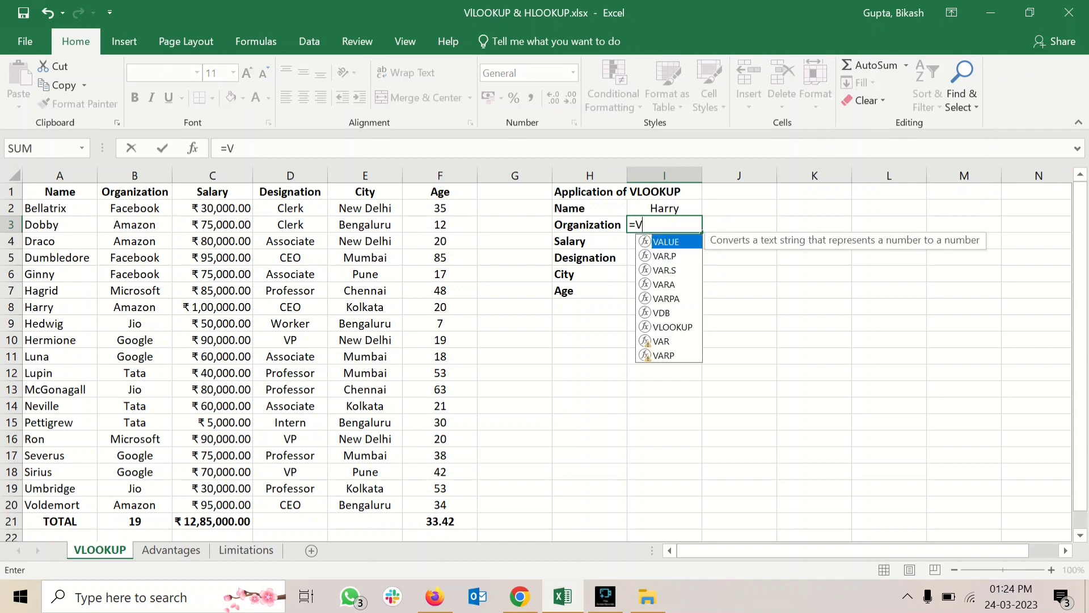
type("l")
key("Tab")
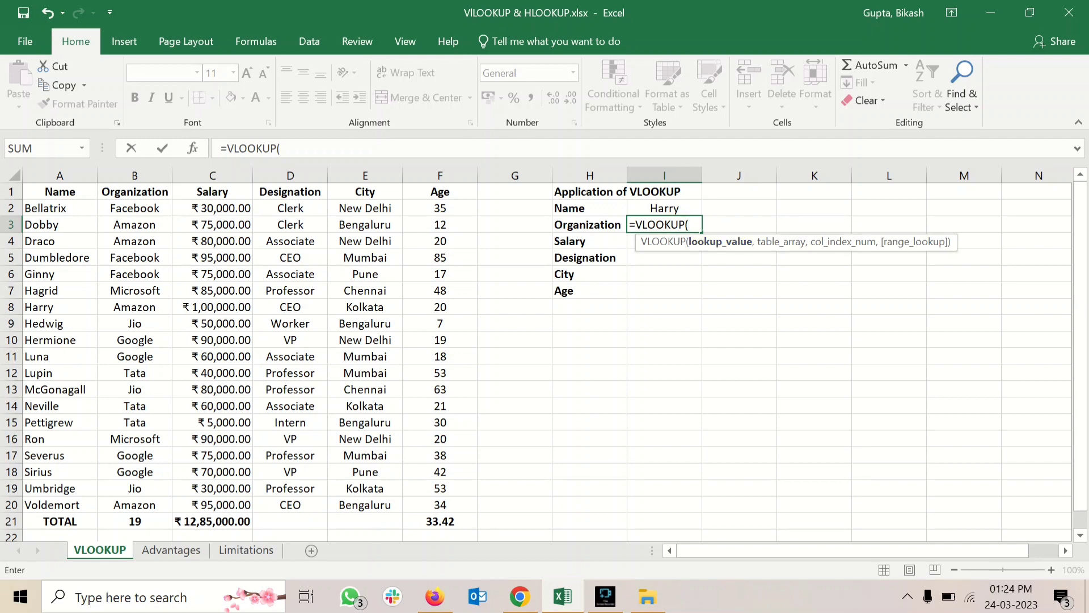
left_click(664, 208)
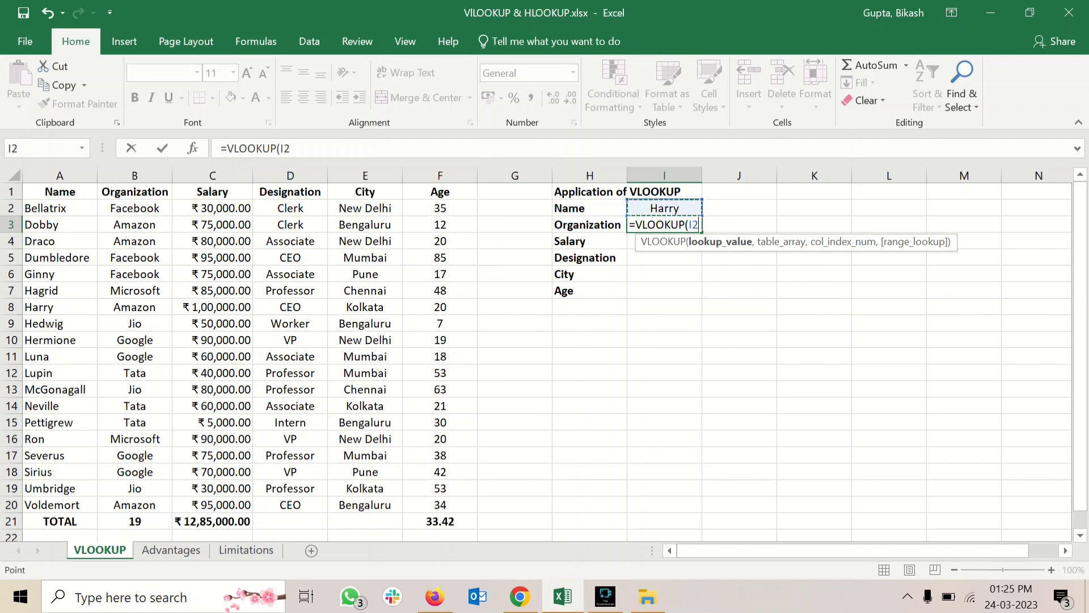
type(",")
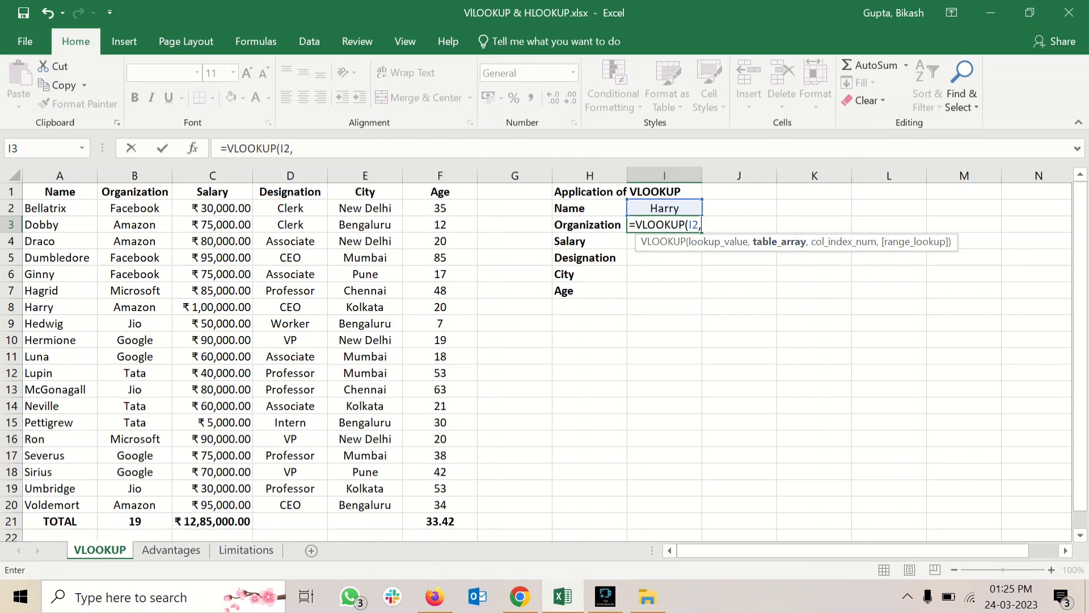
left_click_drag(34, 208, 473, 508)
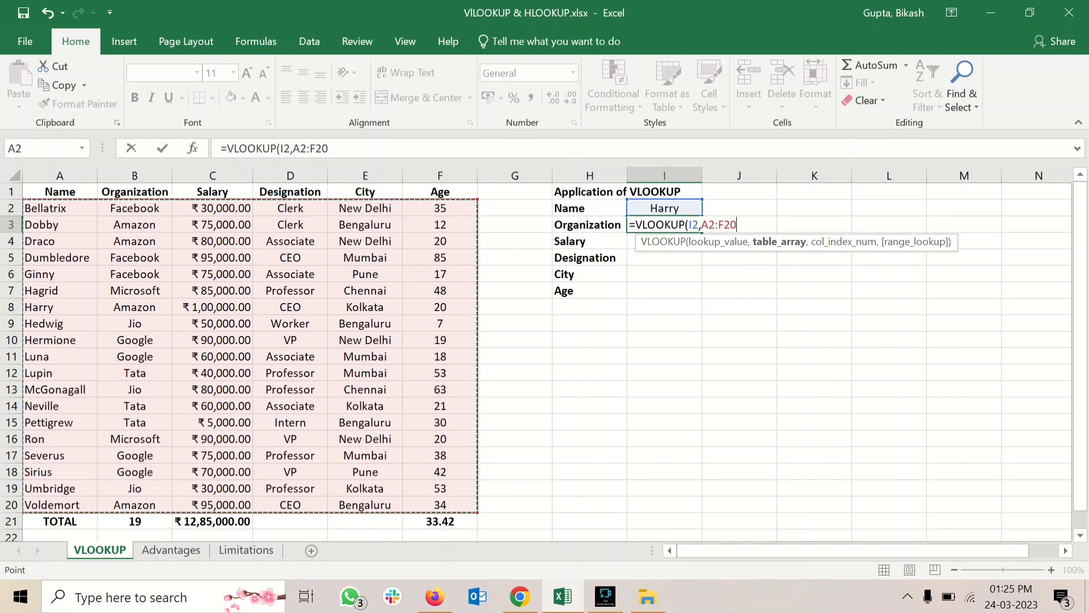
type(",")
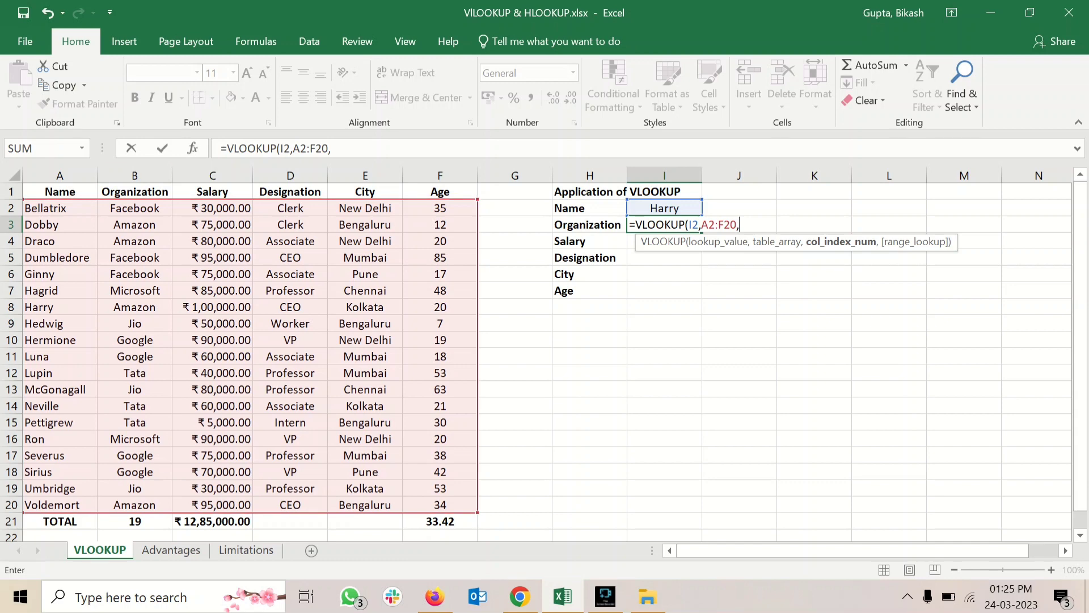
type("2")
type(")")
key("Return")
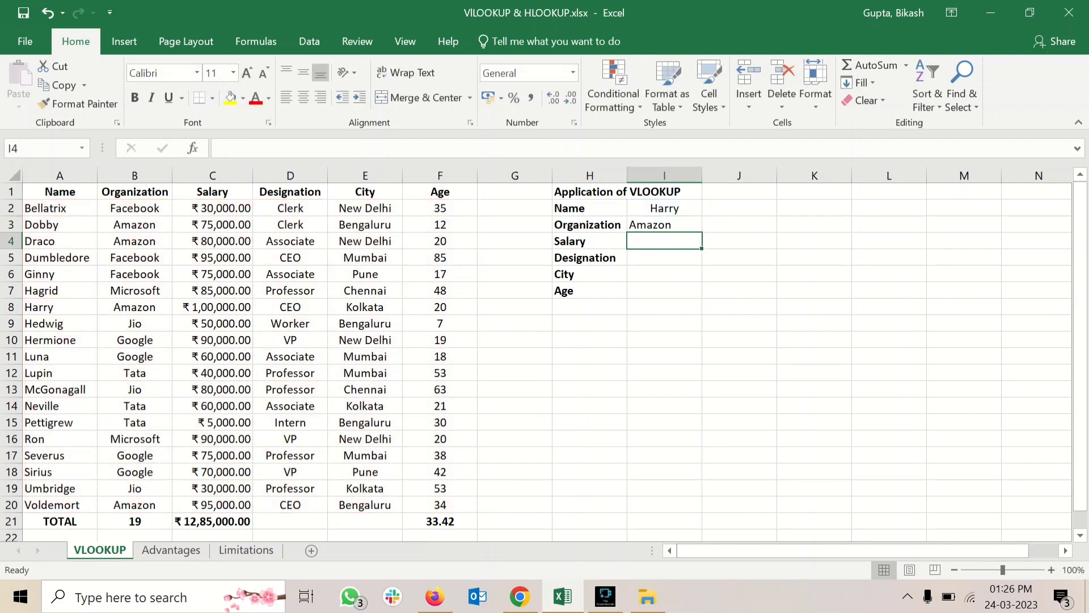
Compare the Organization formula and result in I3 with the source record in A8 and B8
left_click(665, 225)
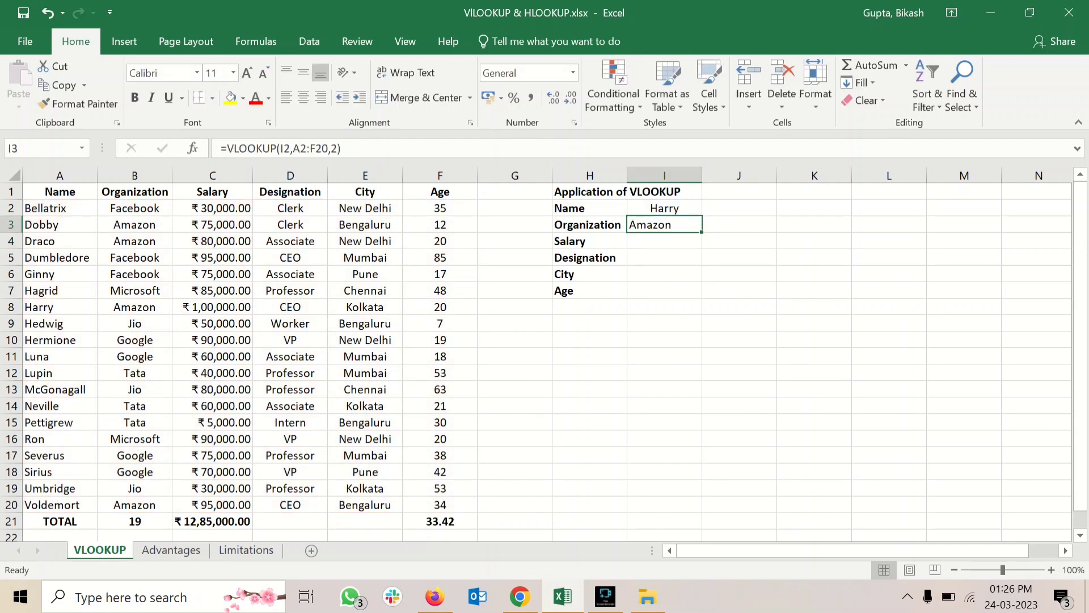
left_click(59, 307)
left_click(134, 307)
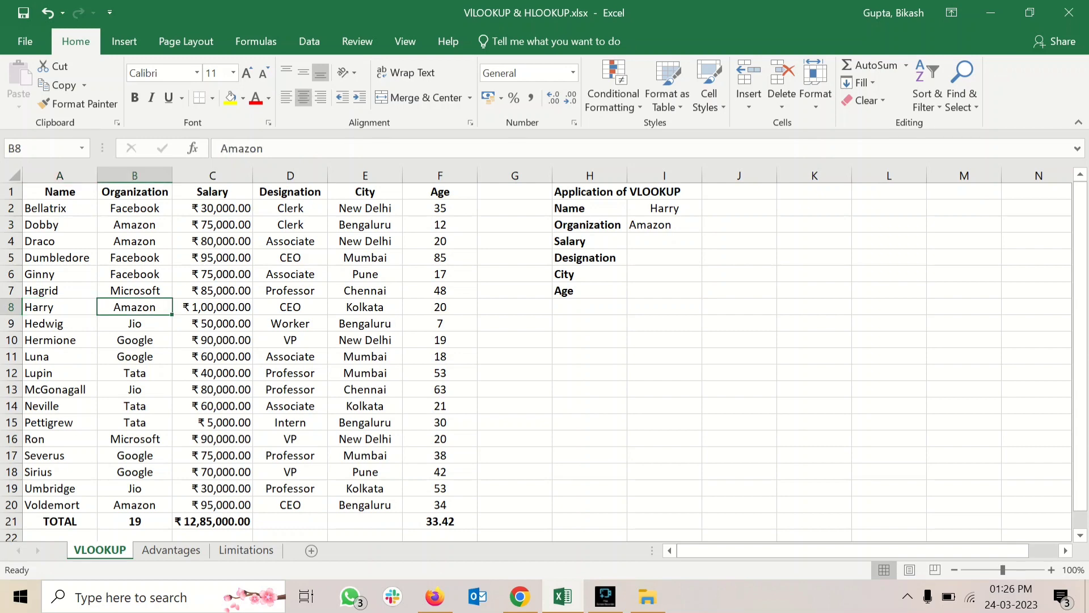
left_click(664, 225)
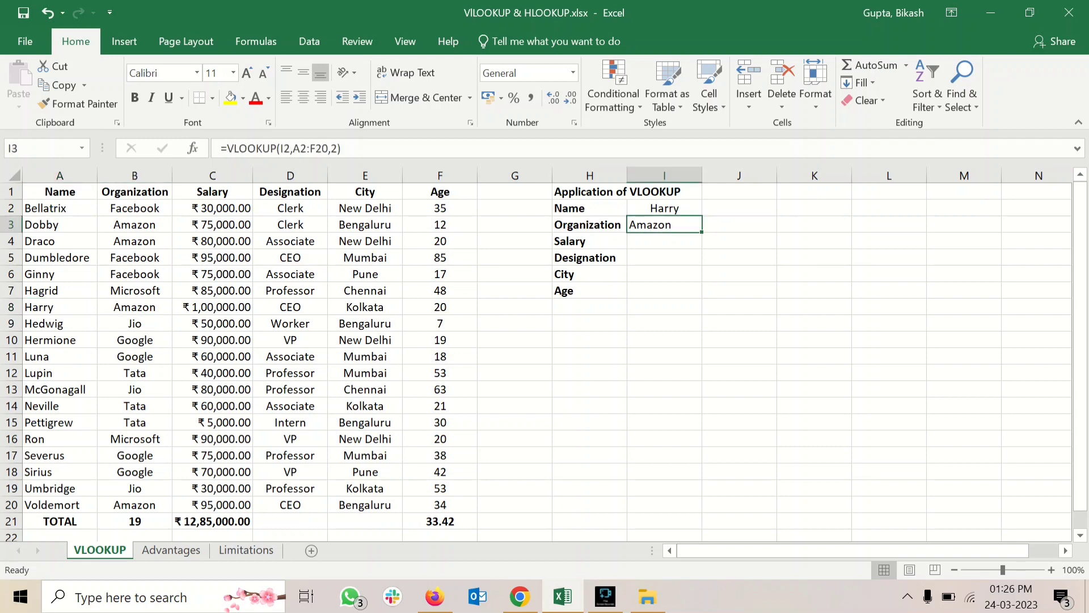
left_click(664, 241)
left_click(665, 224)
left_click(665, 242)
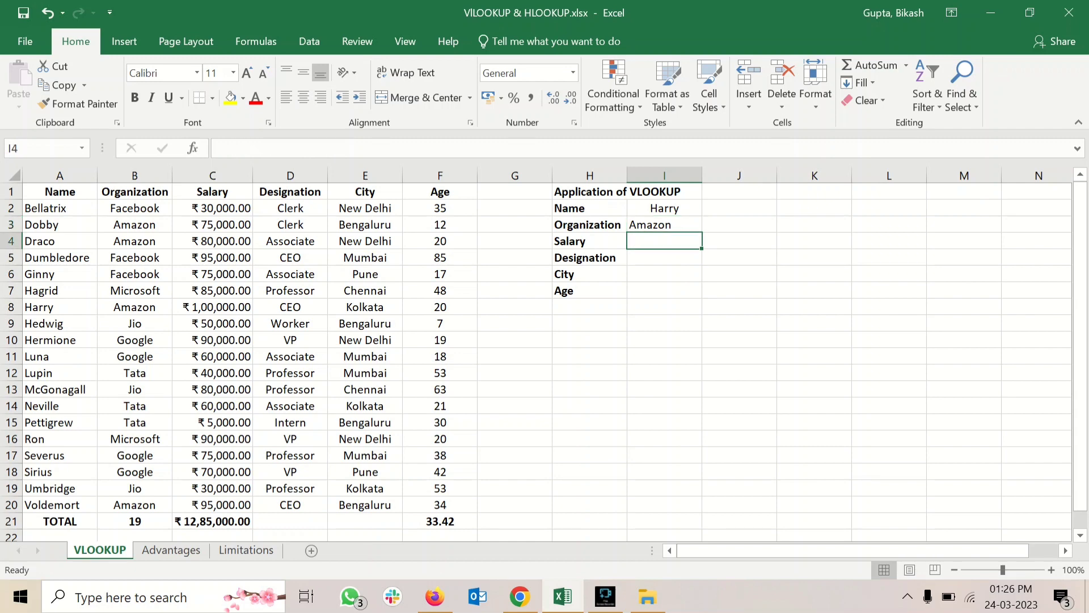
Enter =VLOOKUP(I2,A2:F20,5) in I6 to look up the City
key("Down")
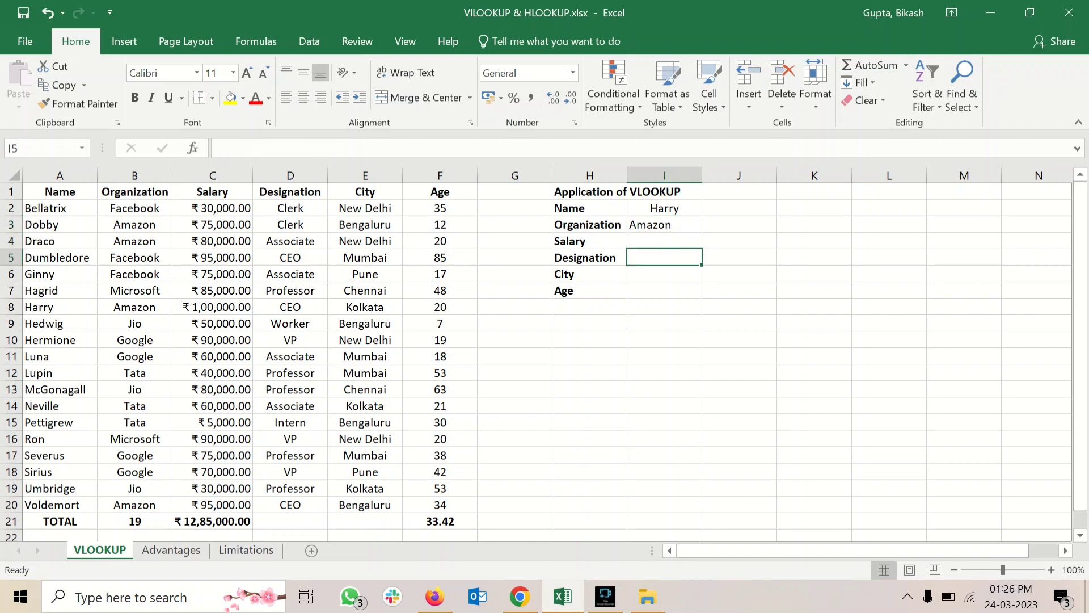
key("Down")
key("Down")
key("Up")
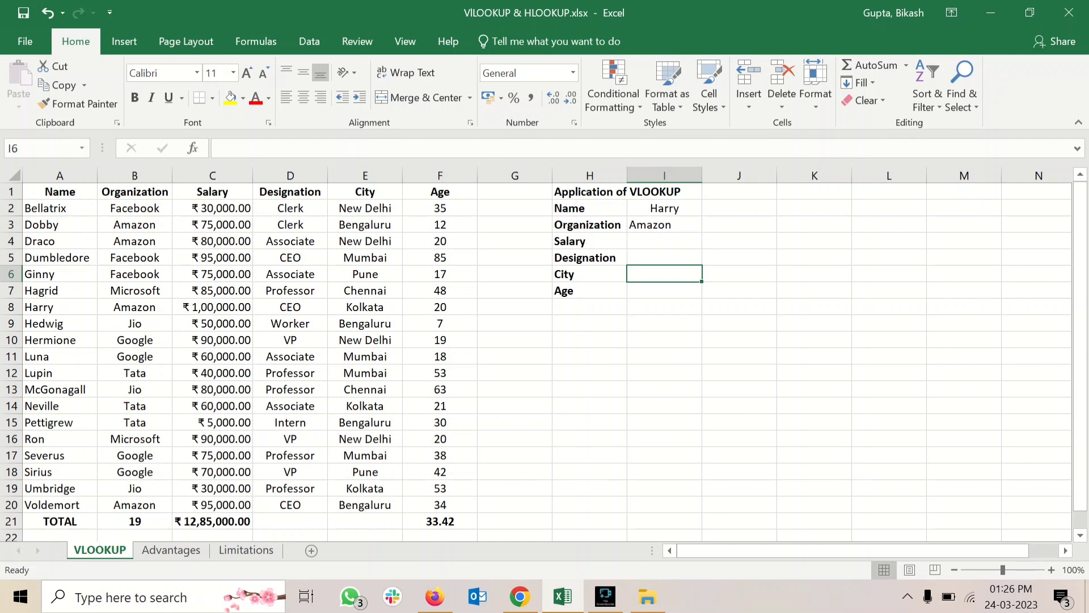
type("=vl")
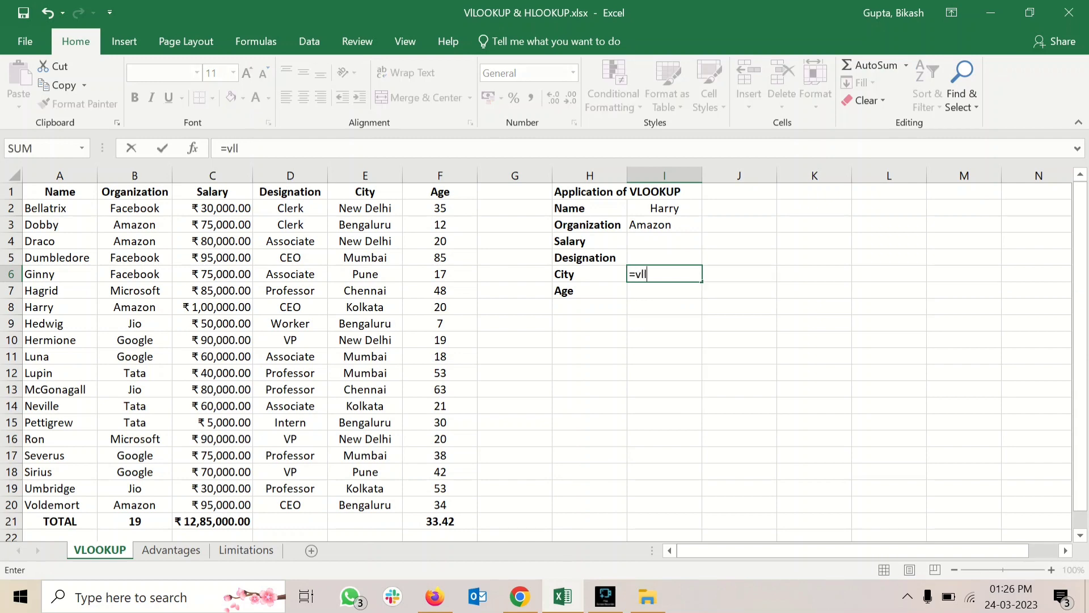
key("Tab")
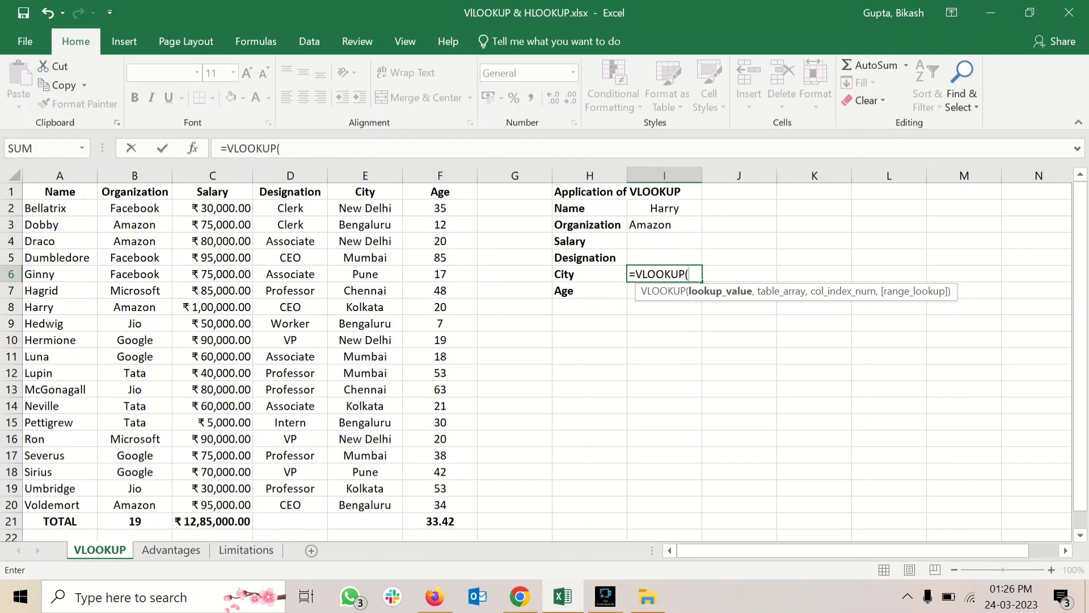
left_click(664, 208)
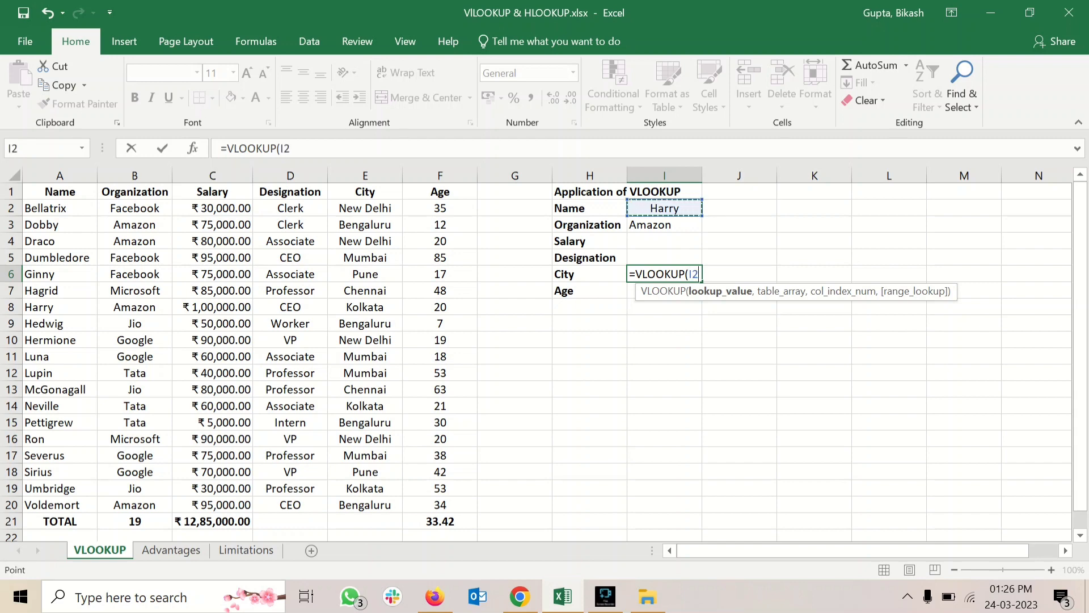
type(",")
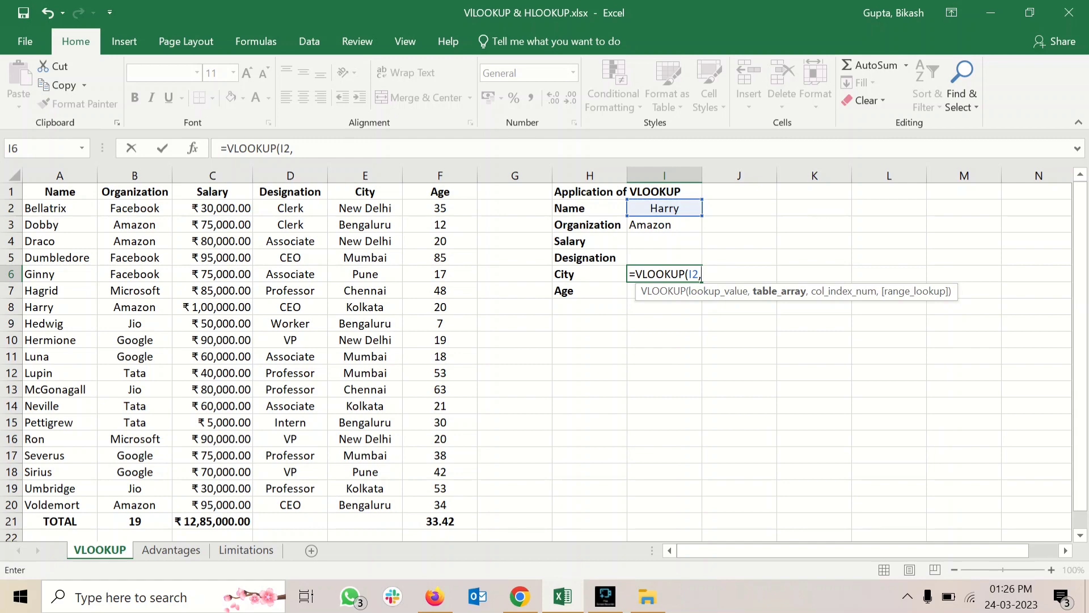
left_click_drag(39, 208, 465, 505)
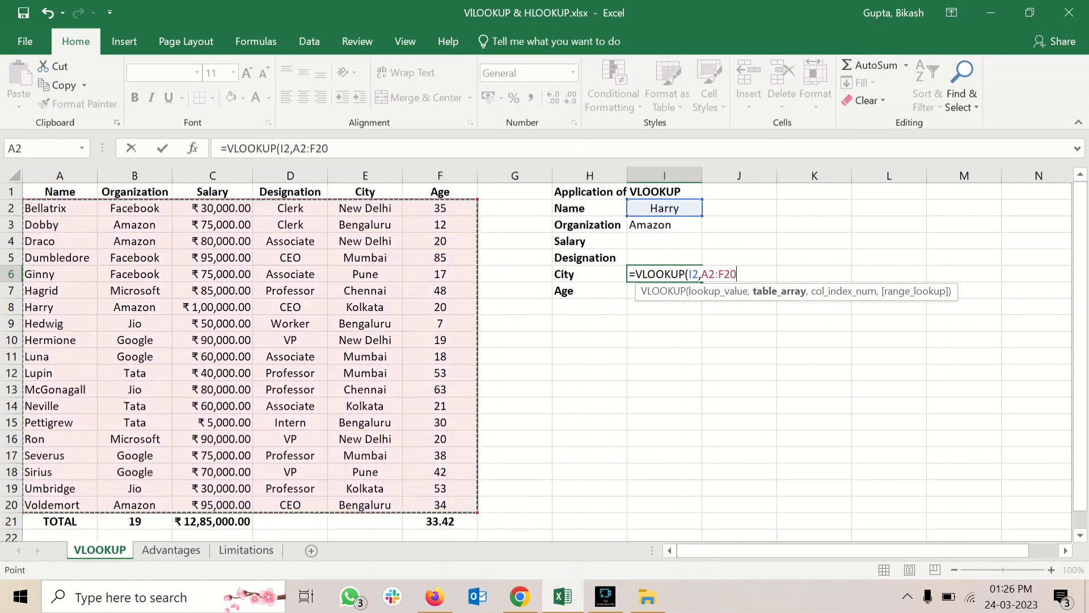
type(",")
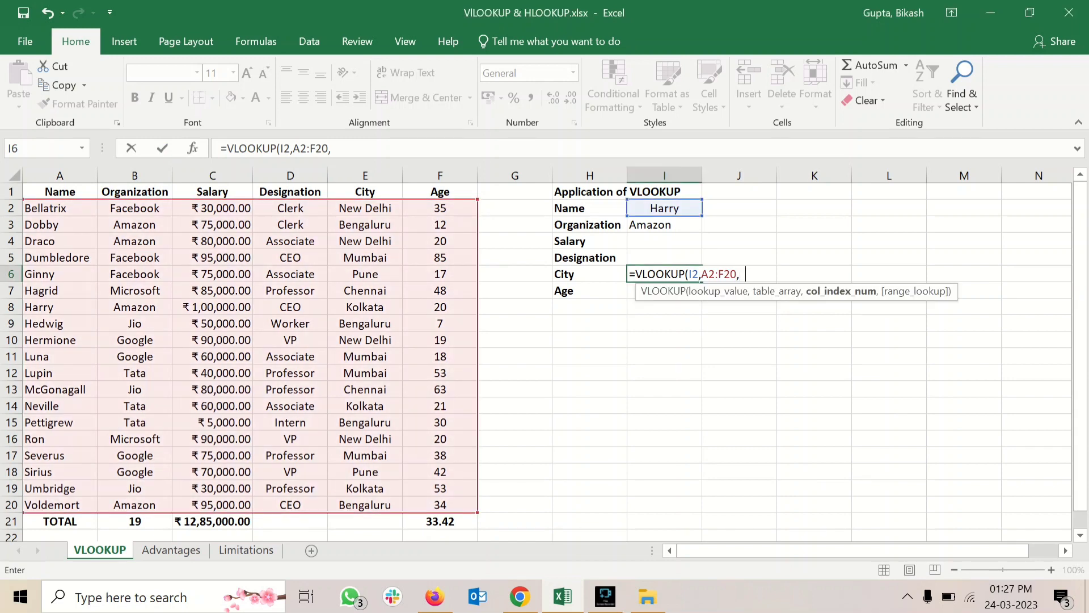
type("5)")
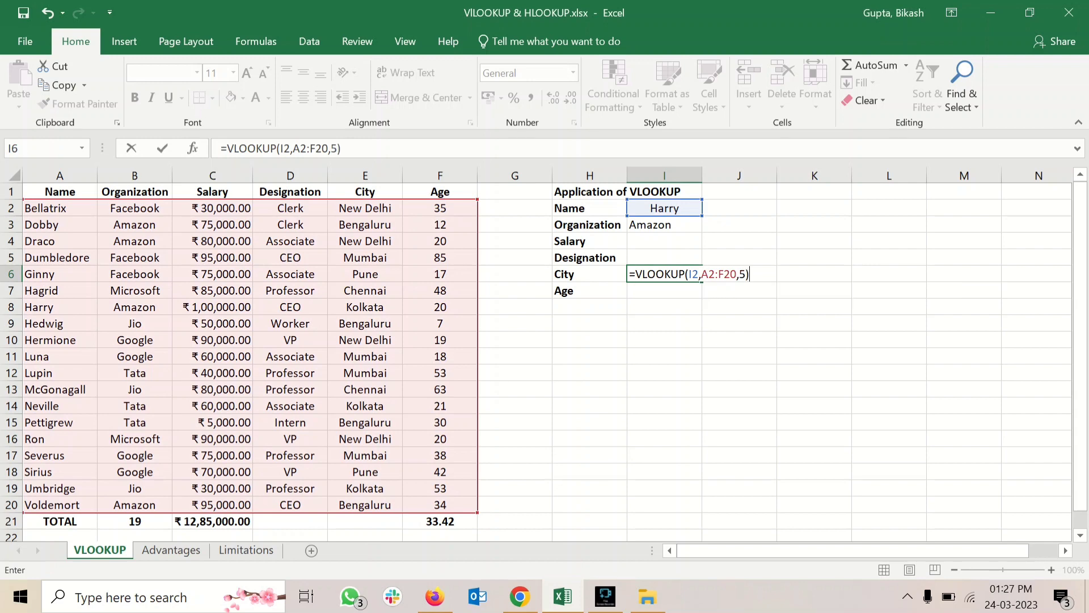
key("Return")
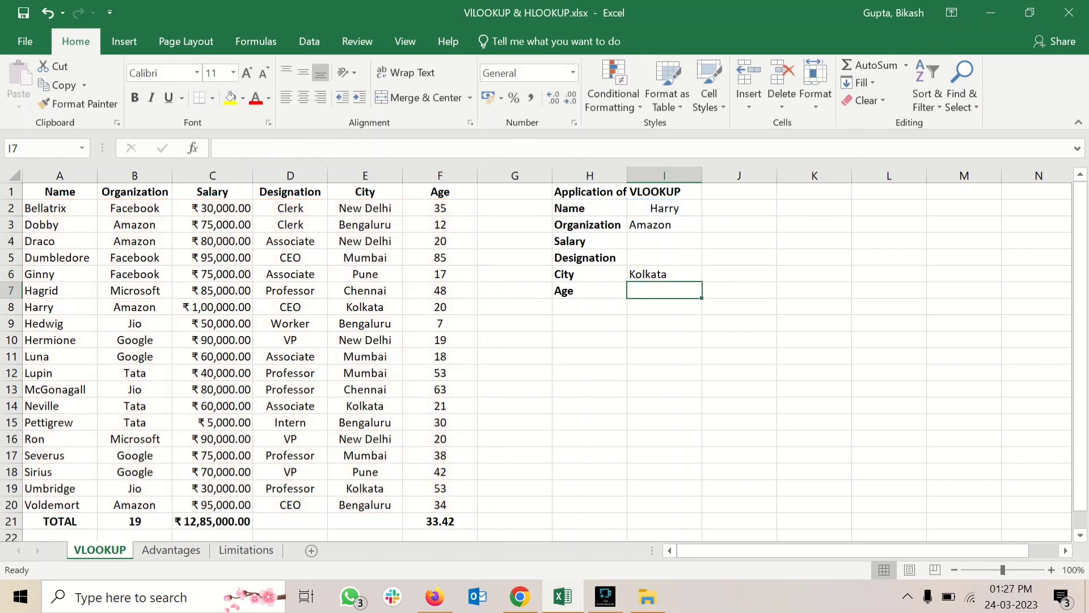
Compare the City formula and result in I6 with the lookup name in I2 and the source cell E8
key("Up")
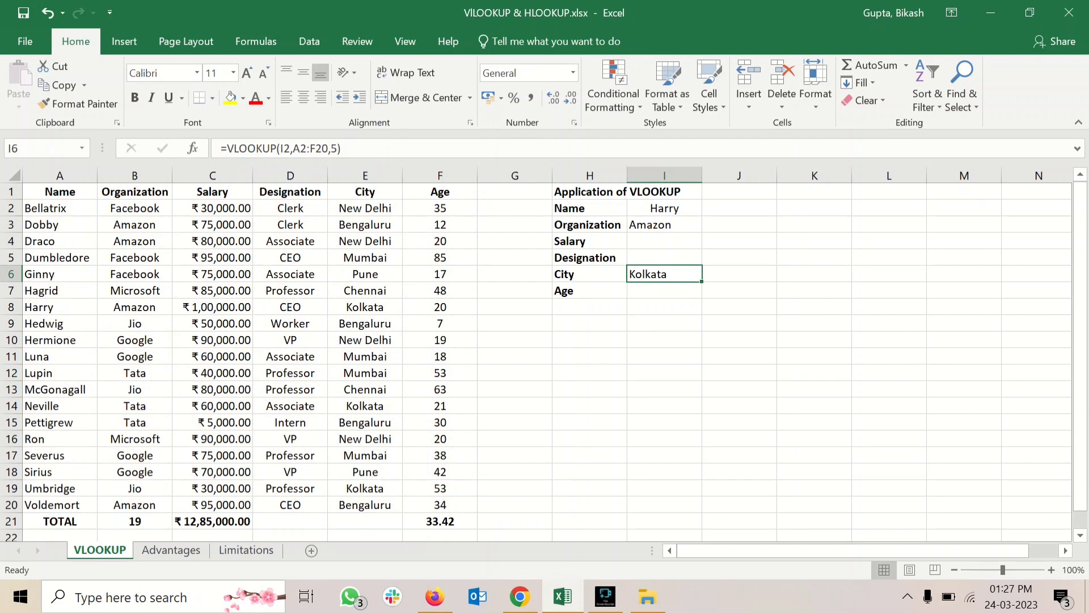
left_click(664, 208)
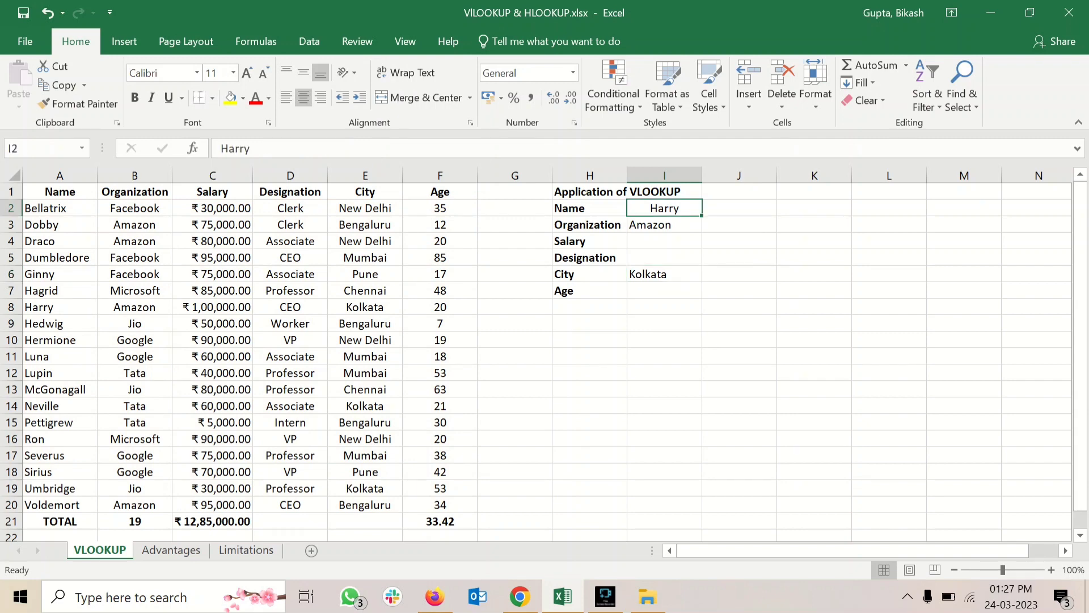
left_click(365, 307)
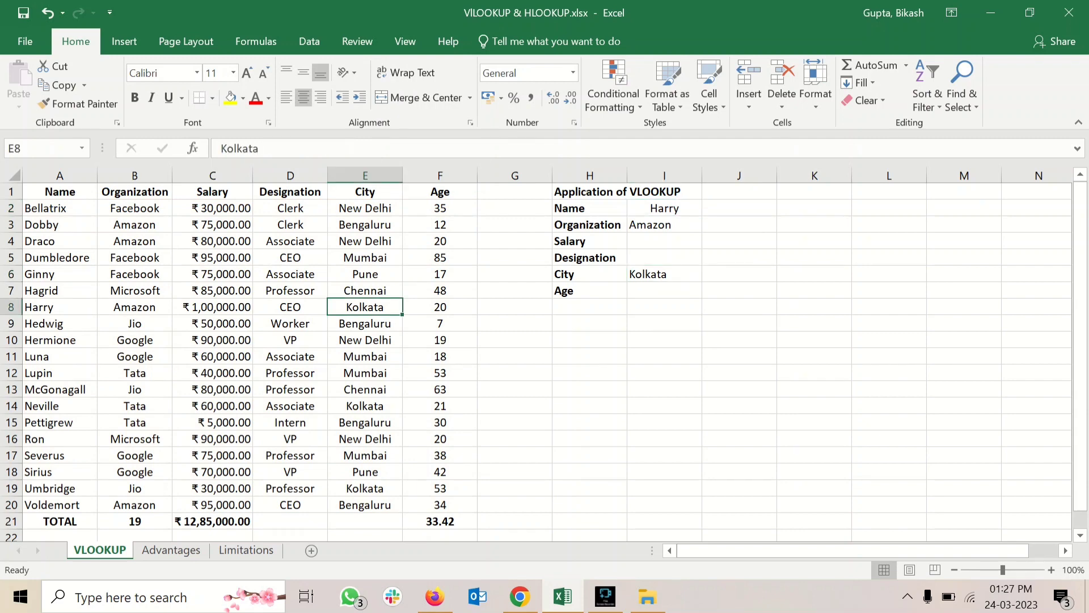
left_click(664, 274)
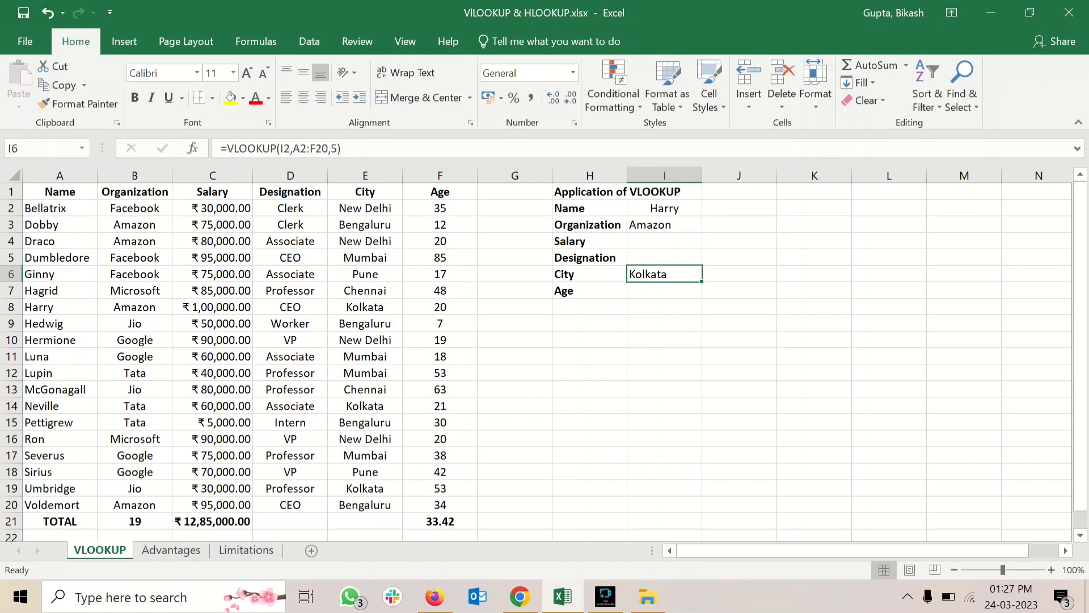
Fill the Organization formula with relative references from I3 down through I7
left_click(665, 241)
left_click(664, 258)
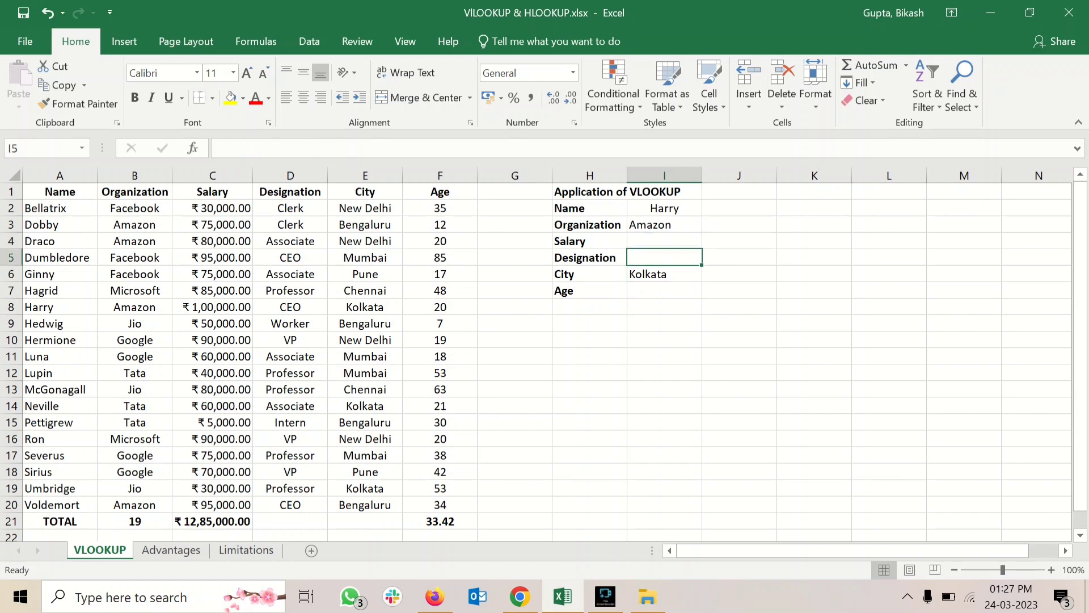
left_click(664, 225)
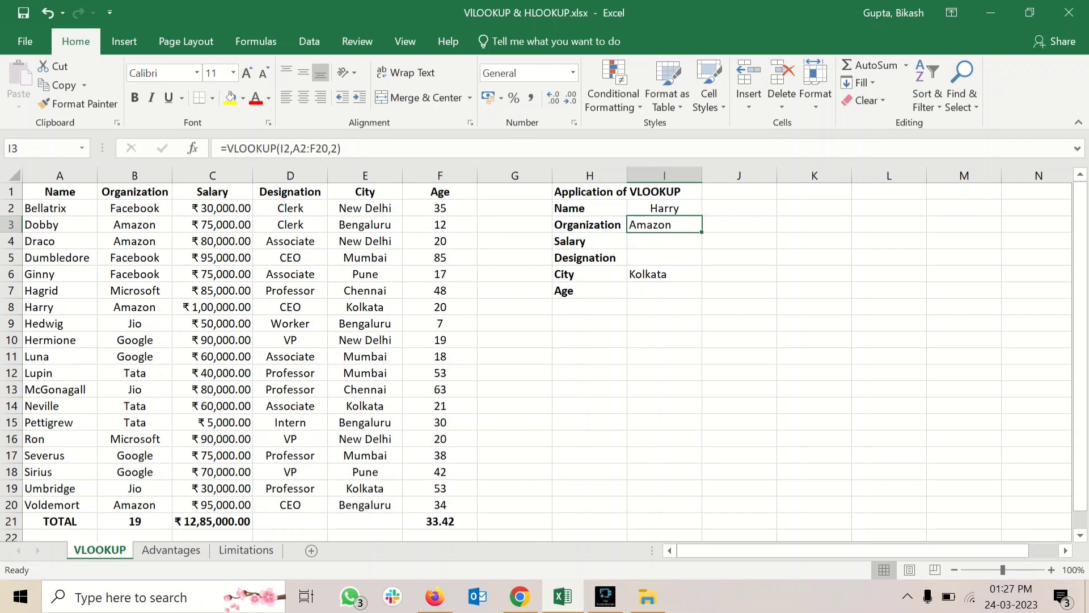
left_click_drag(702, 232, 702, 245)
left_click_drag(664, 278, 664, 294)
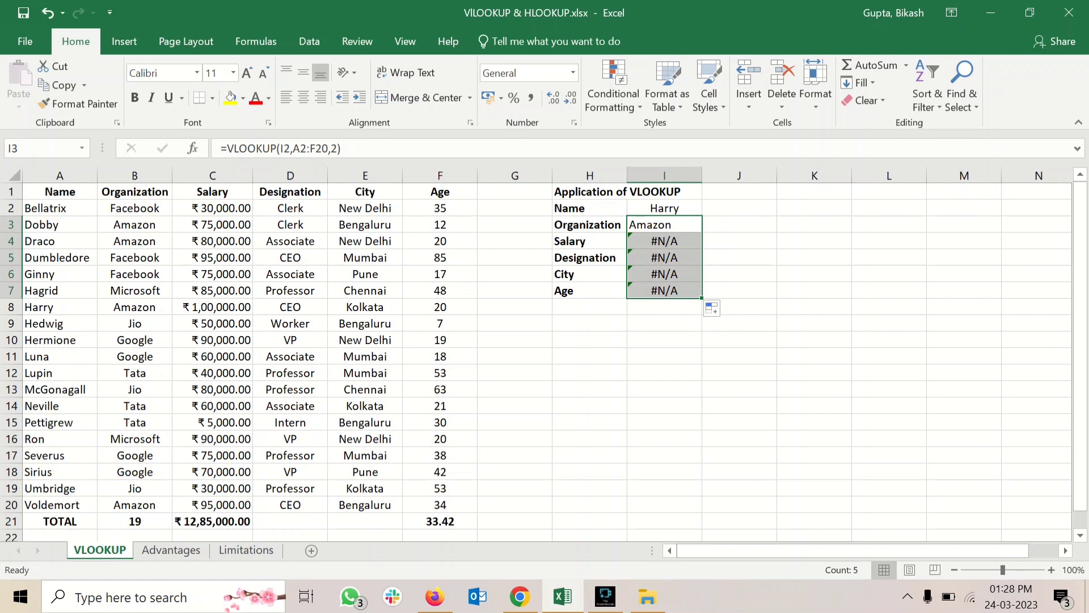
Examine the copied formula in I4 against I3, checking its lookup value, table array and column index arguments
key("Down")
key("Up")
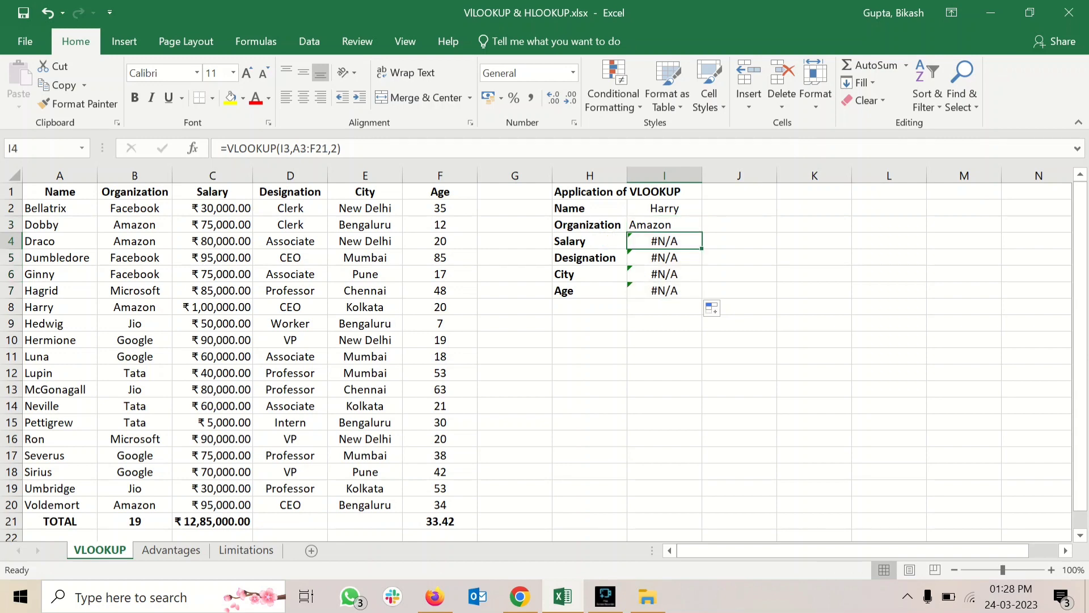
key("Down")
key("Up")
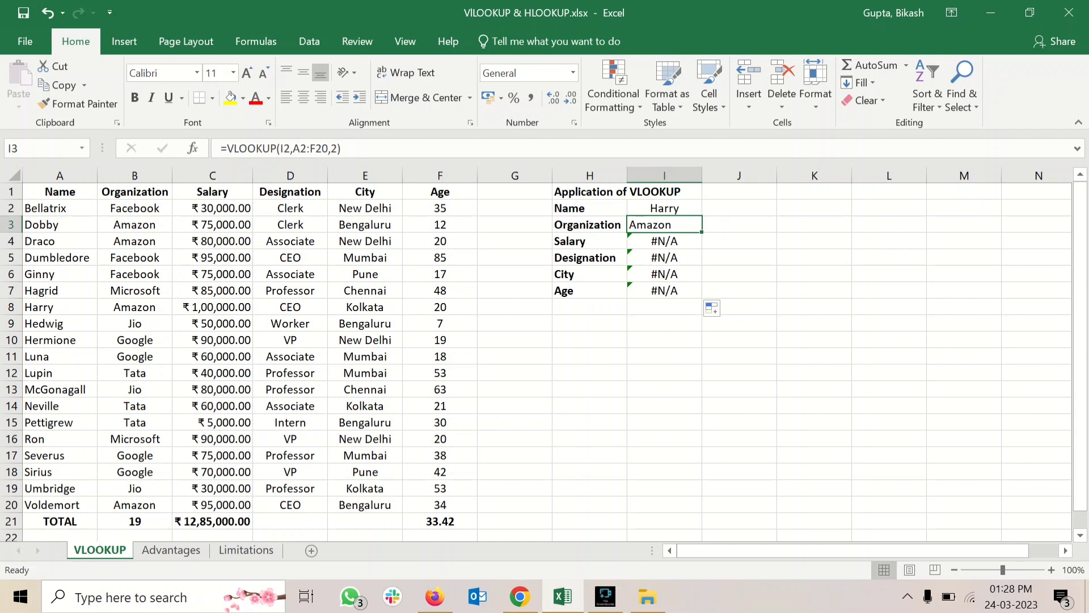
left_click(739, 241)
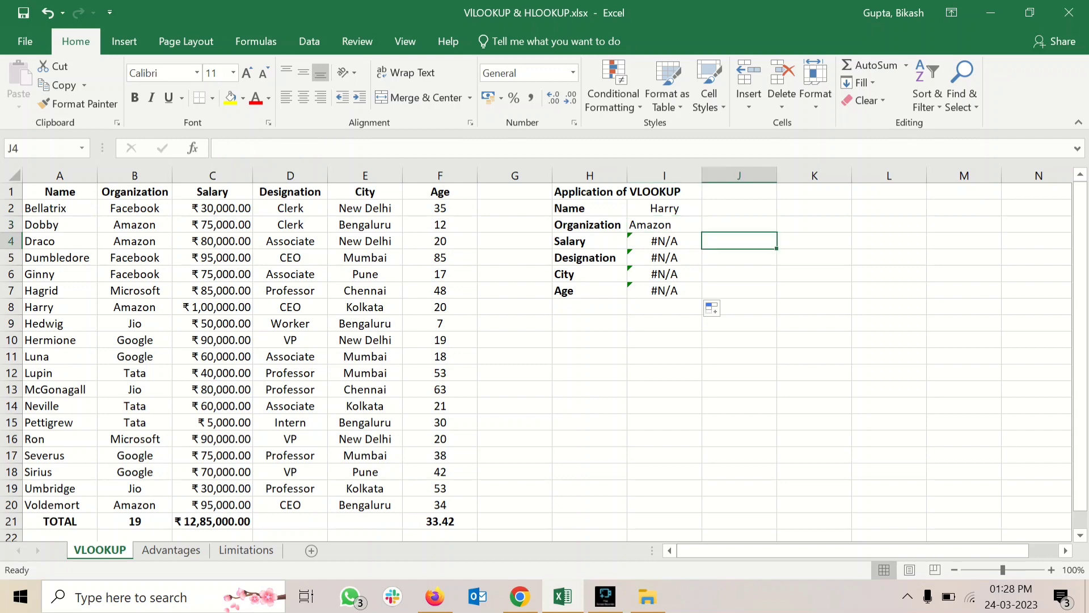
left_click(664, 242)
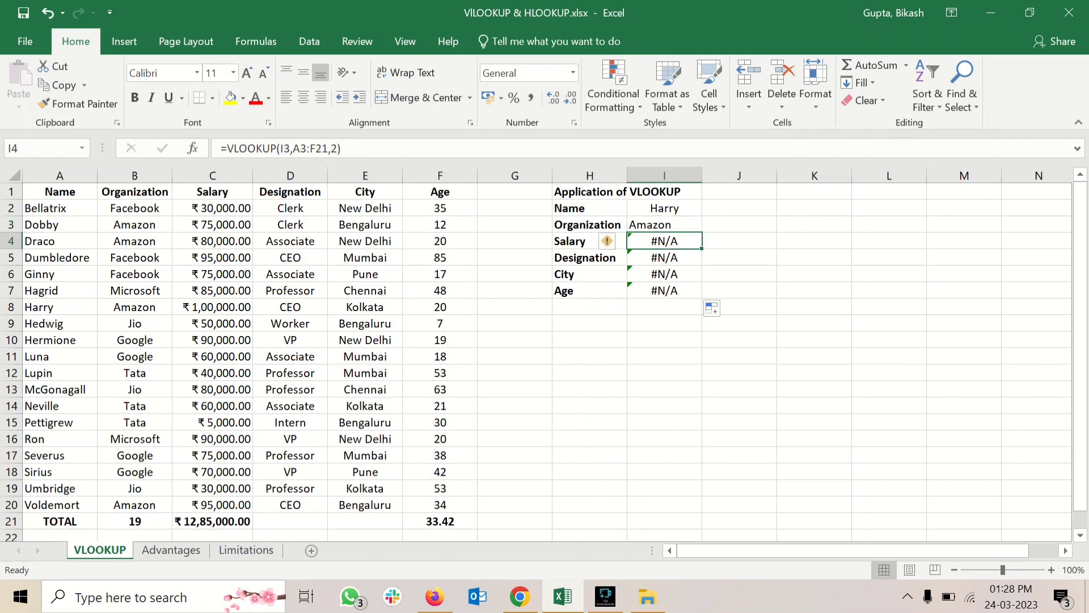
double_click(680, 241)
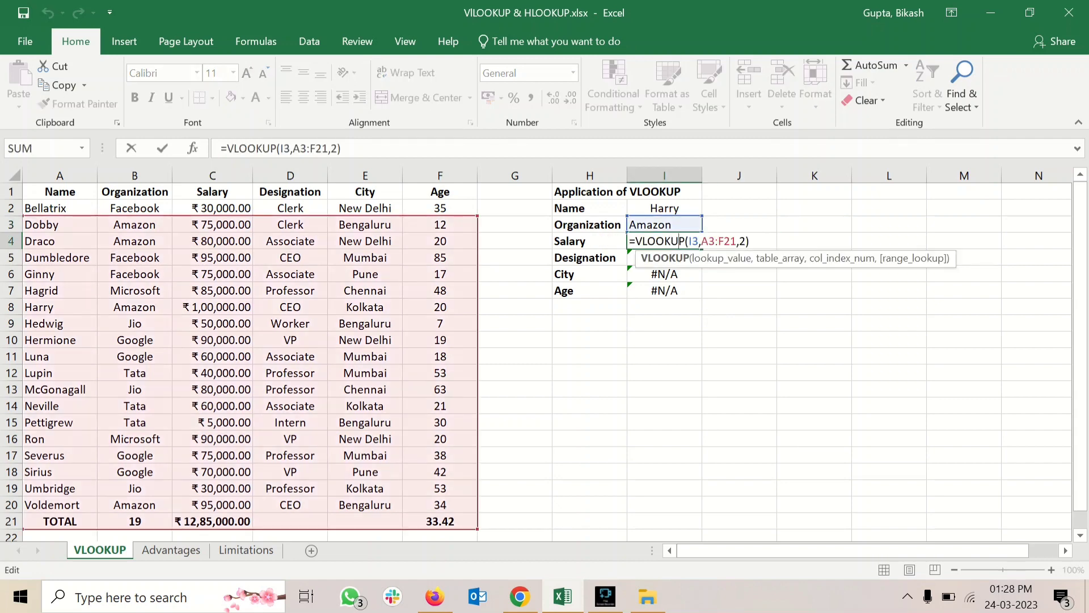
left_click(691, 241)
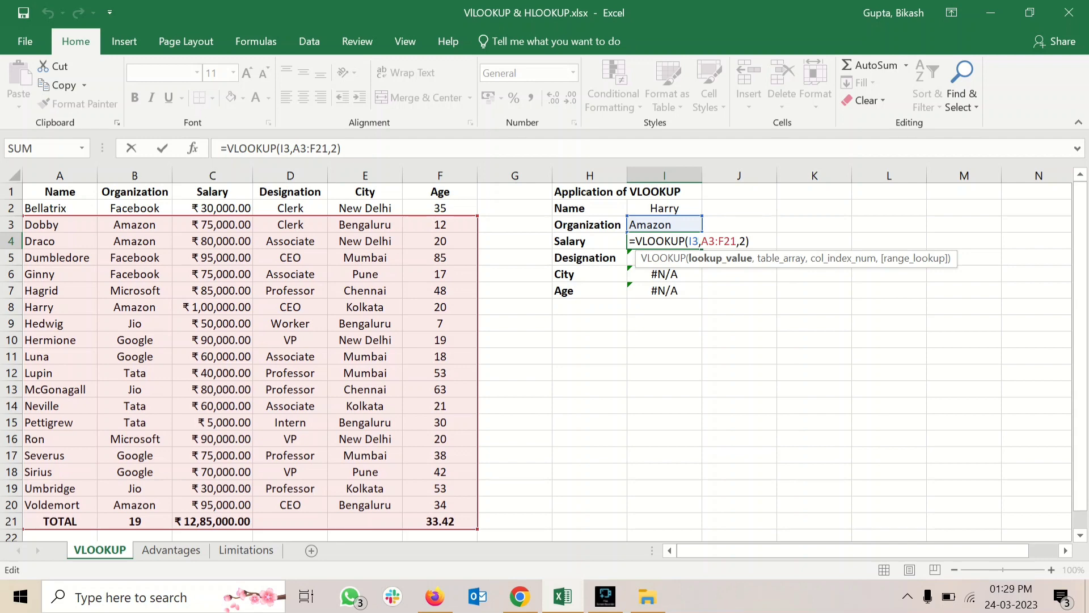
left_click(719, 241)
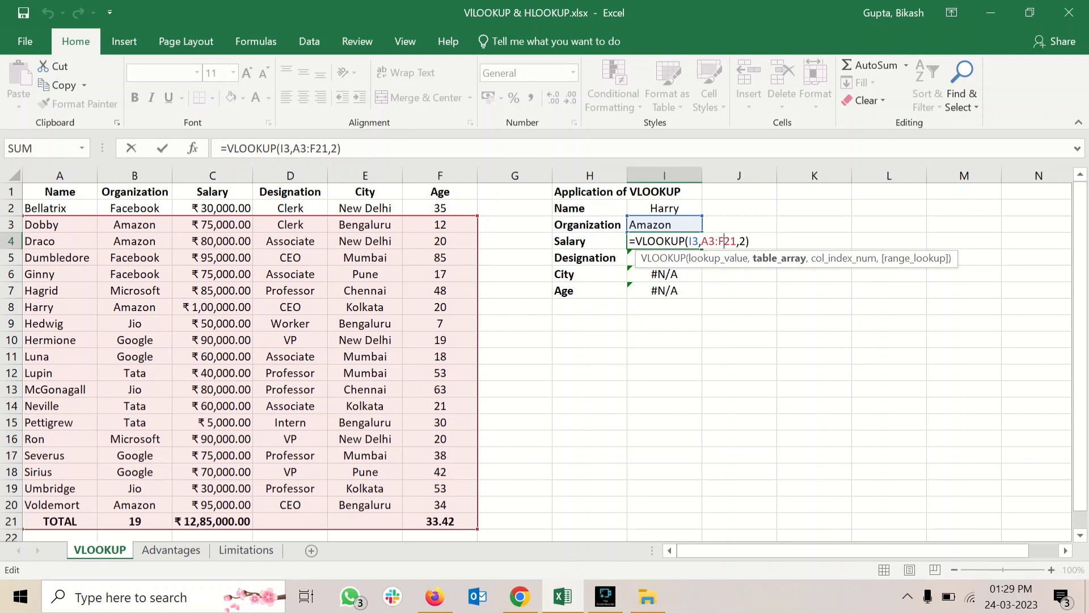
left_click(698, 241)
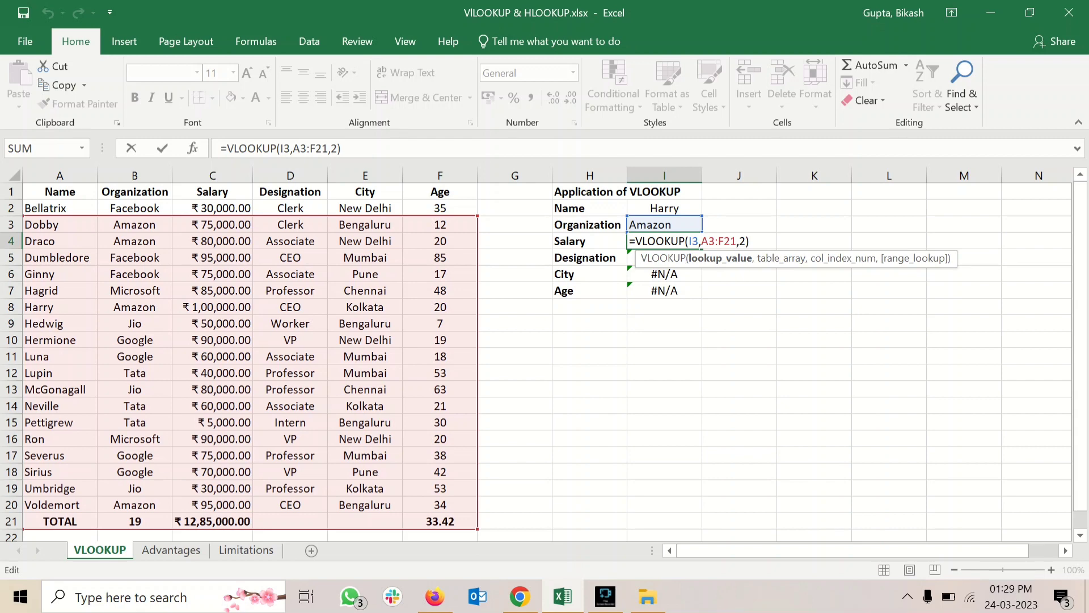
left_click(742, 241)
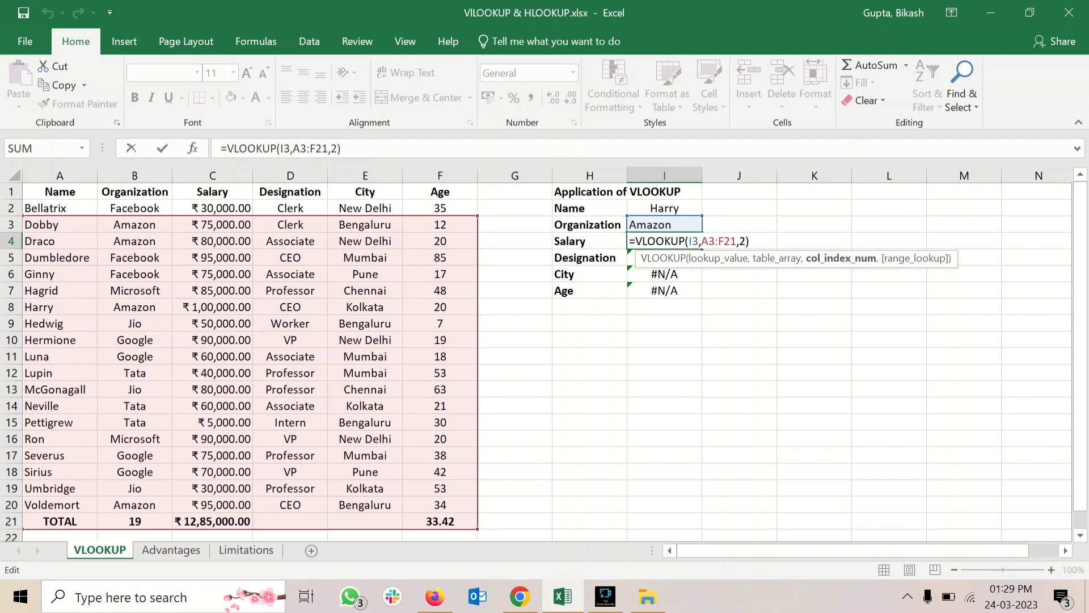
key("ctrl+Return")
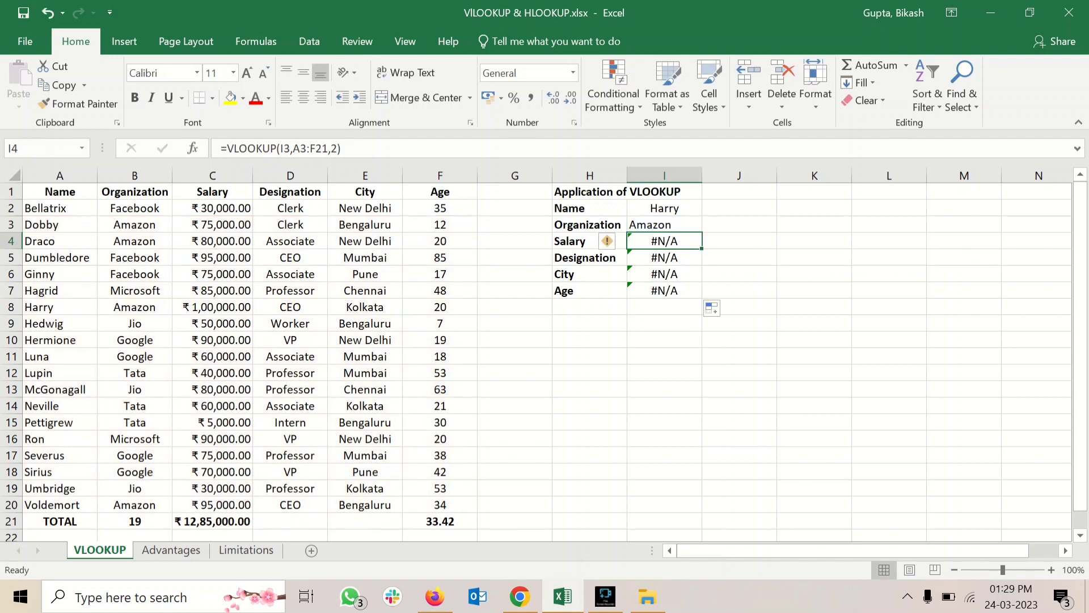
Make the lookup value in the Organization formula in I3 an absolute reference, $I$2
key("Up")
key("F2")
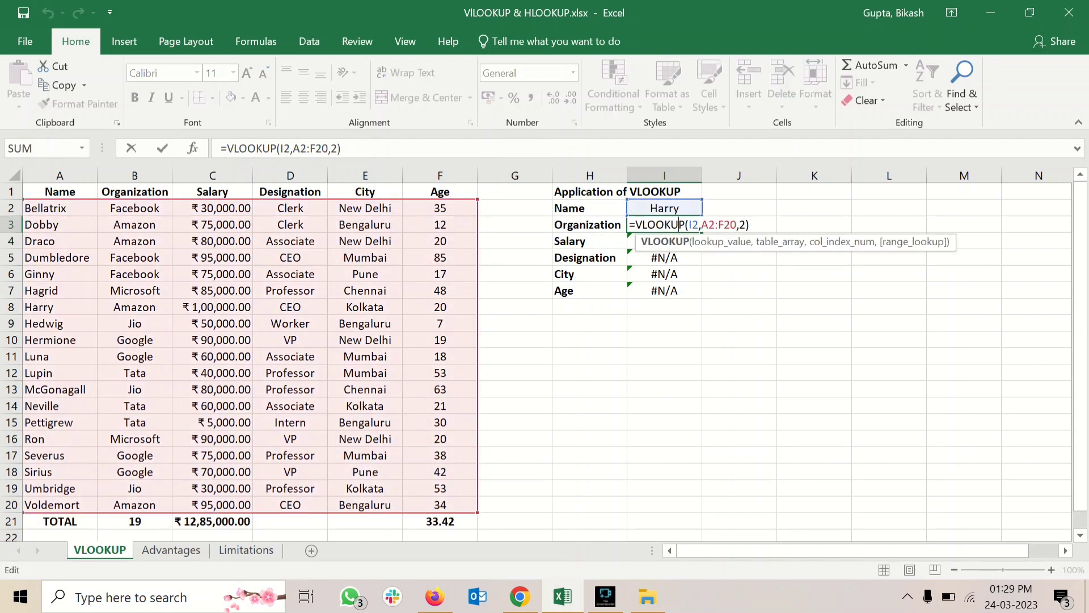
left_click(692, 225)
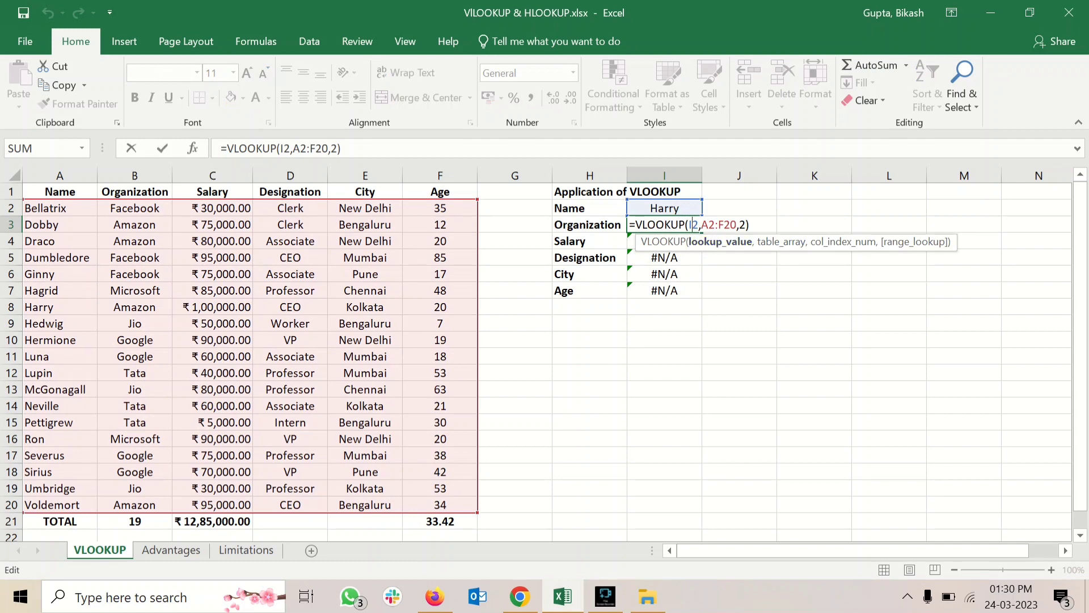
key("F4")
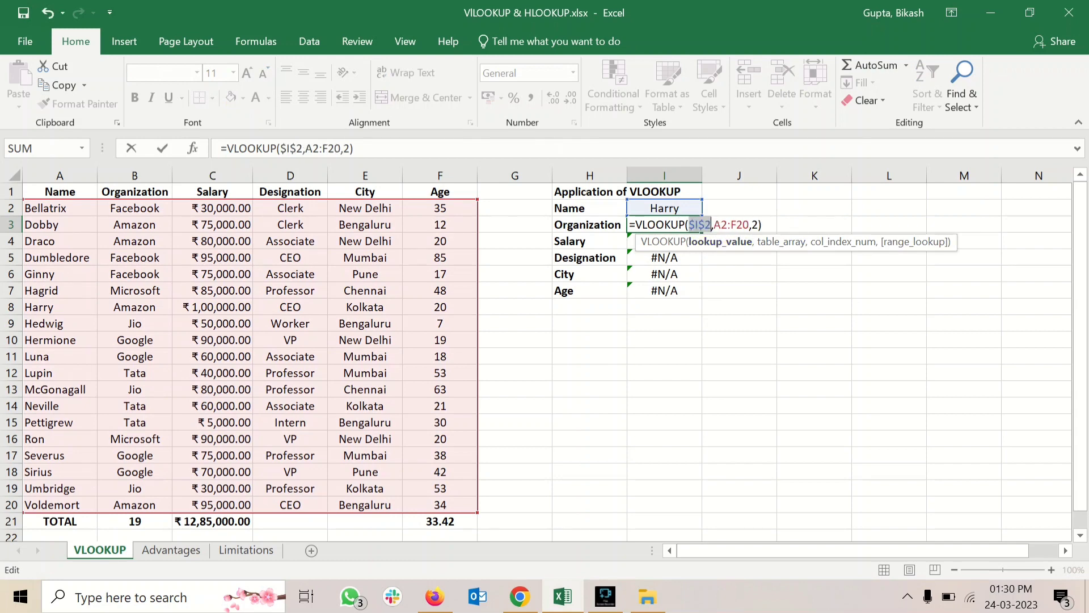
Make the table array's starting cell absolute so that I3 contains =VLOOKUP($I$2,$A$2:F20,2)
key("Right")
key("Right")
key("Right")
key("Right")
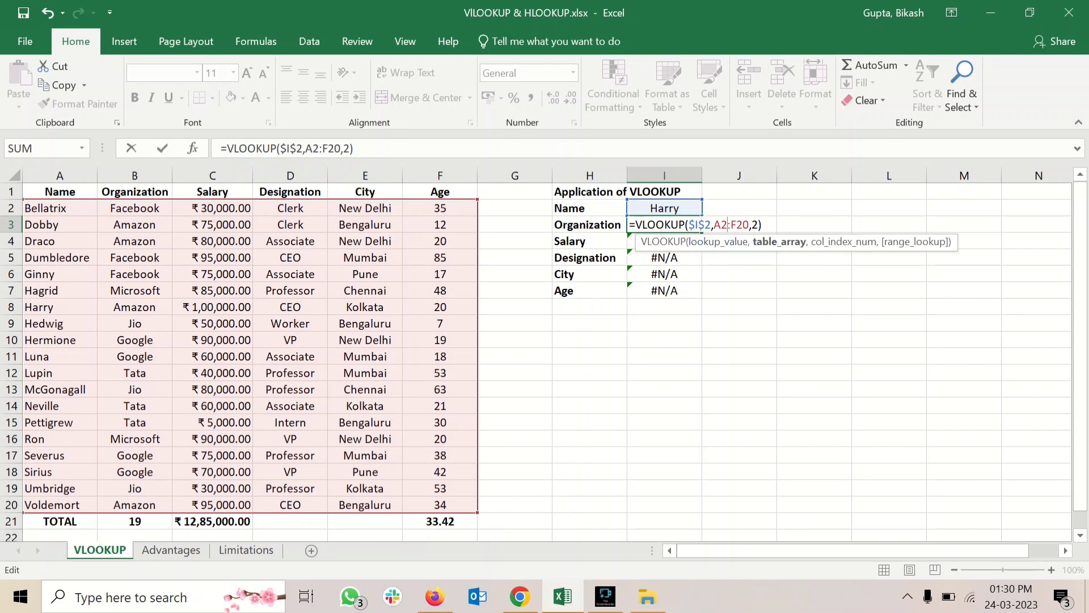
key("F4")
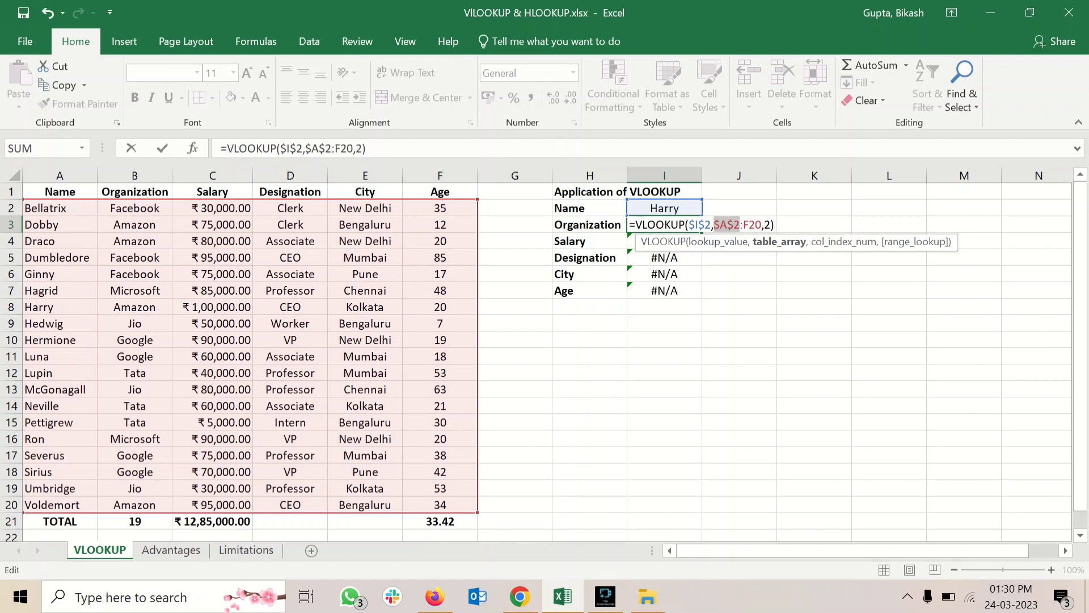
key("Left")
key("Left")
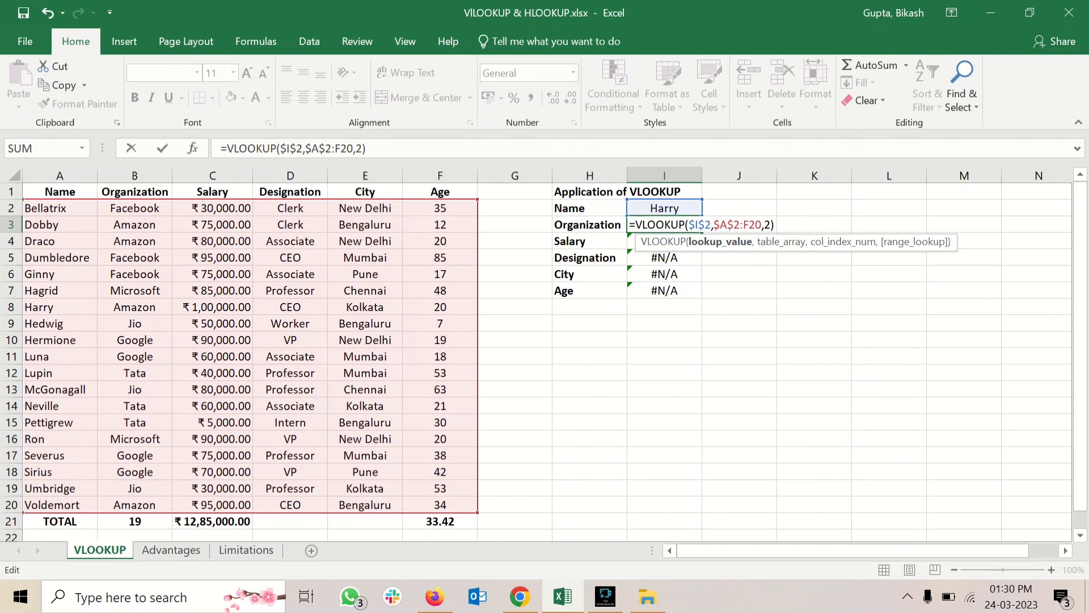
key("Right")
key("Right")
key("Right")
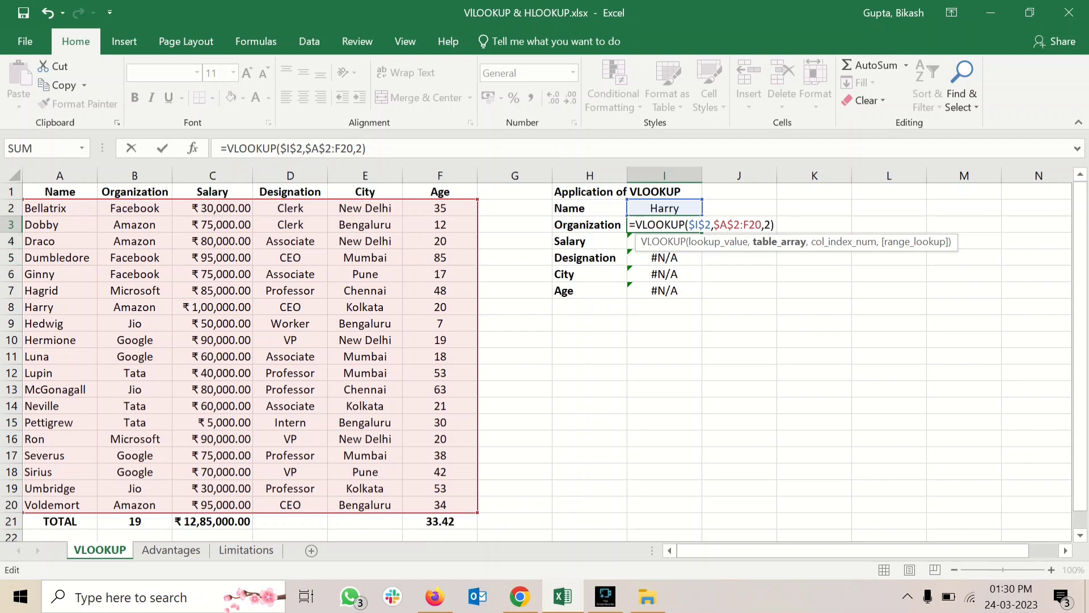
key("Right")
key("Right")
key("Right")
key("Right")
key("Right")
key("Right")
key("Right")
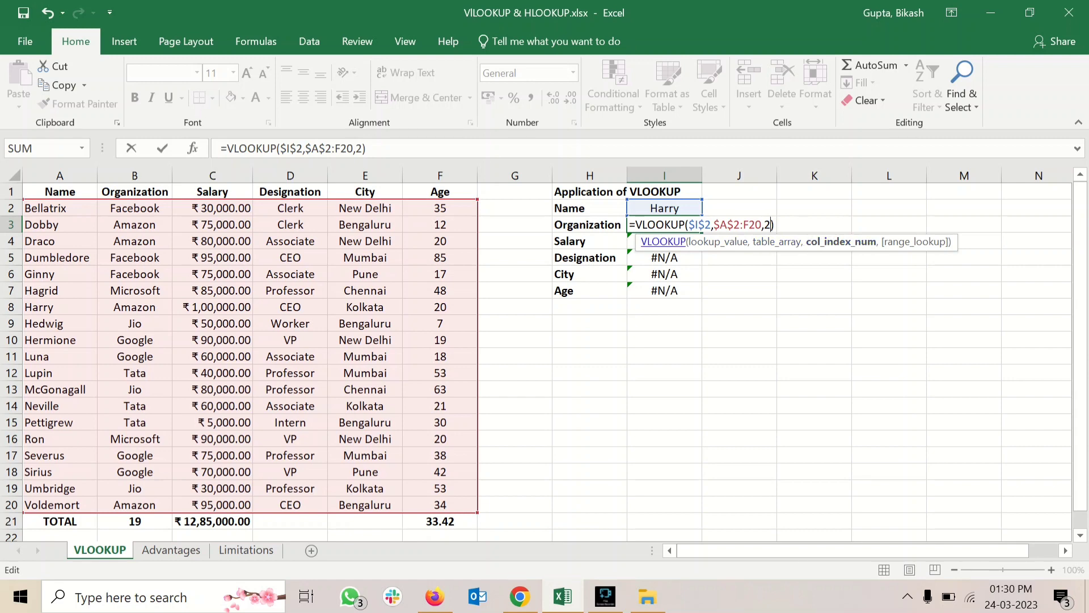
key("Return")
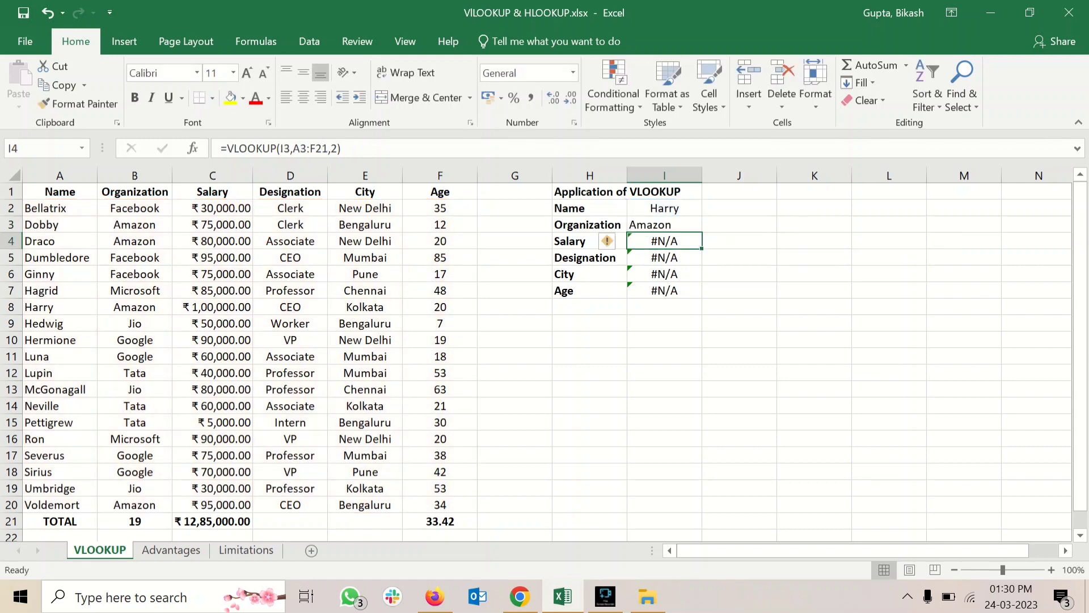
Fill the Organization formula with its anchored references from I3 down through I7
key("ctrl+z")
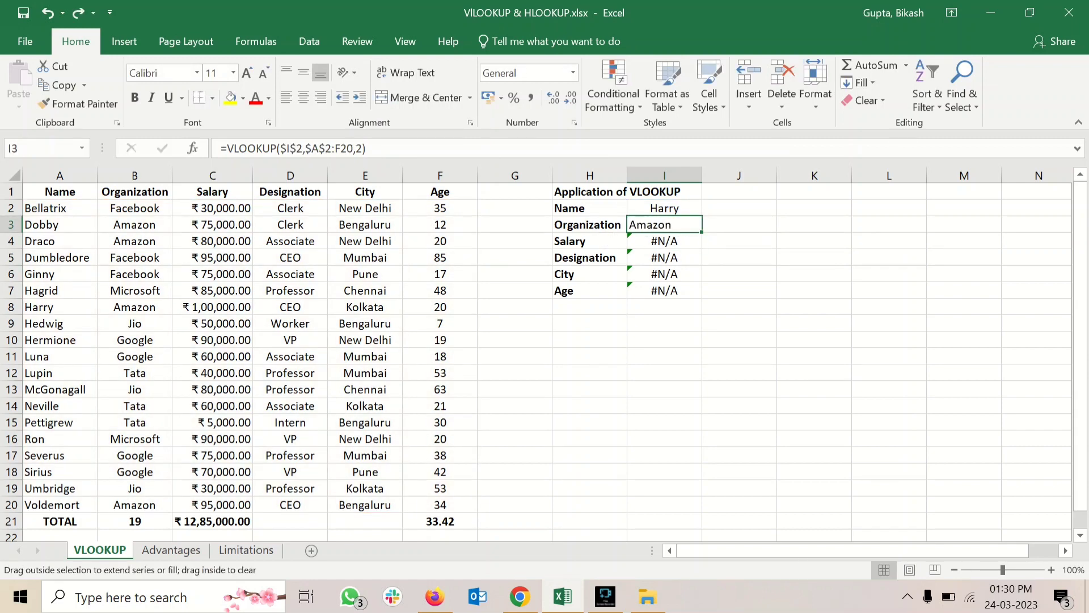
left_click_drag(702, 232, 702, 299)
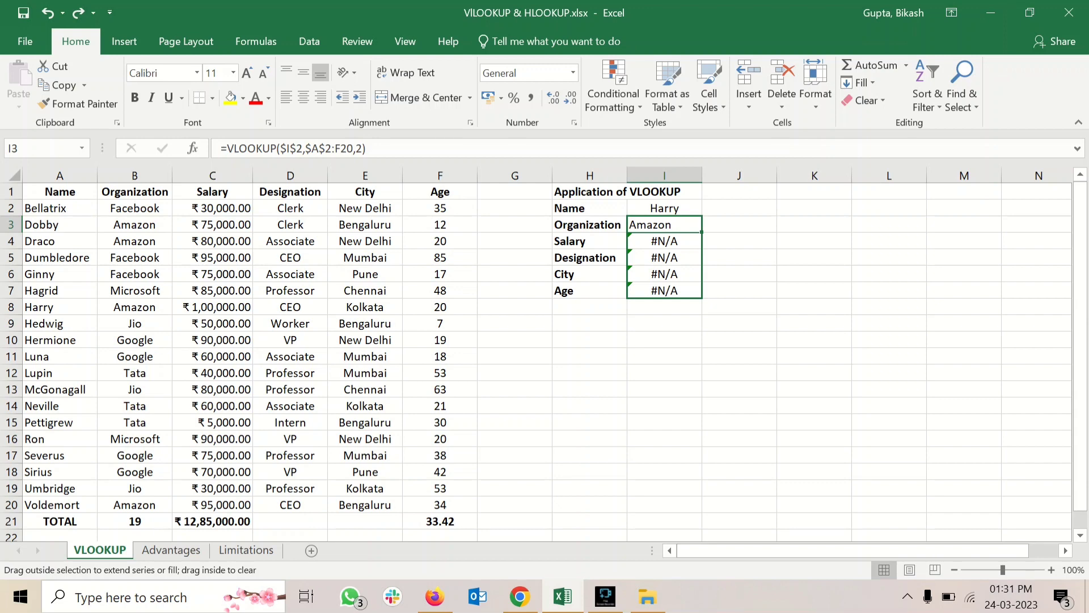
left_click_drag(702, 298, 702, 299)
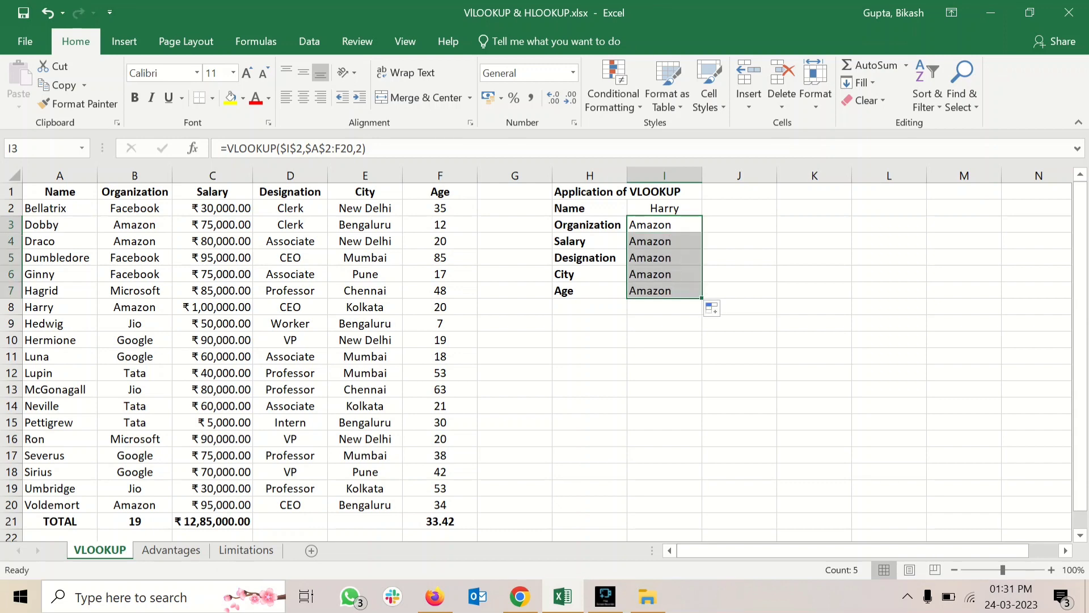
Examine the formulas copied into I3 to I6 and the matching field labels in column H
left_click(664, 241)
left_click(664, 224)
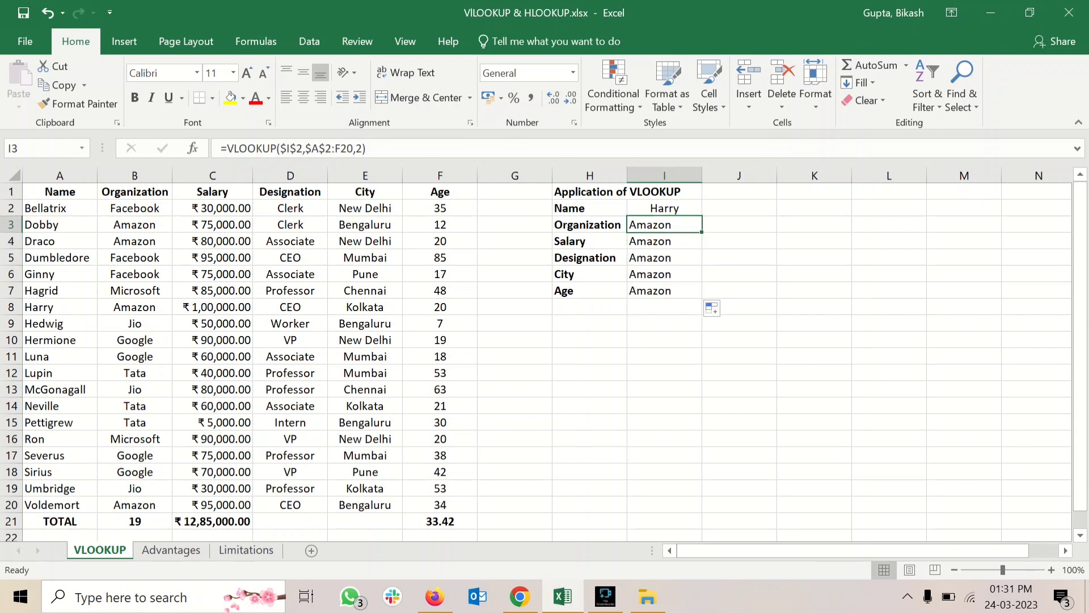
key("Down")
key("Down")
key("Down")
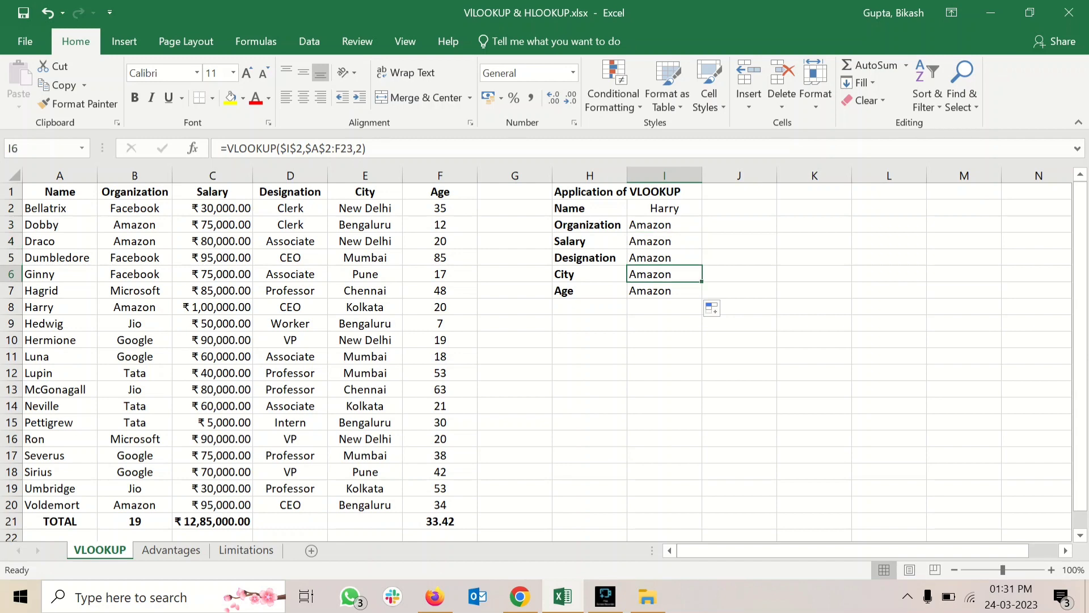
key("Left")
key("Up")
key("Up")
key("Down")
key("Down")
key("Down")
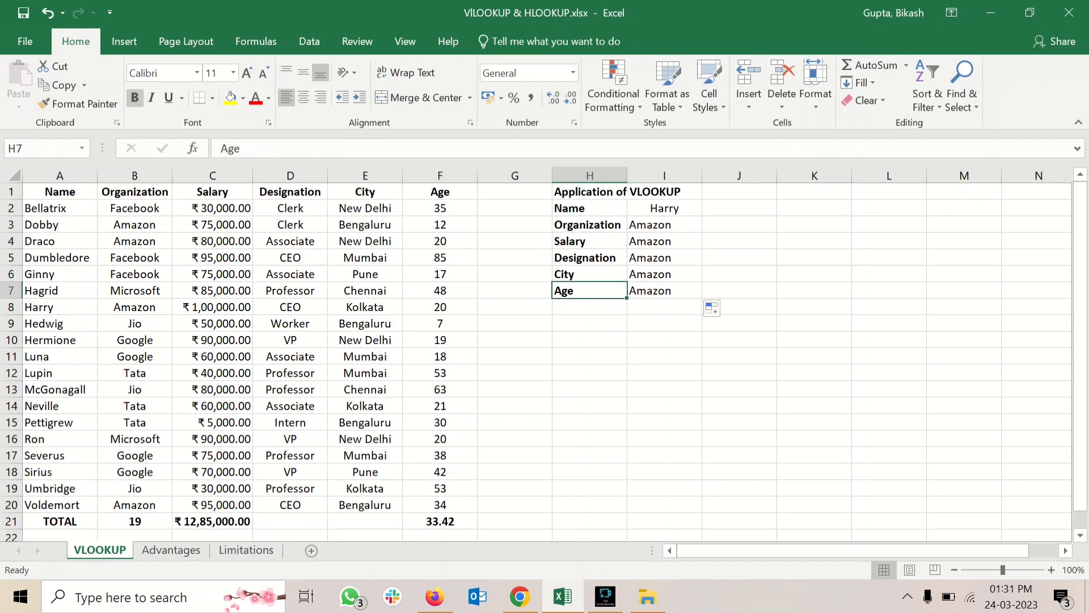
Set the column index of the Salary lookup formula in I4 to 3
left_click(665, 225)
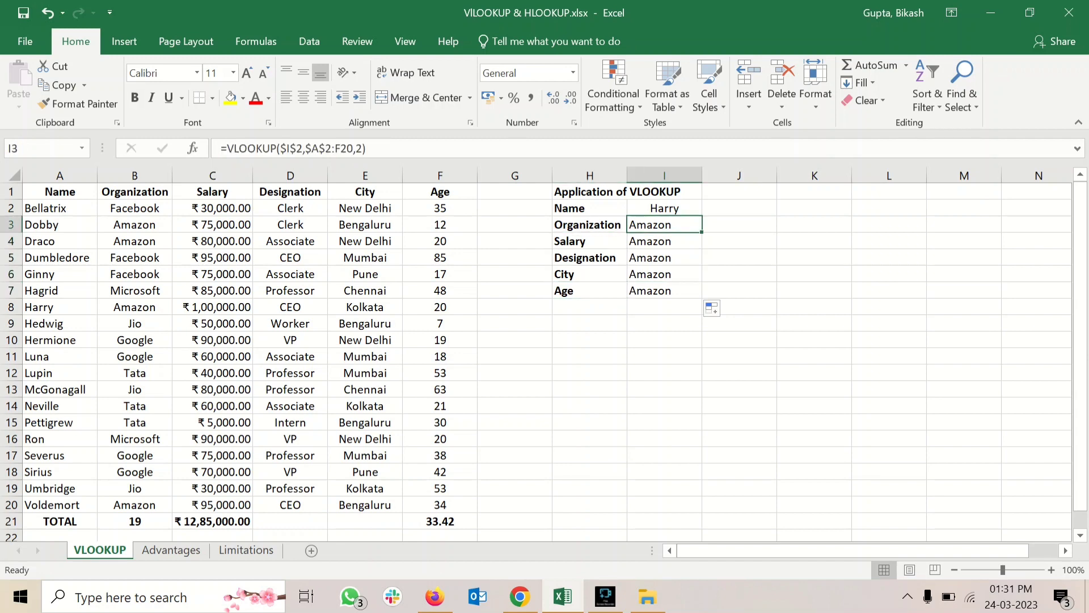
double_click(679, 241)
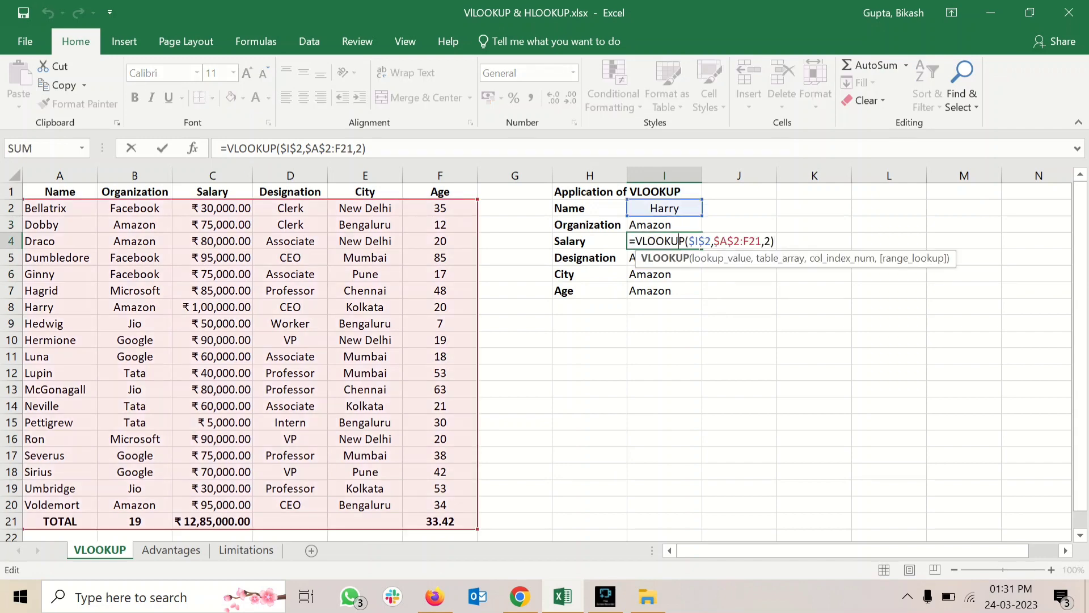
left_click(771, 241)
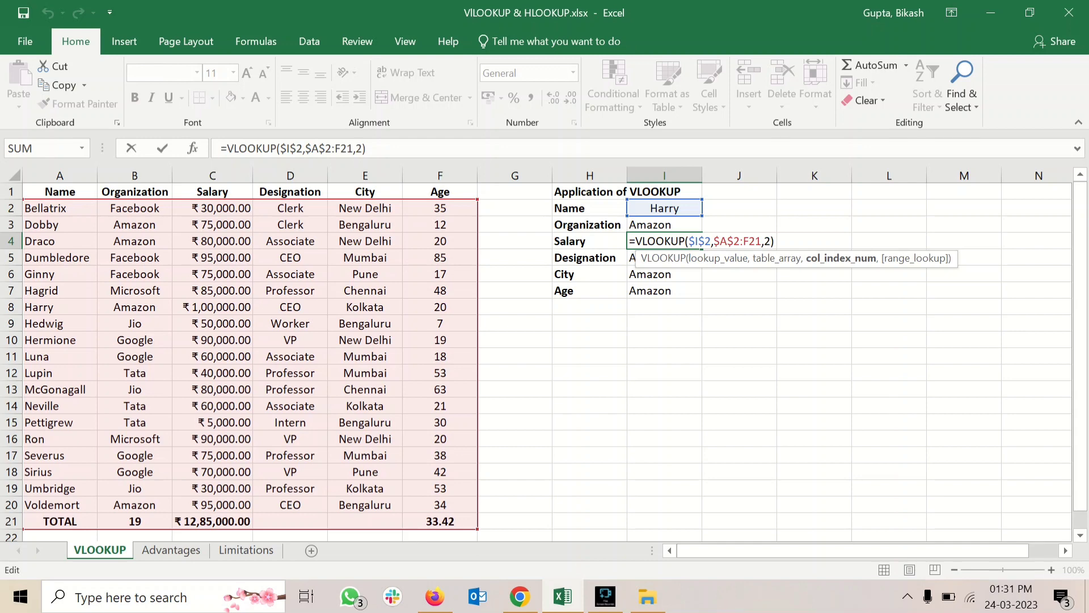
left_click(704, 241)
left_click(737, 242)
left_click(701, 241)
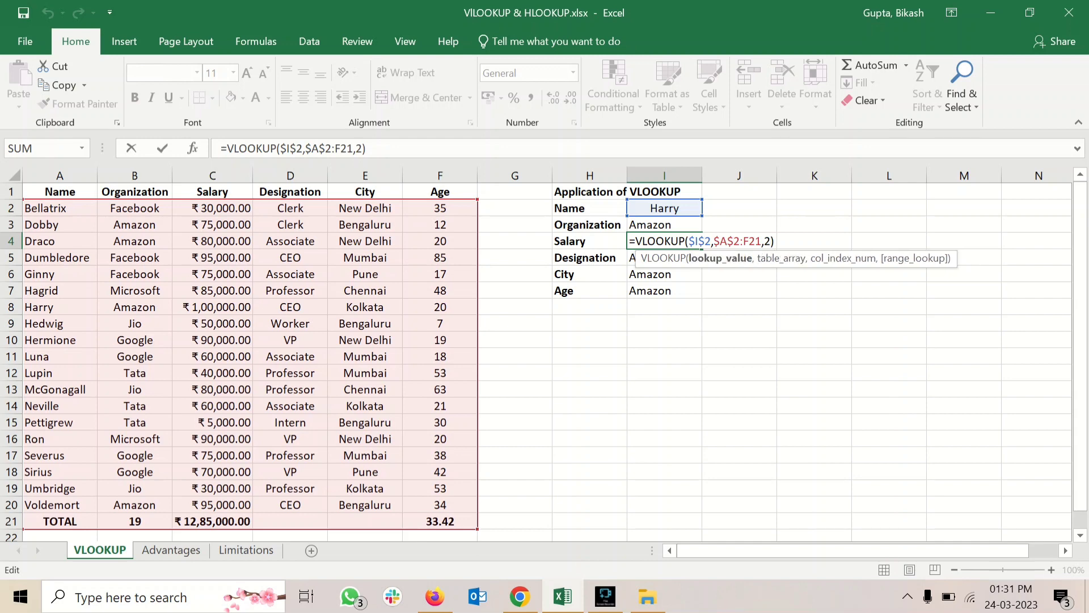
left_click(740, 241)
left_click(763, 242)
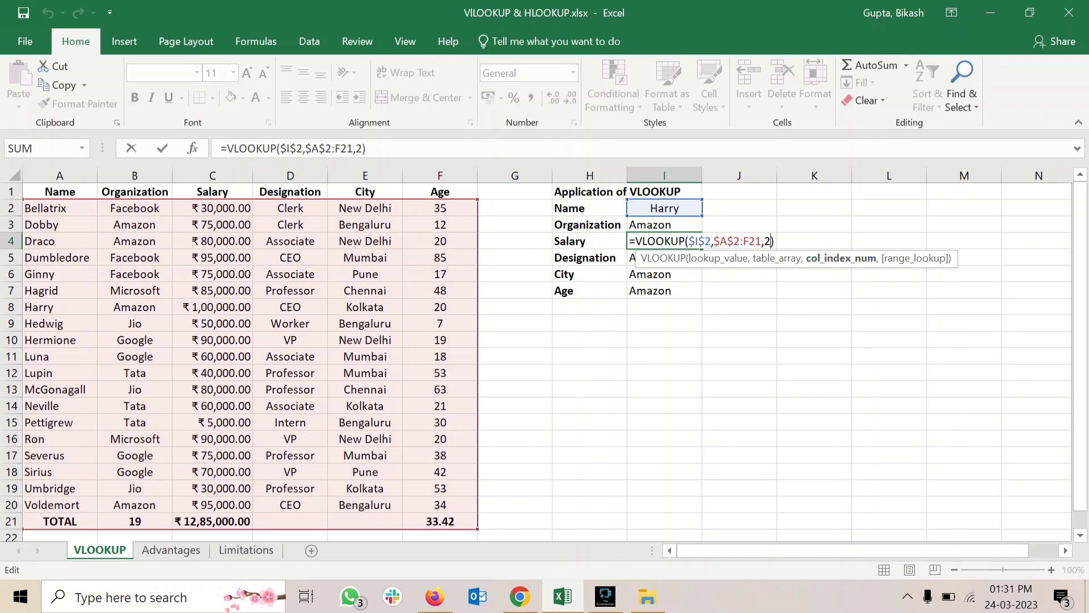
key("BackSpace")
type("3")
key("Return")
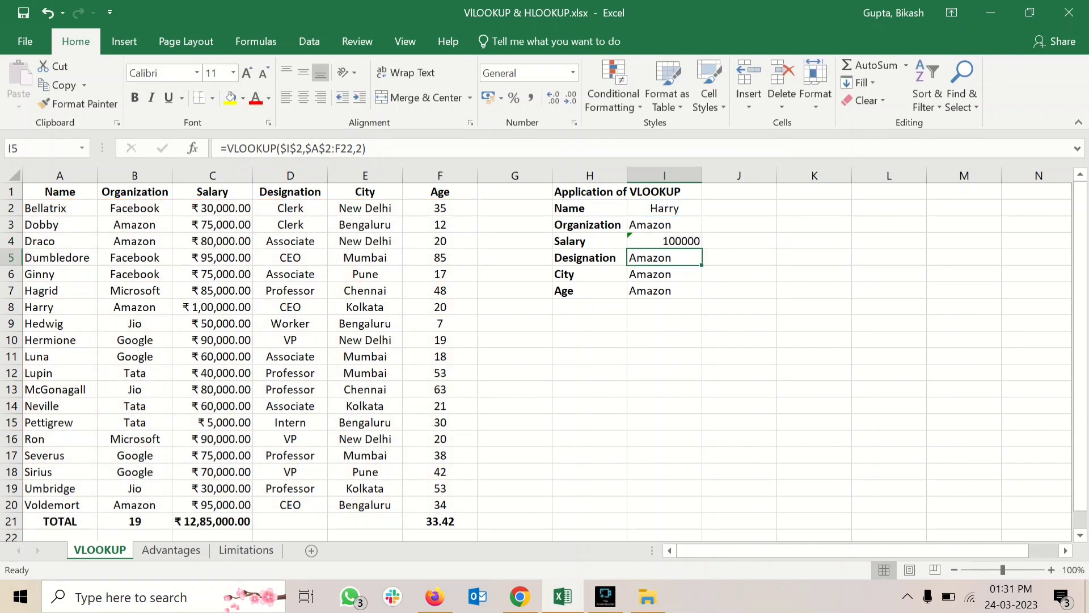
Set the column index of the Designation lookup formula in I5 to 4
left_click(664, 241)
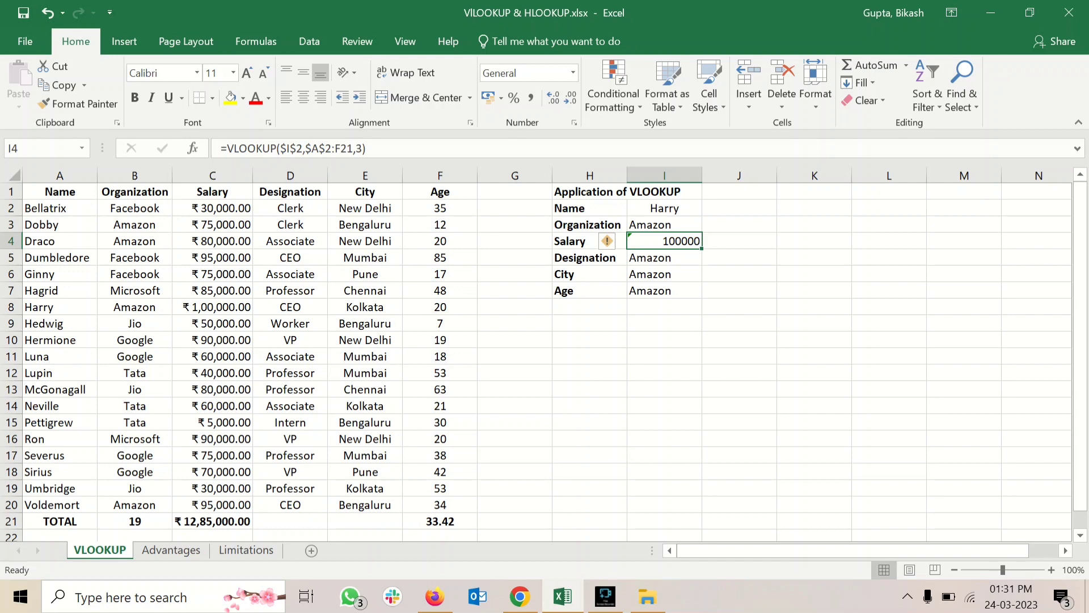
double_click(671, 257)
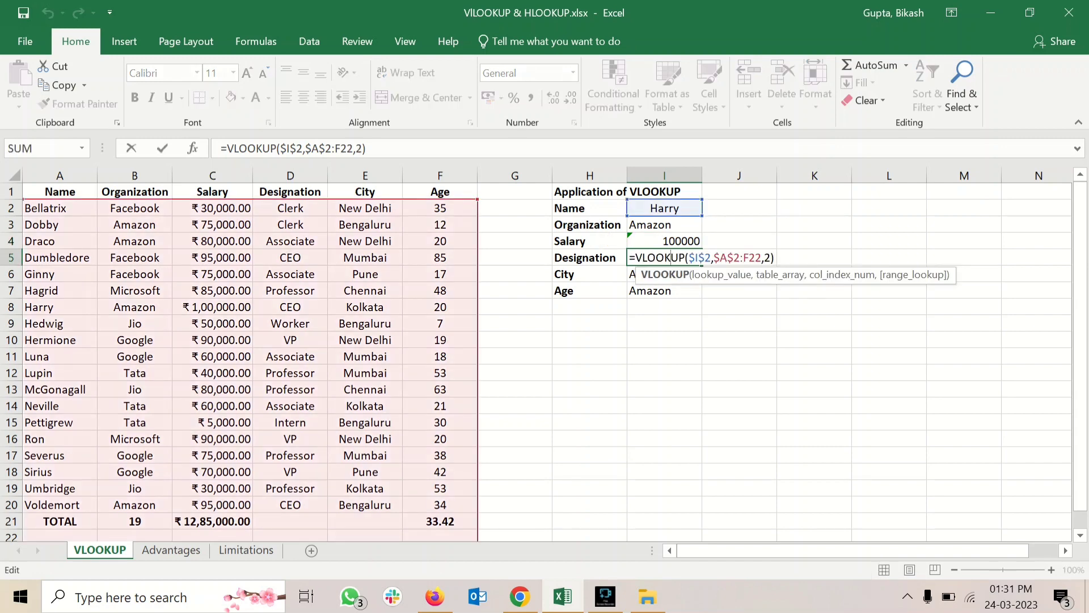
left_click(772, 258)
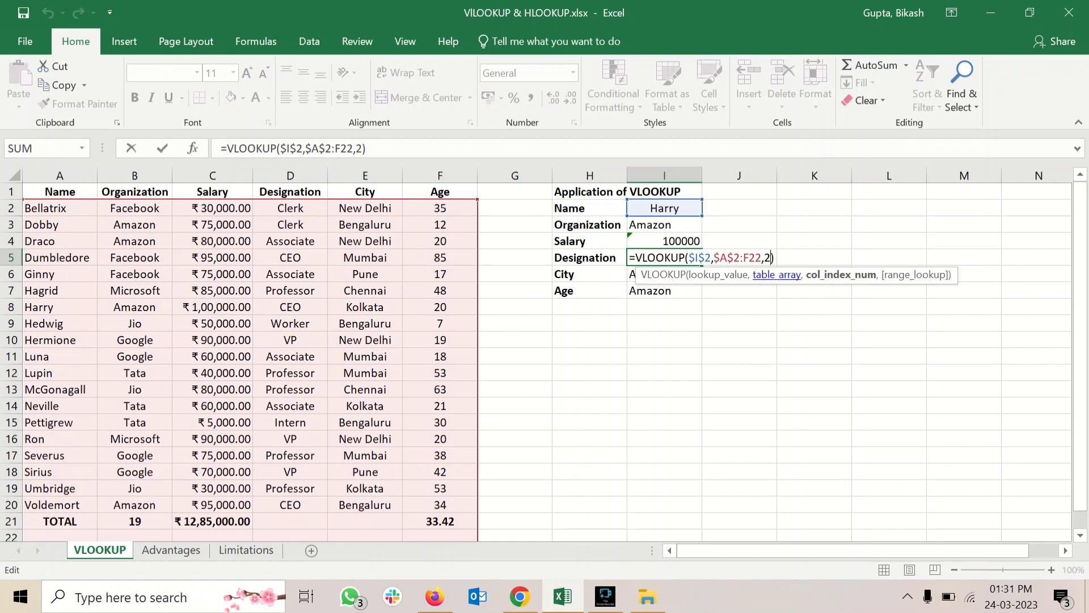
key("BackSpace")
type("4")
key("Return")
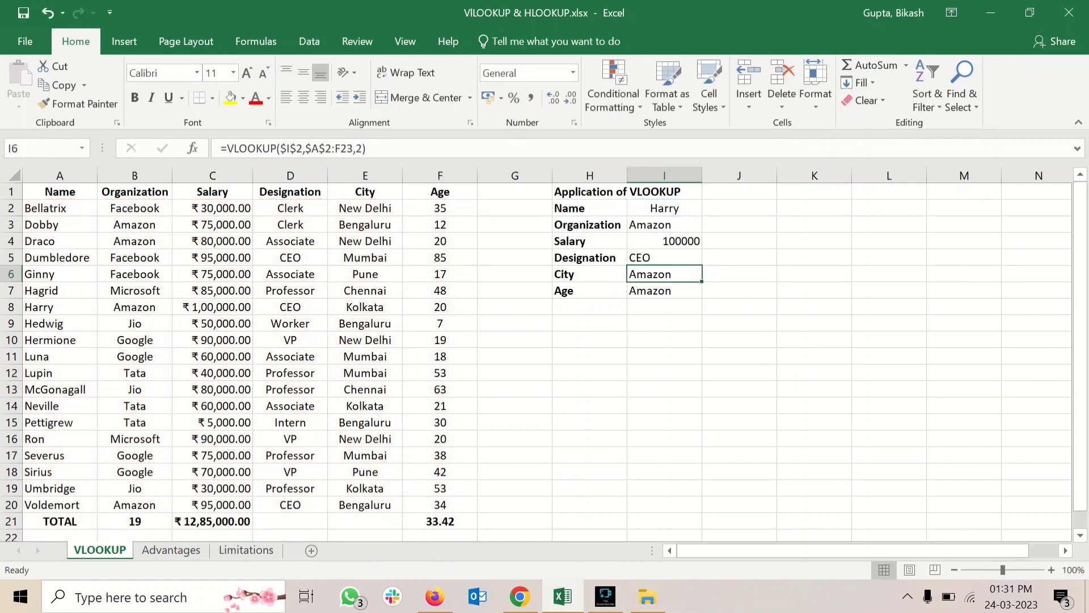
Set the column index of the City lookup formula in I6 to 5
double_click(664, 275)
left_click(771, 274)
key("BackSpace")
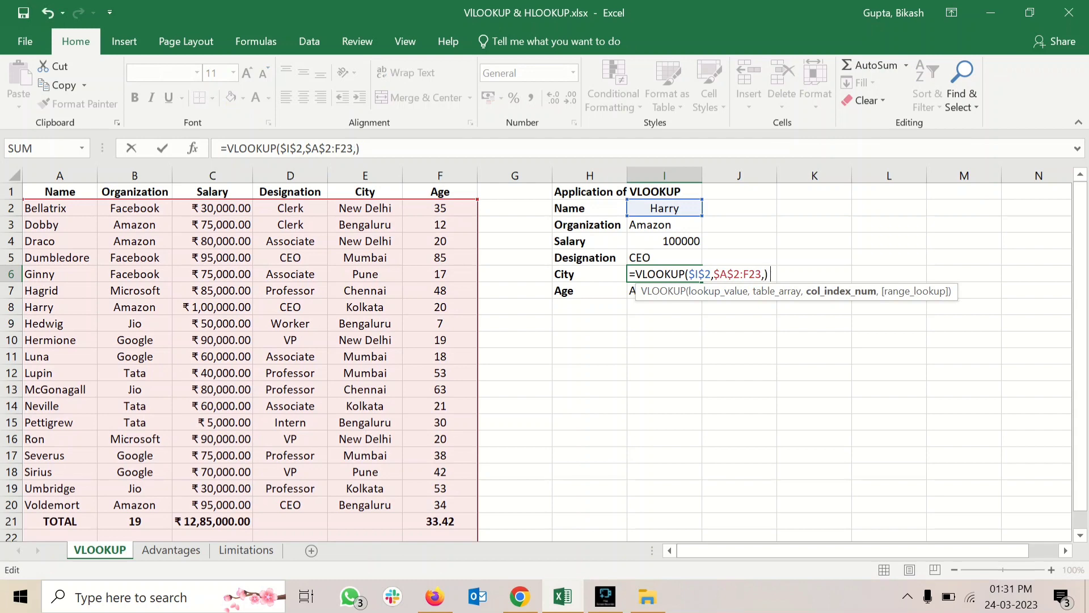
type("5")
key("Return")
Set the column index of the Age lookup formula in I7 to 6
key("F2")
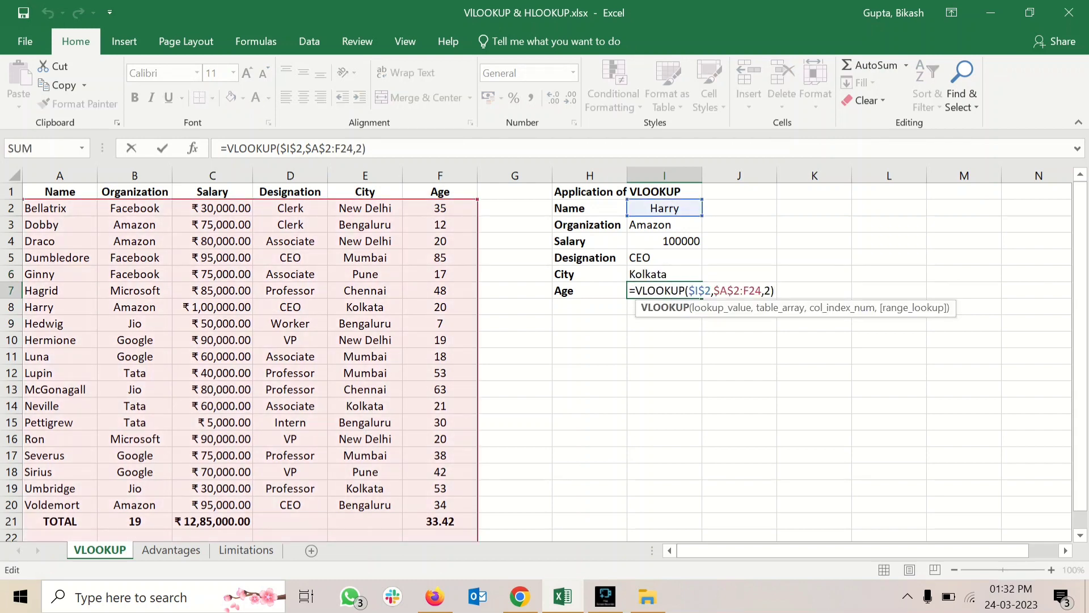
key("Left")
key("BackSpace")
type("6")
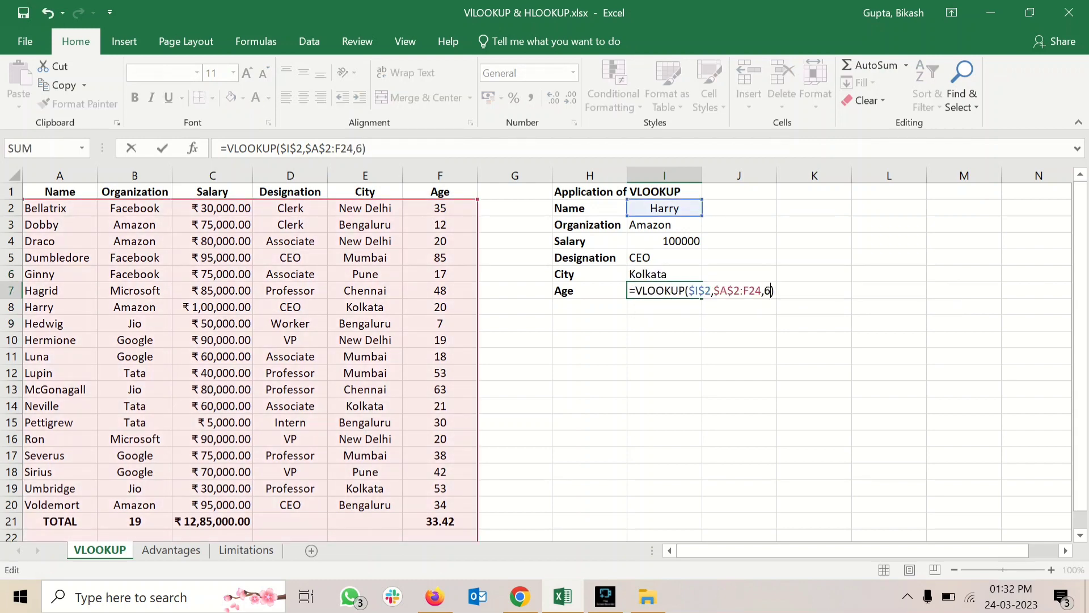
key("Return")
key("Down")
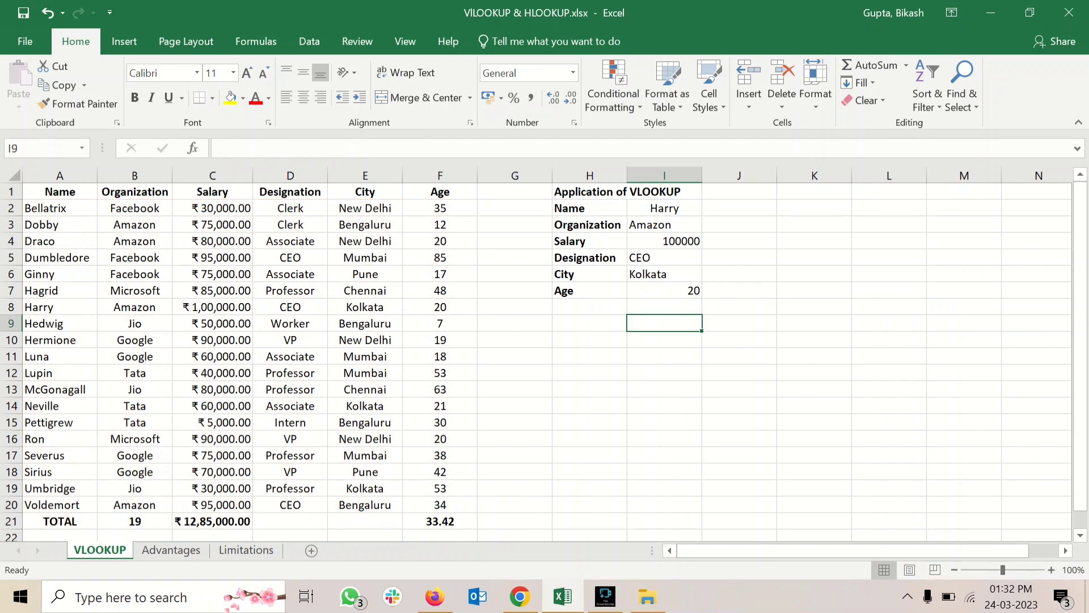
key("Up")
key("Up")
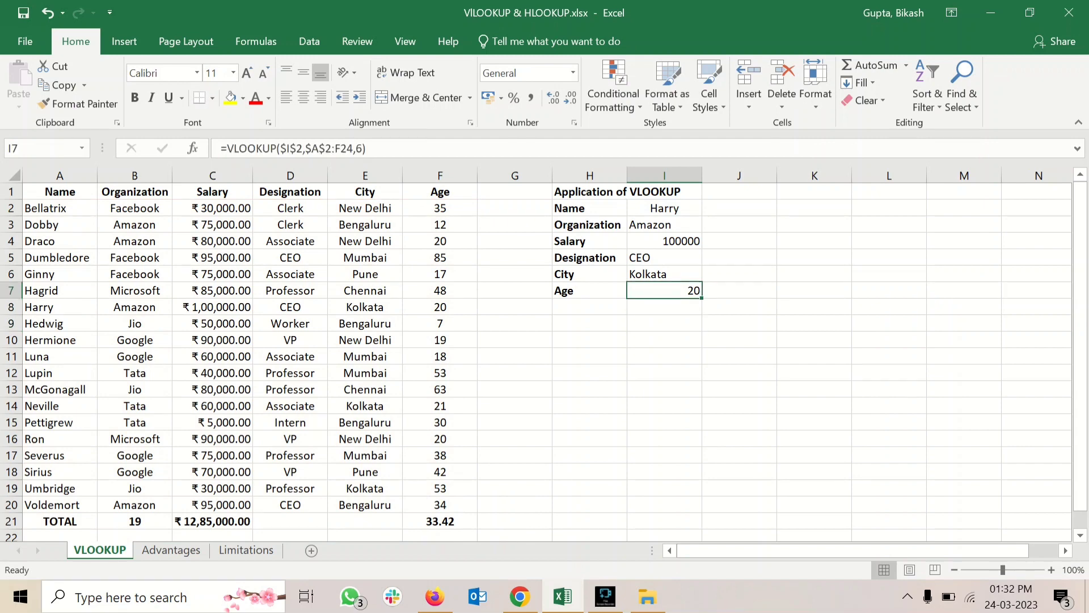
Merge and center the "Application of VLOOKUP" title across H1:K1
left_click(590, 192)
left_click(664, 192)
left_click(590, 192)
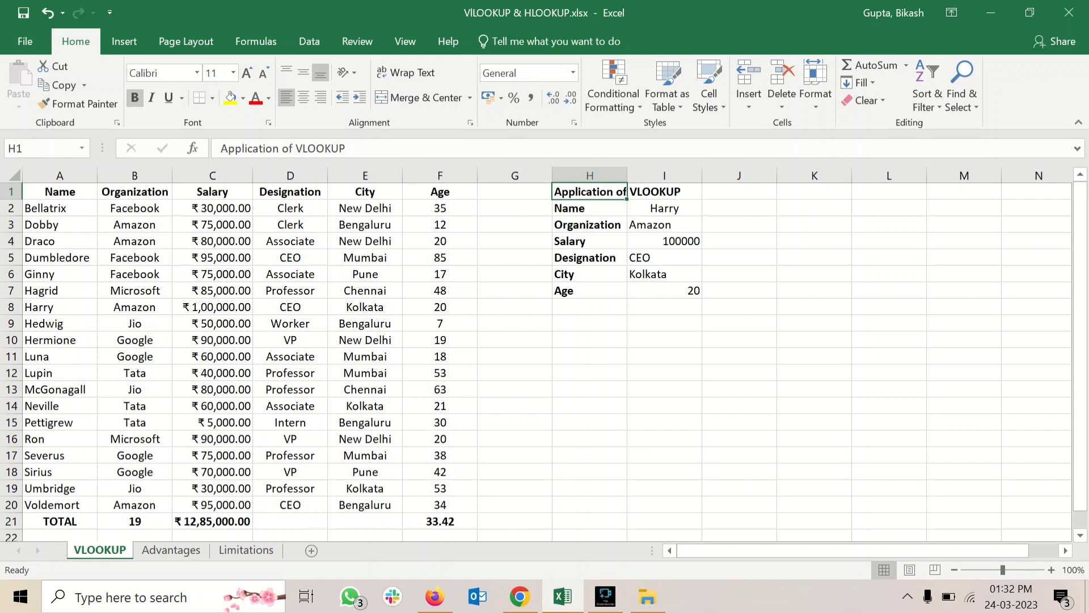
left_click_drag(590, 192, 814, 192)
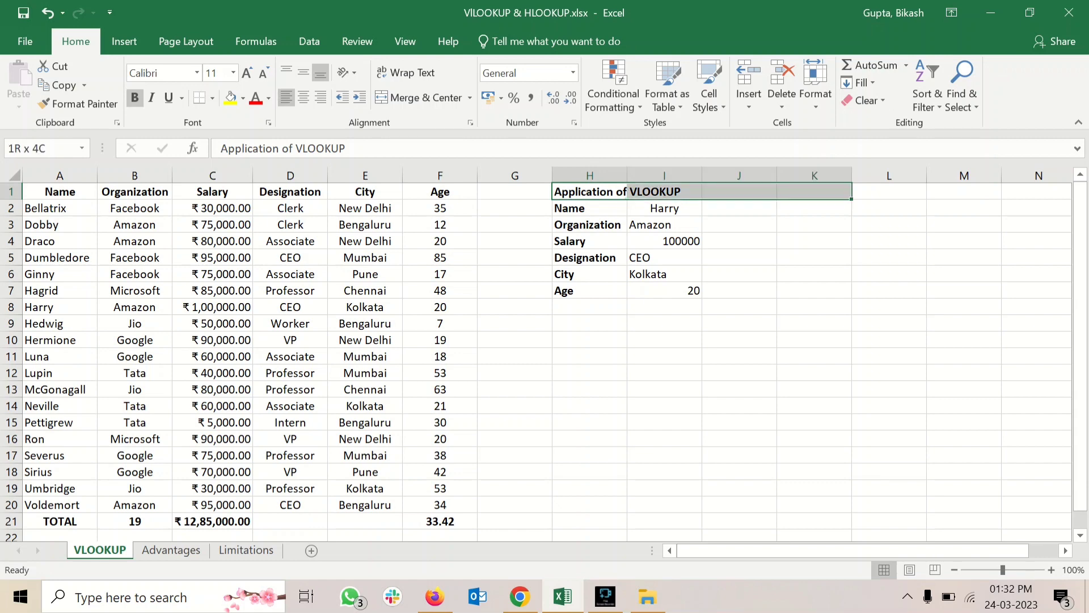
left_click(420, 98)
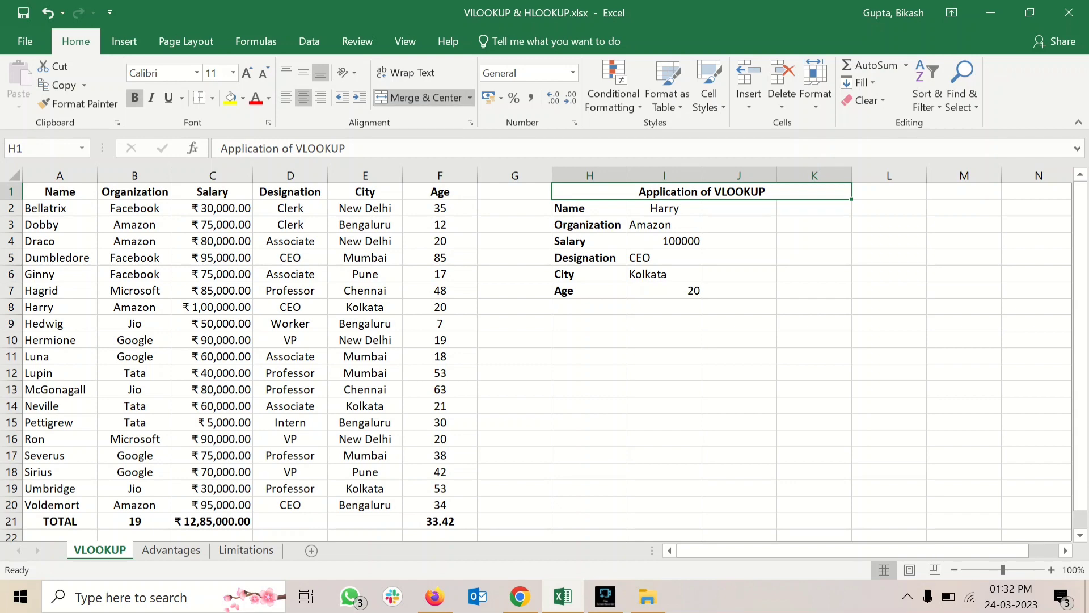
Merge the form's value cells in I2:K7 across, row by row, from column I to column K
left_click(590, 208)
left_click_drag(664, 208, 815, 291)
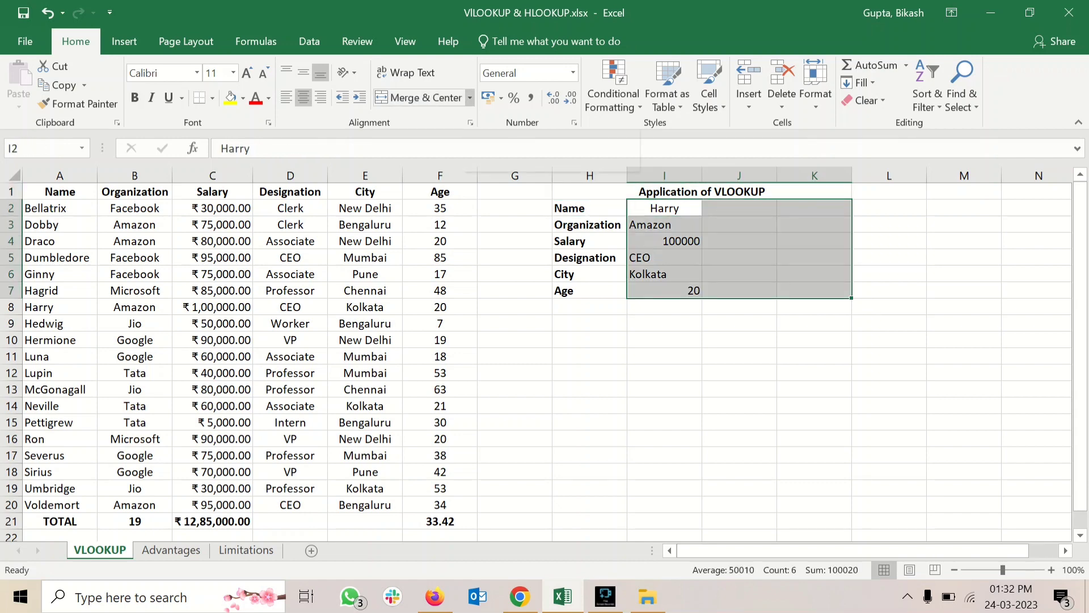
left_click(469, 98)
left_click(429, 138)
left_click(739, 274)
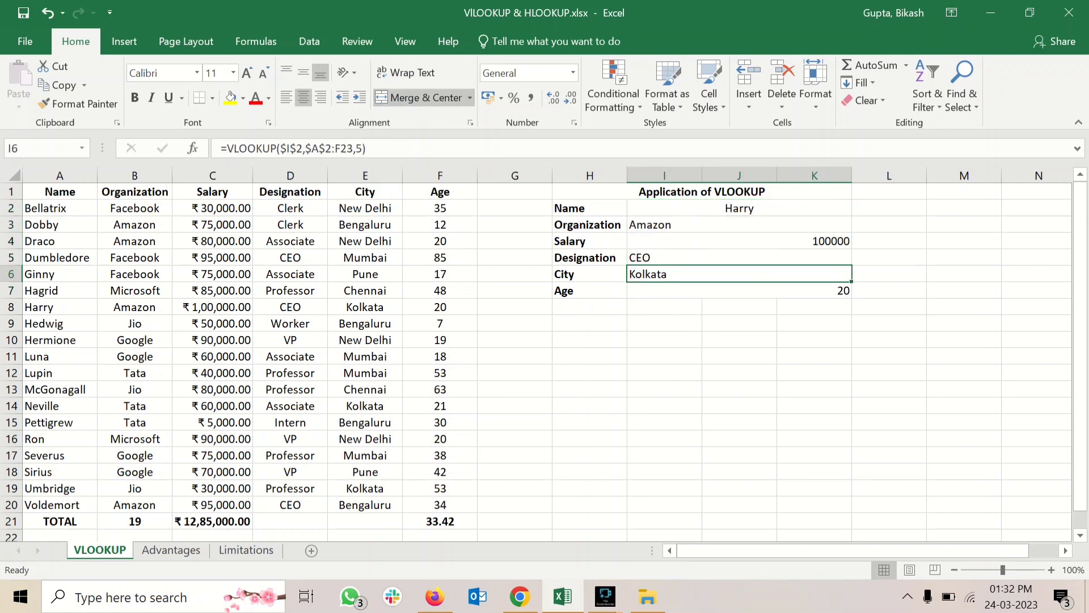
Center the form's values horizontally in the merged cells I2:K7
left_click(740, 208)
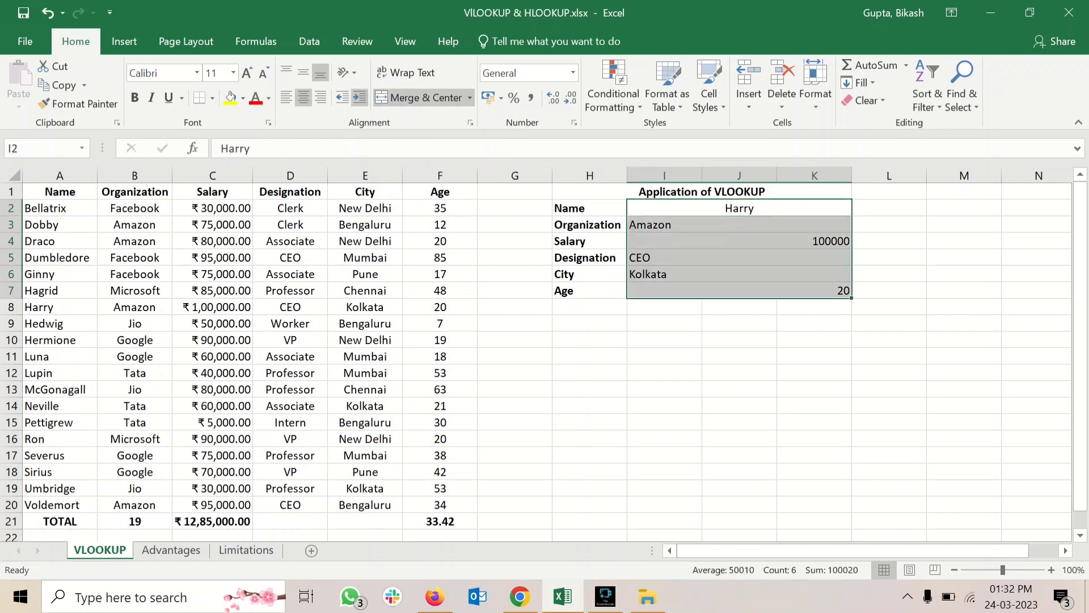
left_click(304, 97)
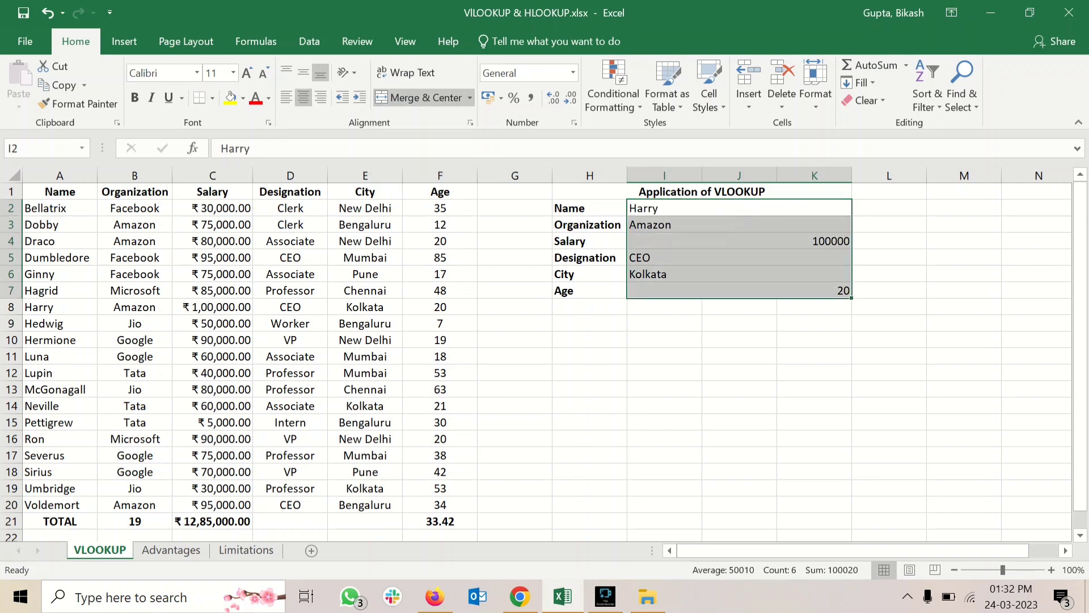
left_click(304, 97)
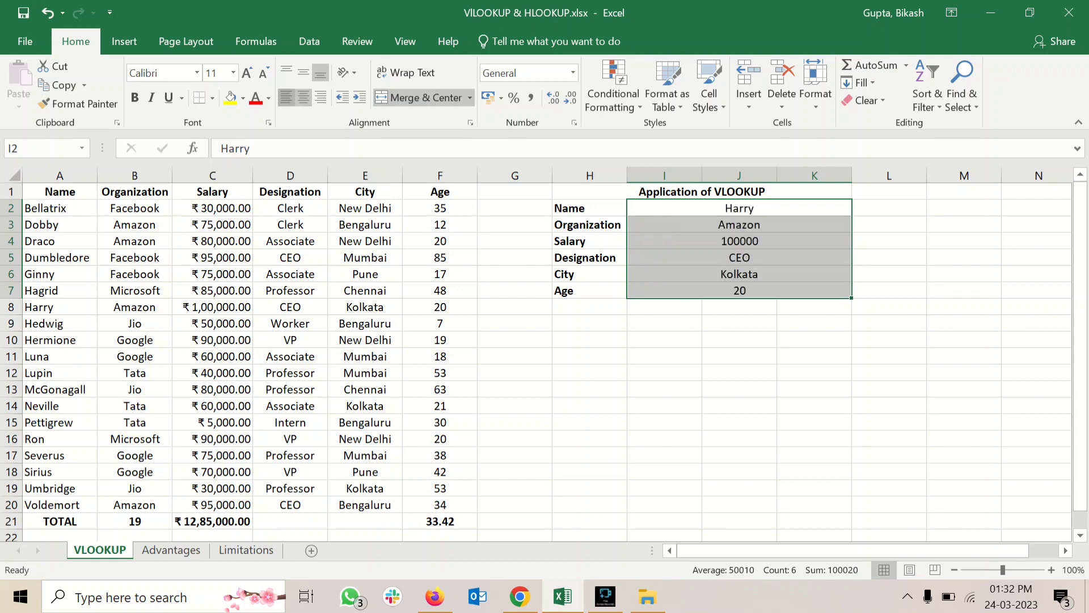
left_click(304, 97)
left_click(304, 97)
left_click(740, 323)
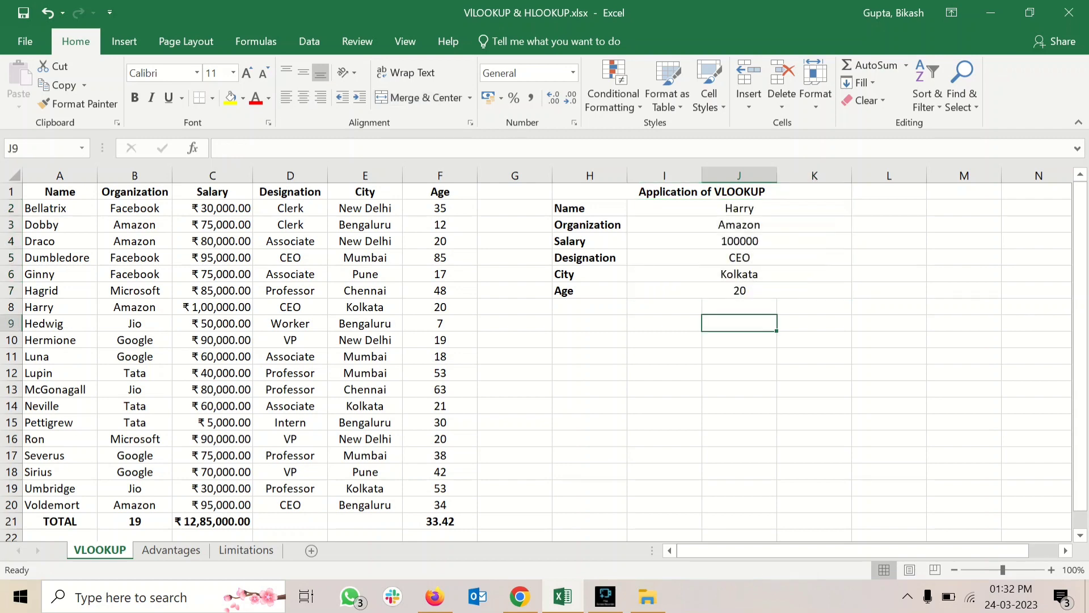
Apply all borders to the whole lookup form, H1:K7
left_click_drag(701, 192, 732, 290)
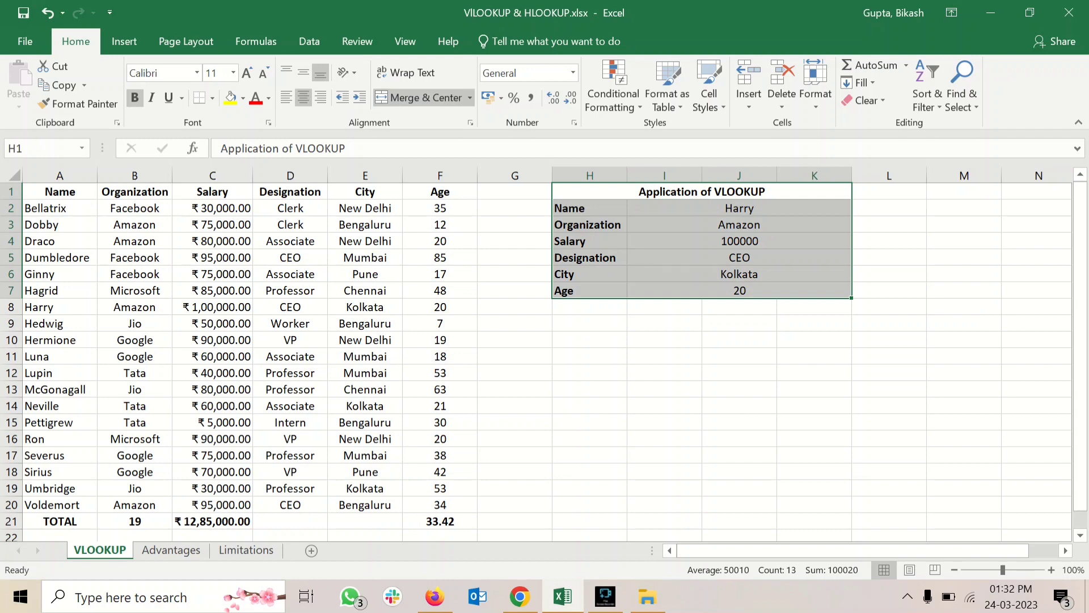
key("alt")
key("h")
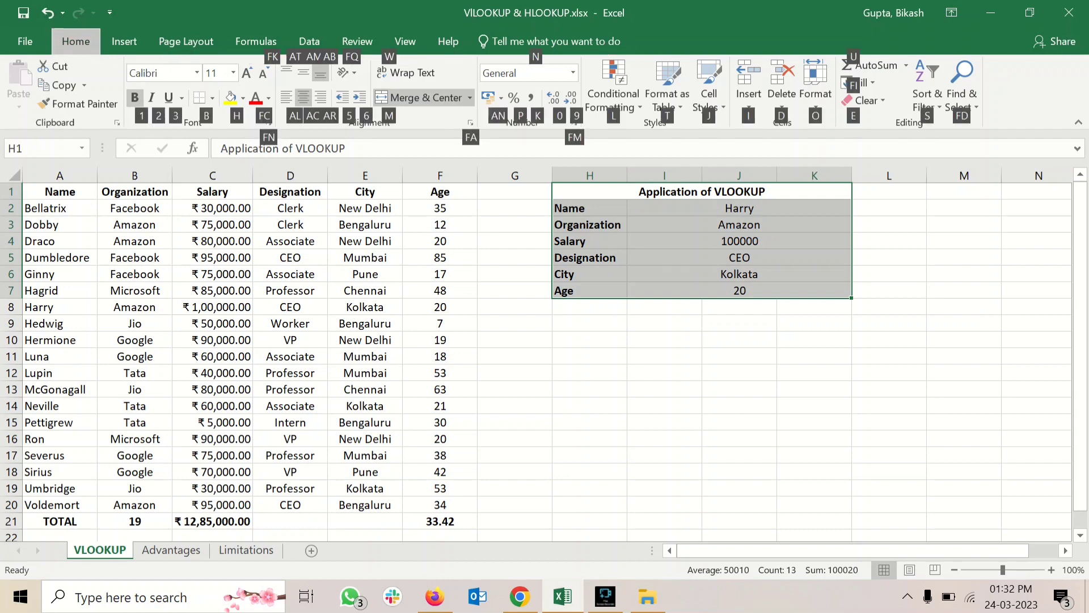
key("b")
key("a")
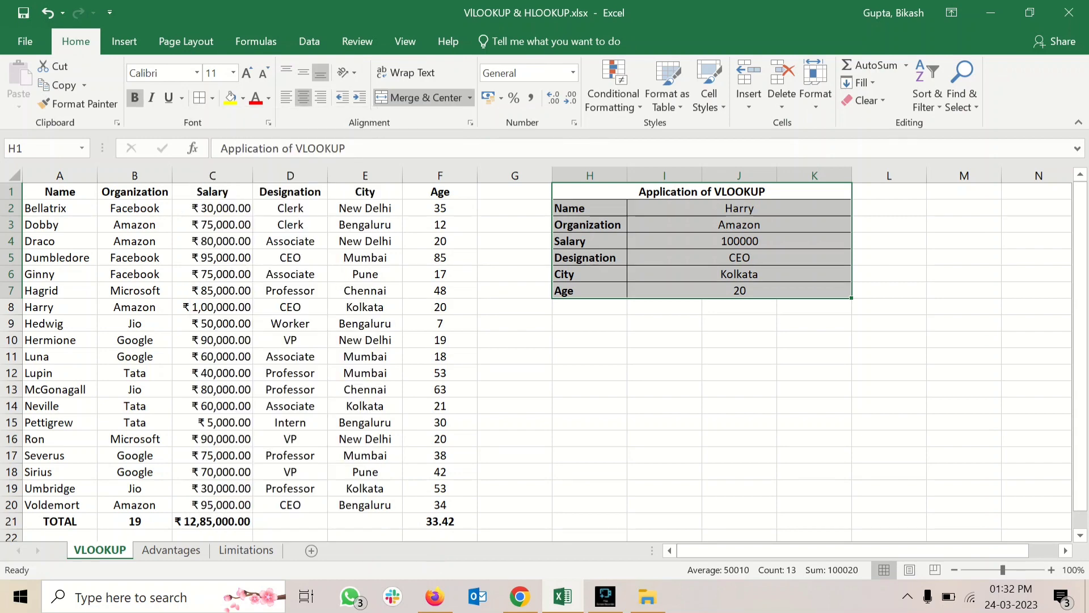
left_click(665, 324)
Fill the lookup form H1:K7 with the theme color Blue, Accent 1, Lighter 40%
left_click_drag(760, 290, 630, 192)
left_click(243, 98)
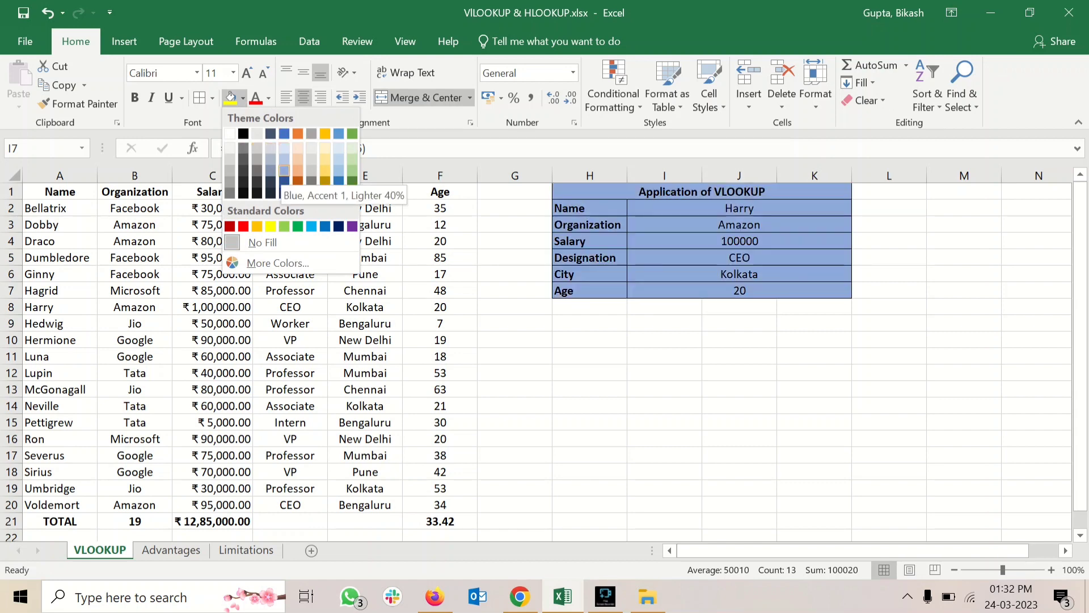
left_click(284, 170)
left_click(703, 258)
left_click(590, 208)
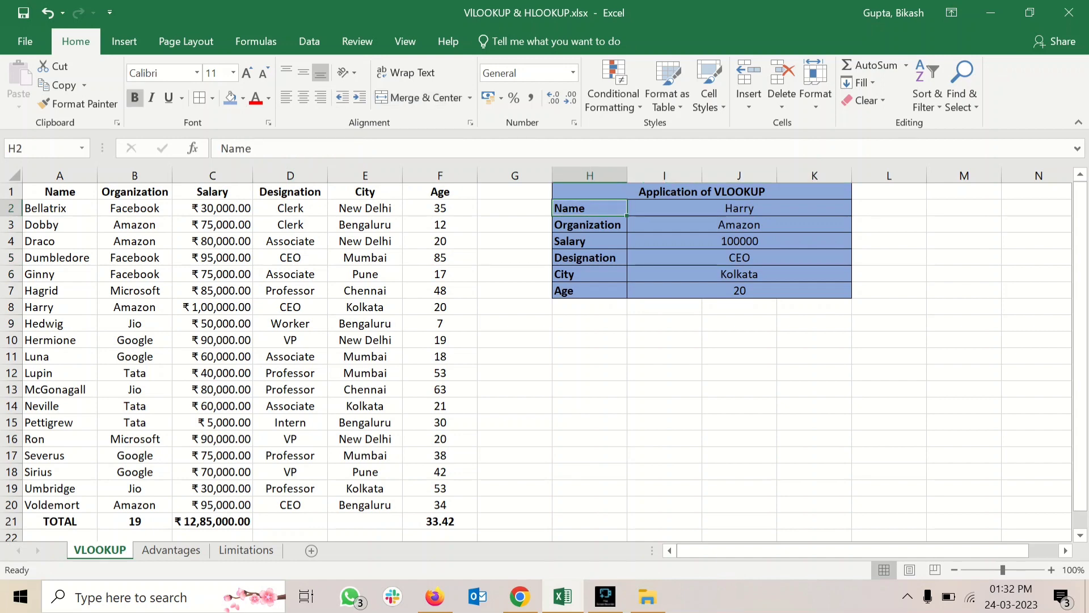
Highlight the lookup name cell I2 with a solid gold theme fill and make its text bold
left_click(692, 209)
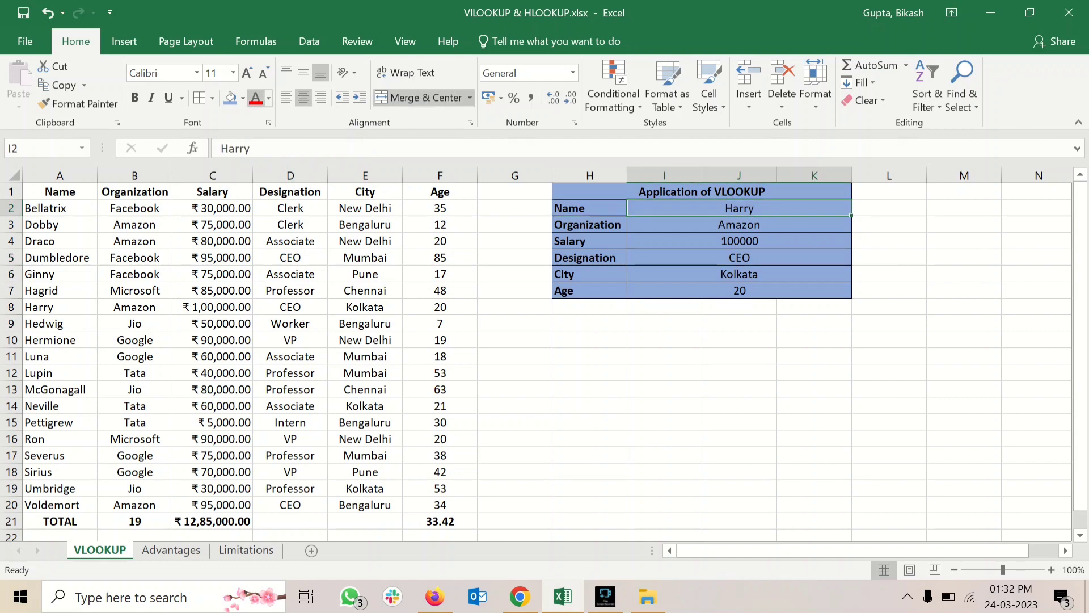
left_click(243, 98)
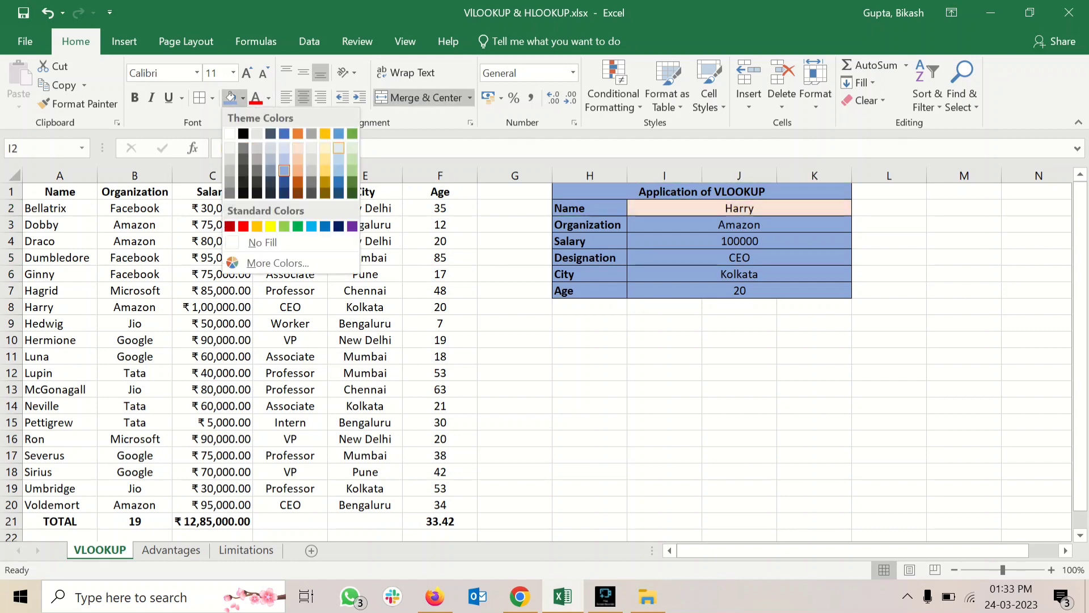
left_click(325, 134)
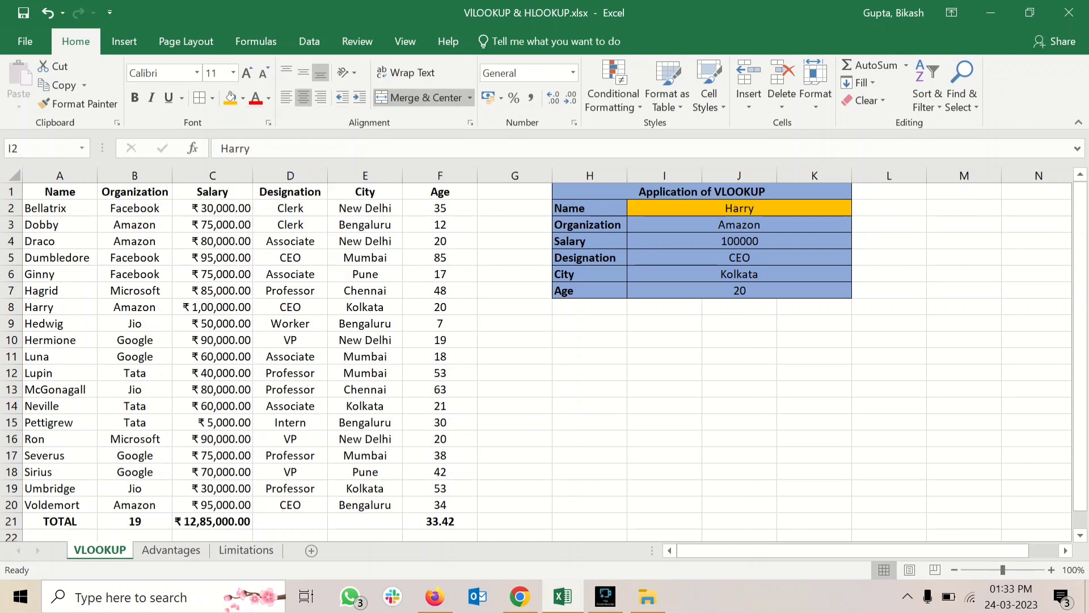
left_click(739, 241)
left_click(739, 208)
key("ctrl+b")
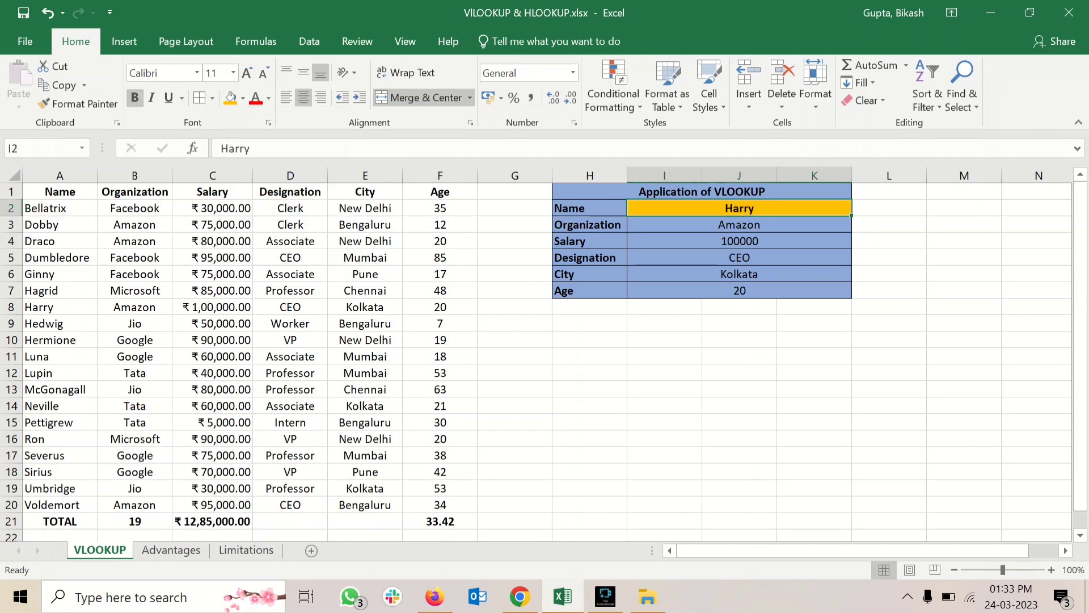
left_click(740, 241)
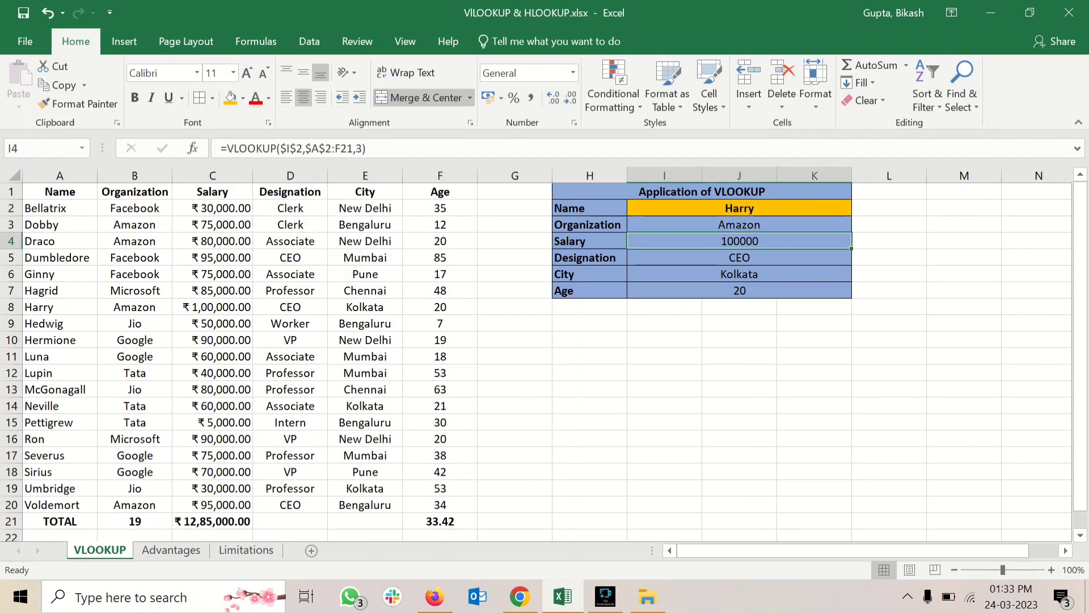
left_click(739, 323)
left_click(739, 208)
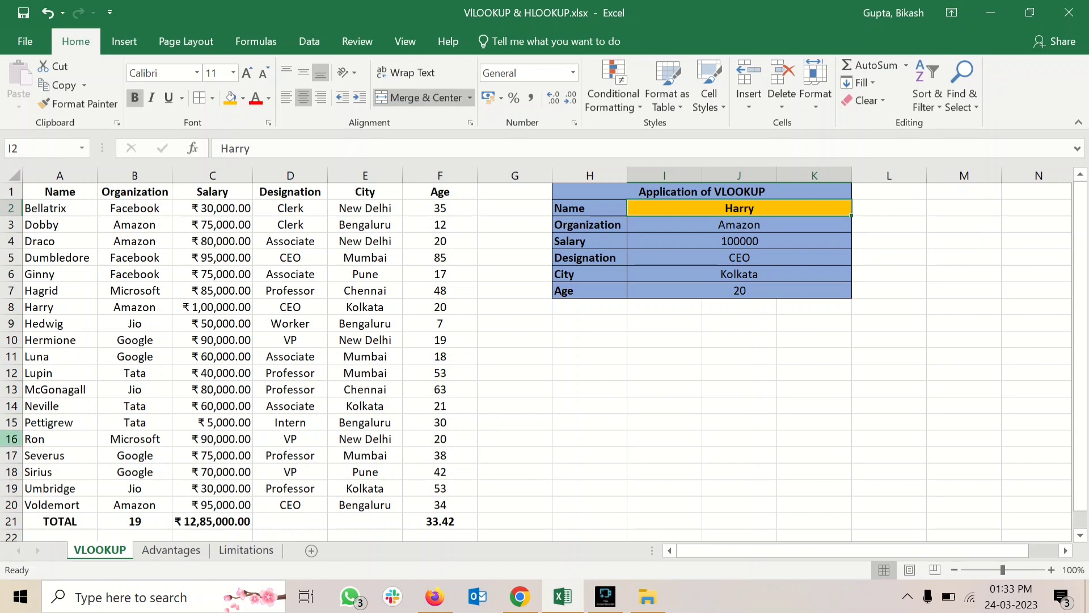
Change the lookup name in cell I2 to the employee listed in cell A16
type("Ron")
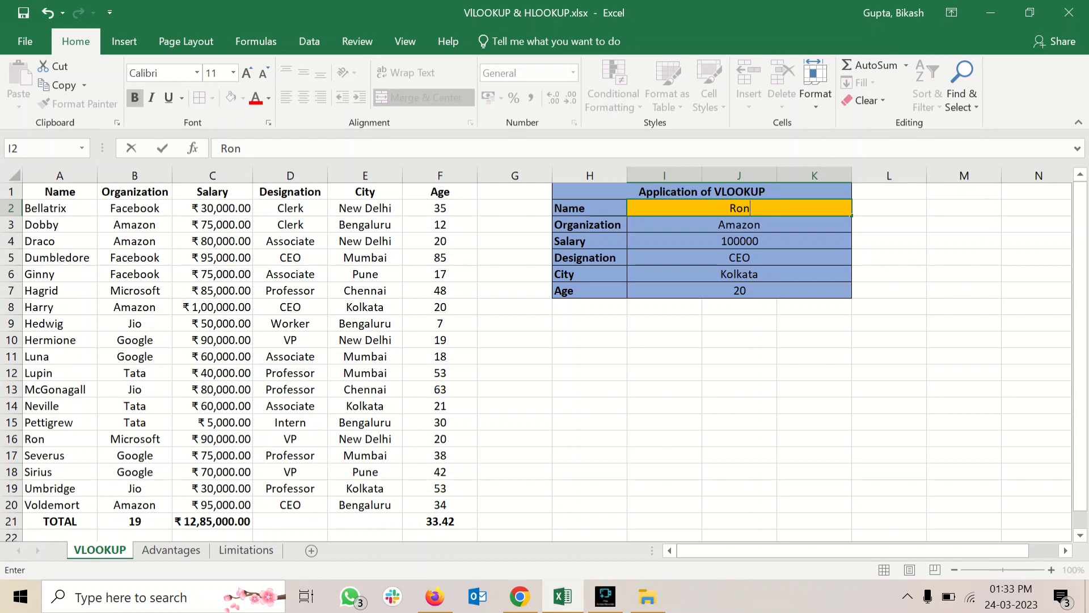
key("Return")
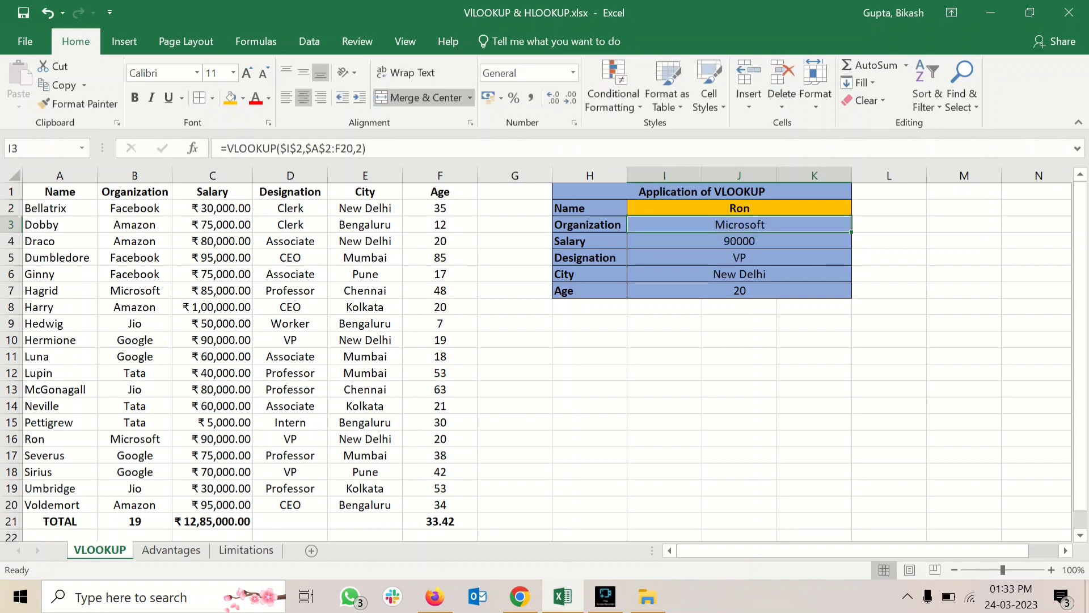
Compare the organization, salary, designation, city and age returned in the lookup form with the employee's record in row 16
left_click_drag(739, 258, 739, 243)
left_click(739, 208)
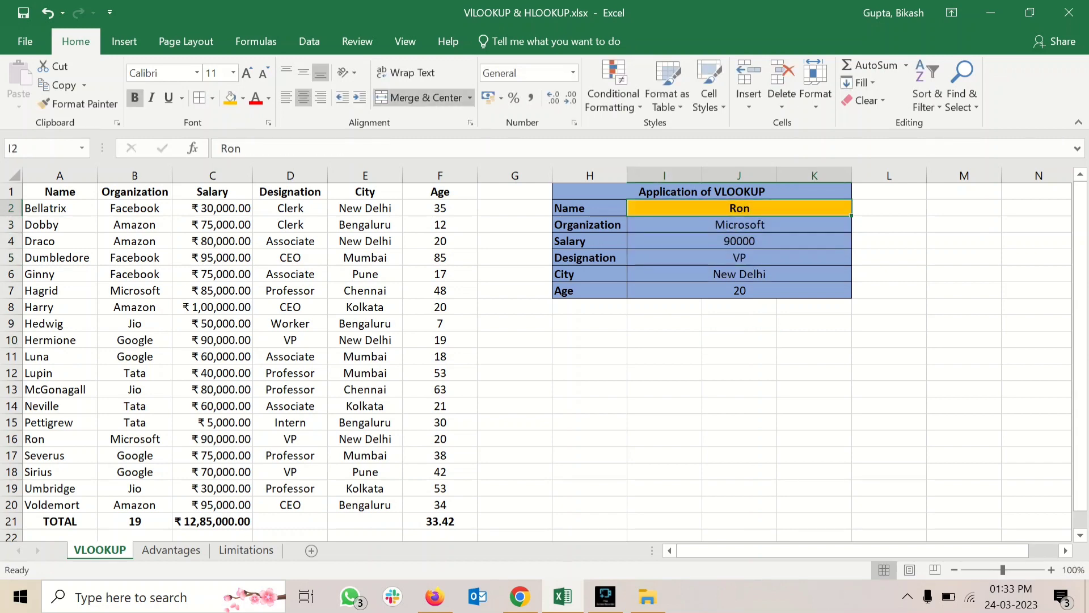
left_click(135, 439)
left_click(740, 257)
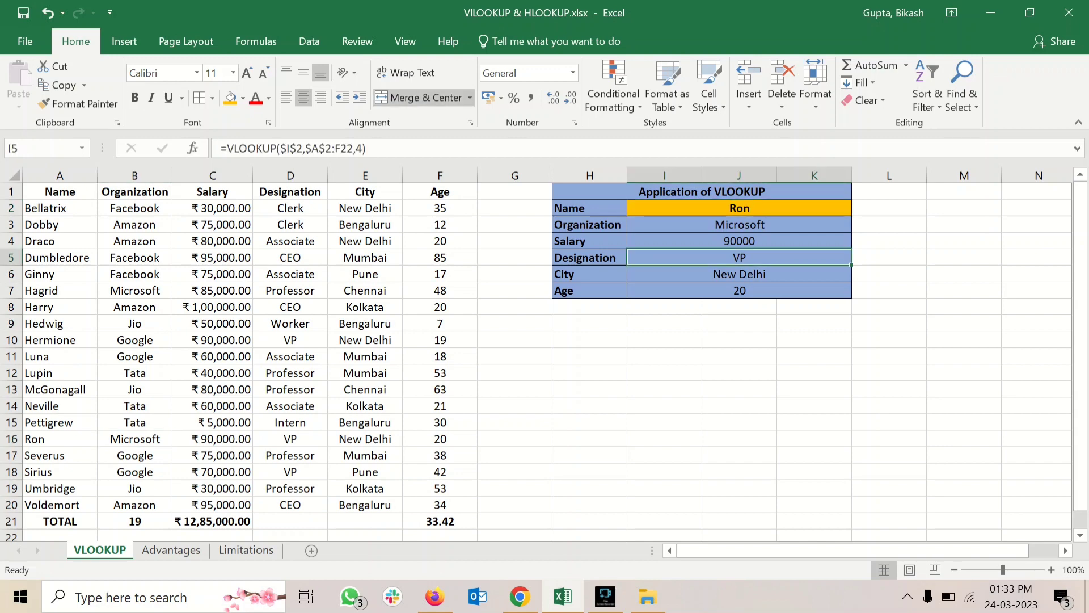
left_click(212, 439)
left_click(290, 439)
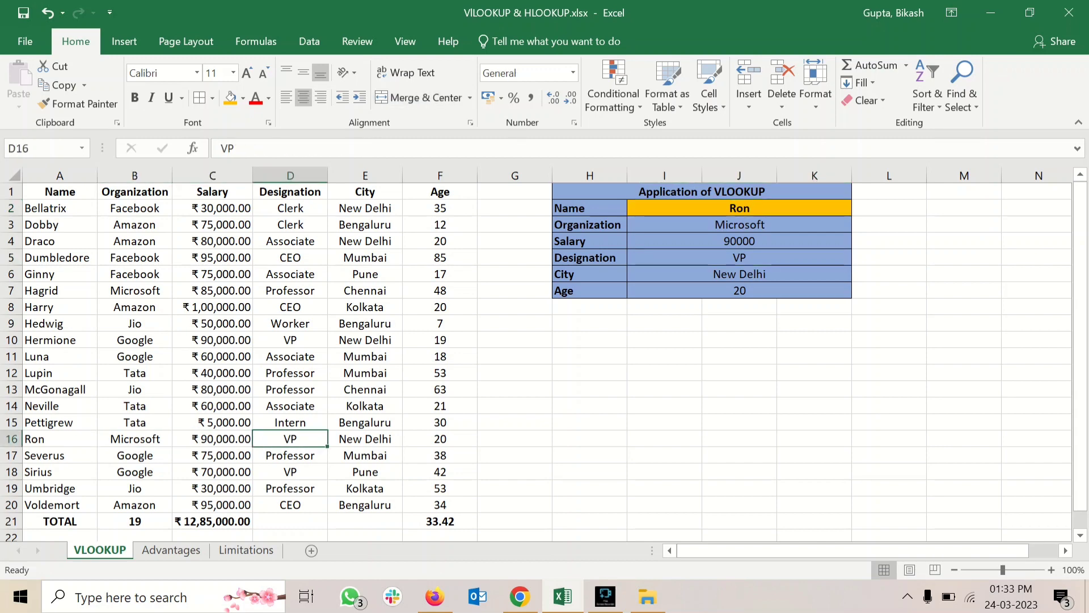
left_click(740, 258)
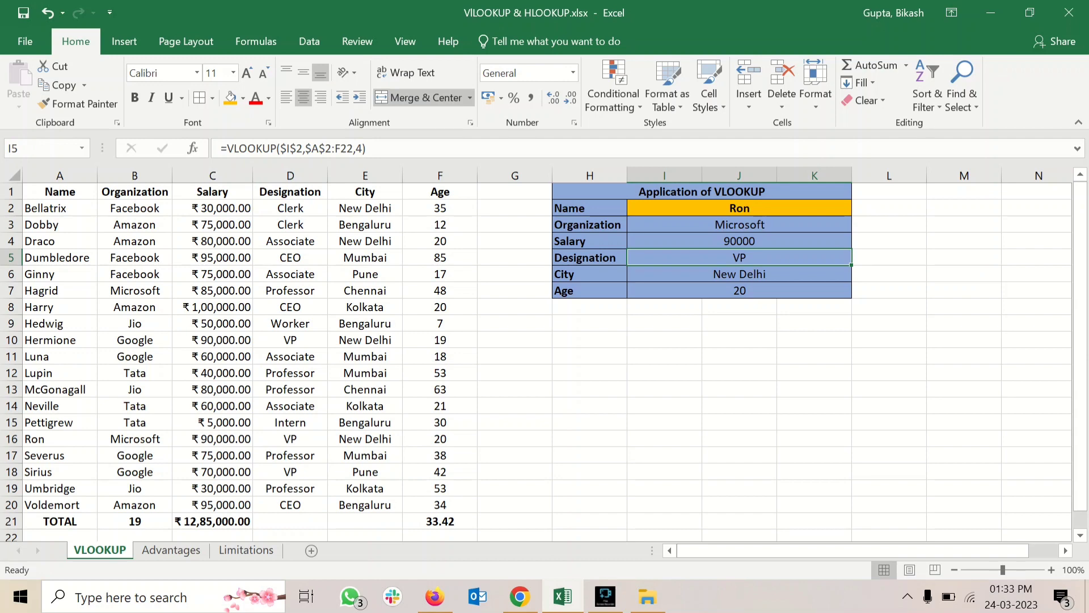
left_click(739, 290)
left_click(739, 208)
left_click(739, 291)
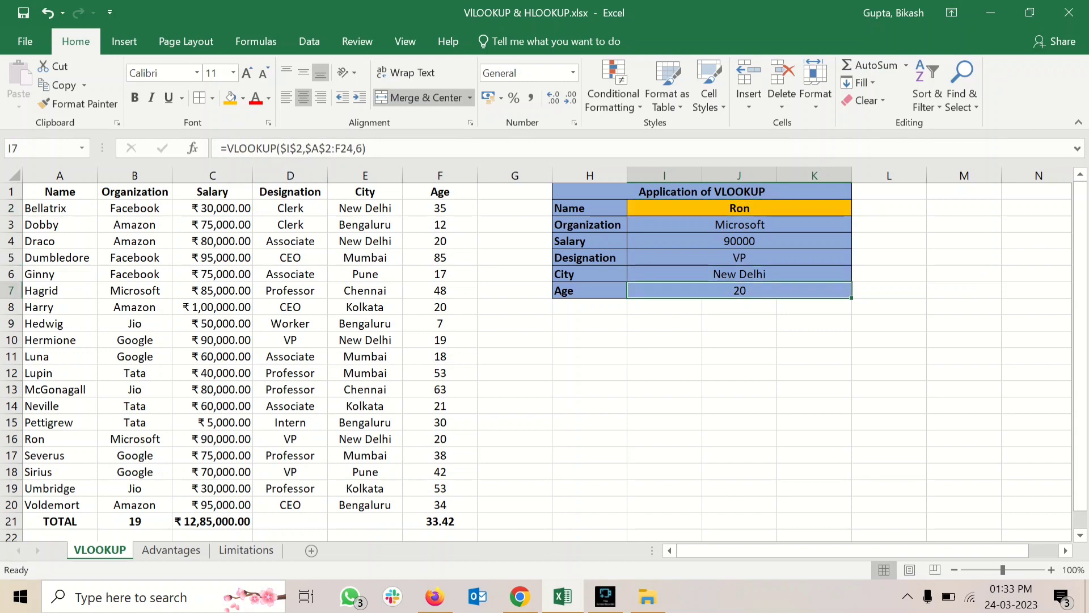
left_click(740, 208)
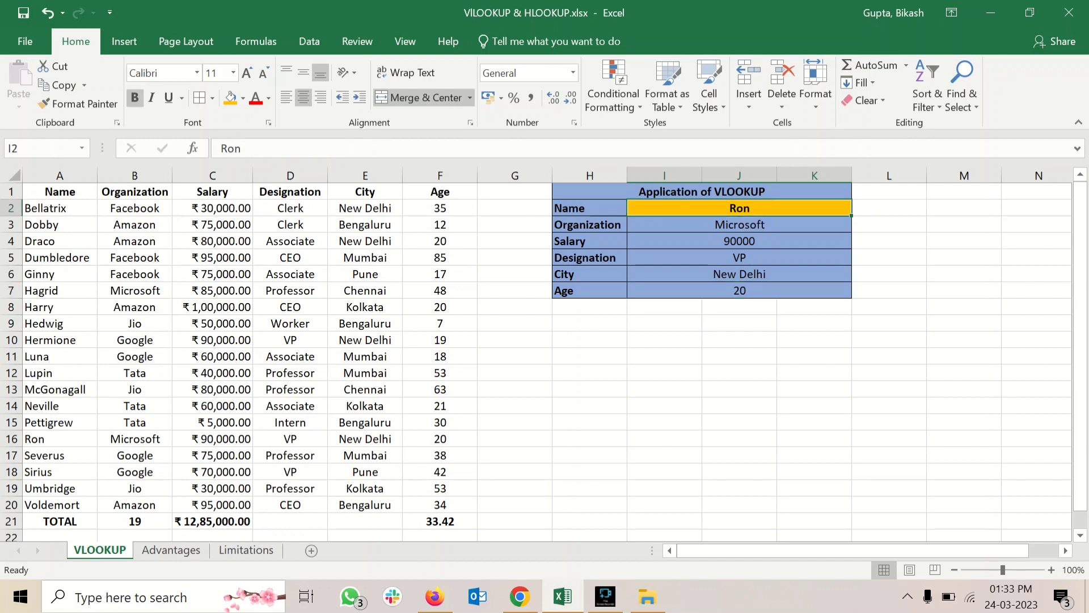
left_click(702, 191)
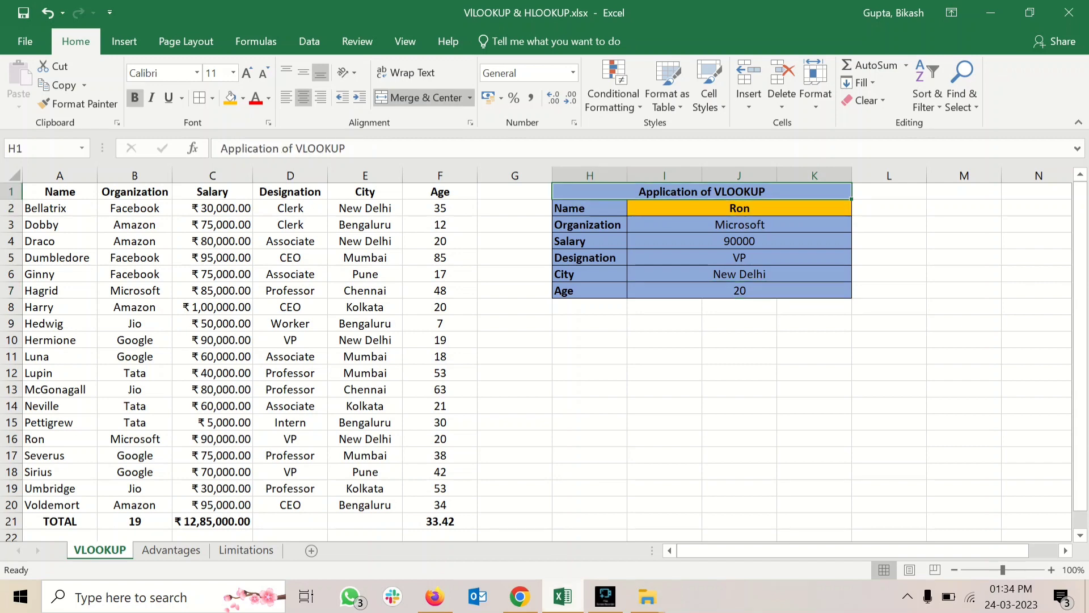
Test the lookup form with the unlisted entry "asd" in cell I2, and undo that entry
left_click(739, 209)
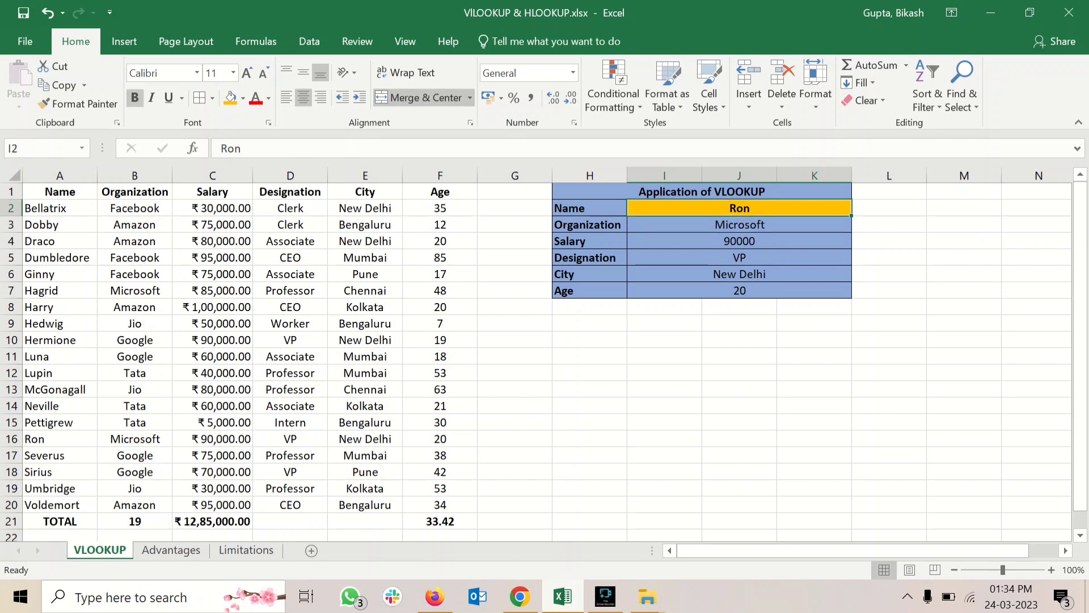
type("asd")
key("Return")
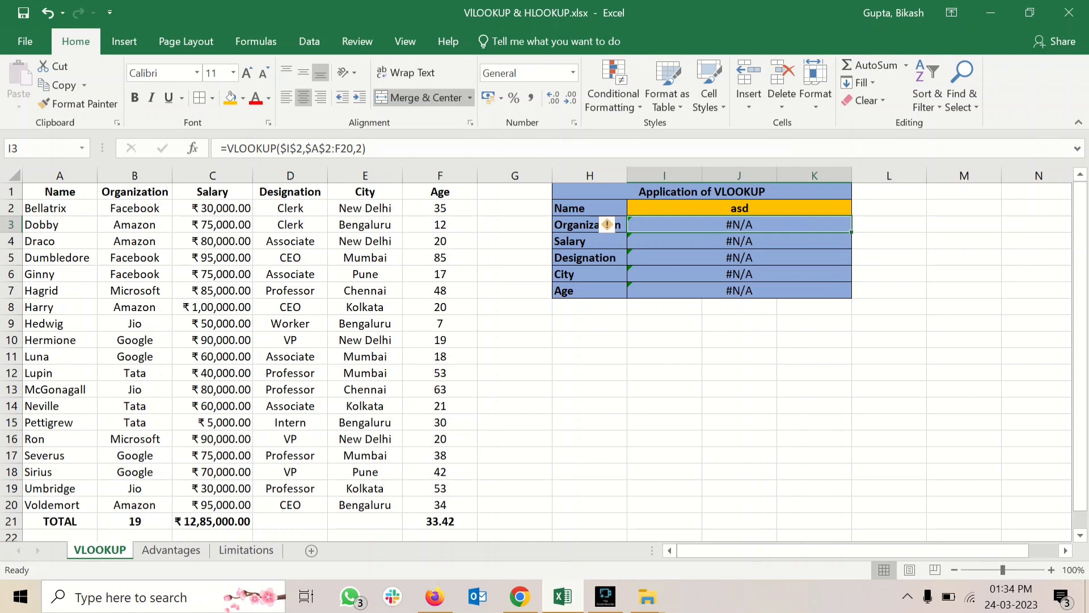
left_click(740, 208)
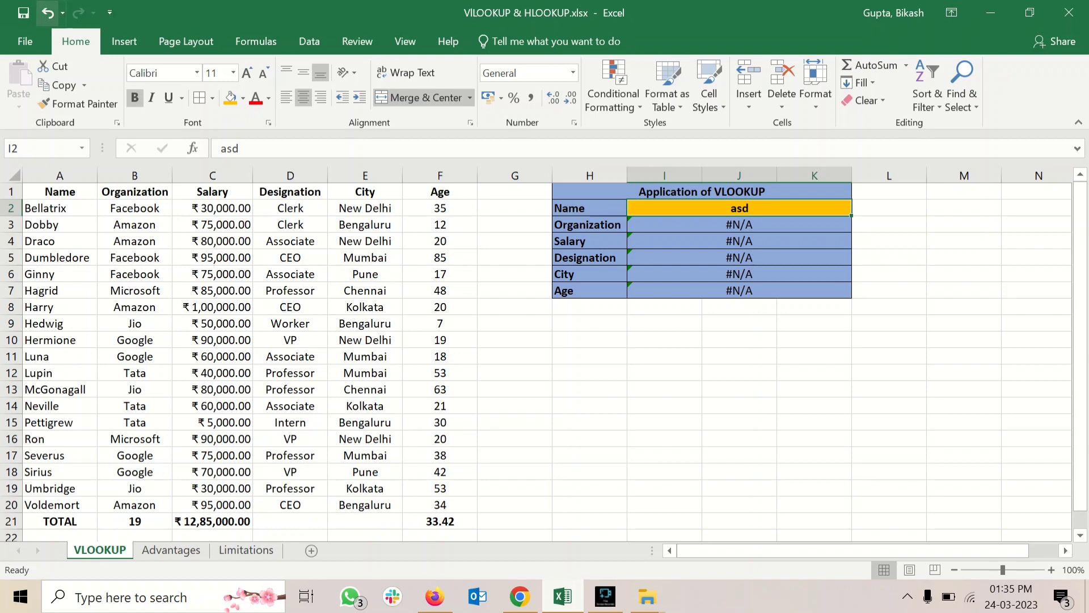
left_click(48, 13)
left_click(814, 389)
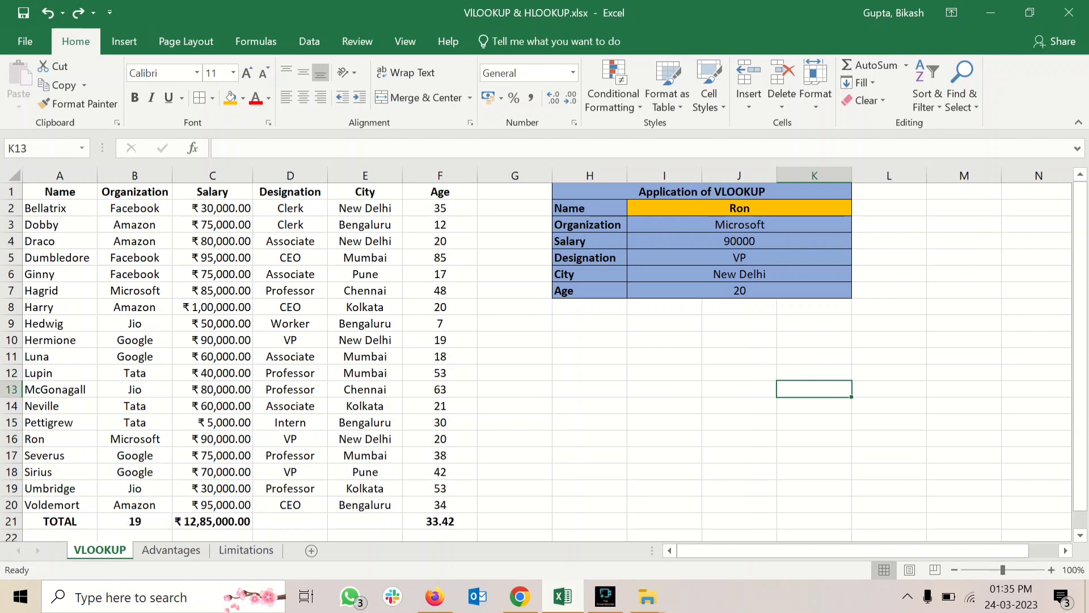
Define the employee names in A2:A20 as a named range called Names
left_click(740, 208)
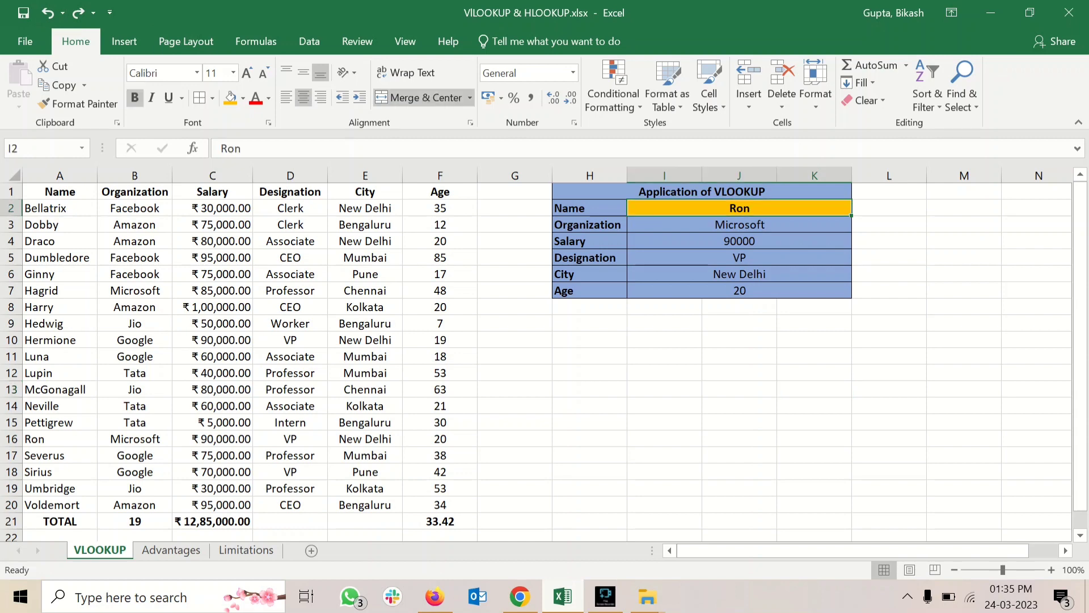
left_click(740, 241)
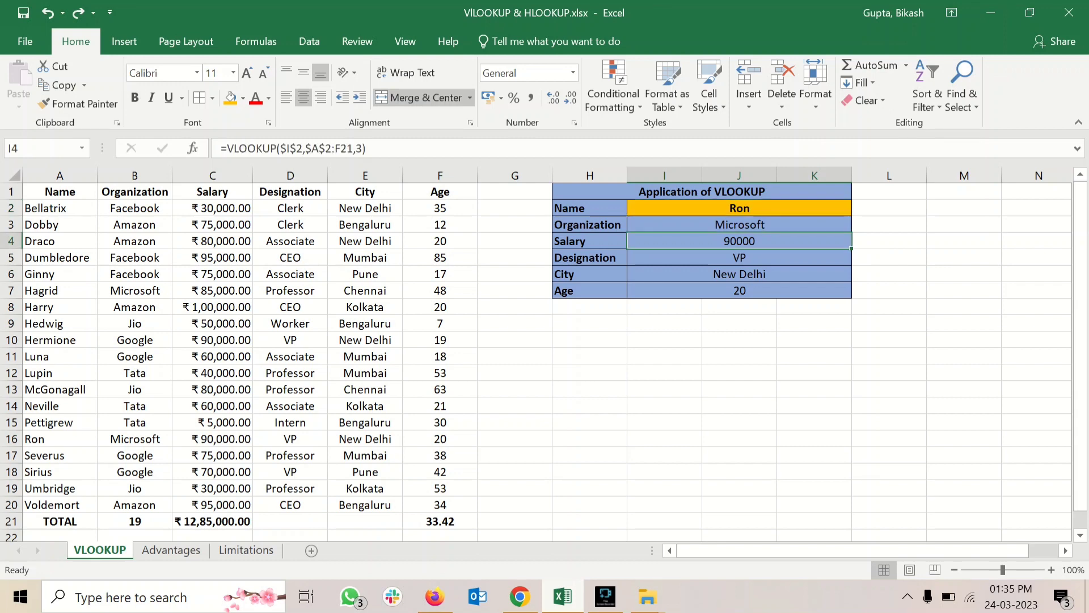
left_click_drag(60, 208, 60, 505)
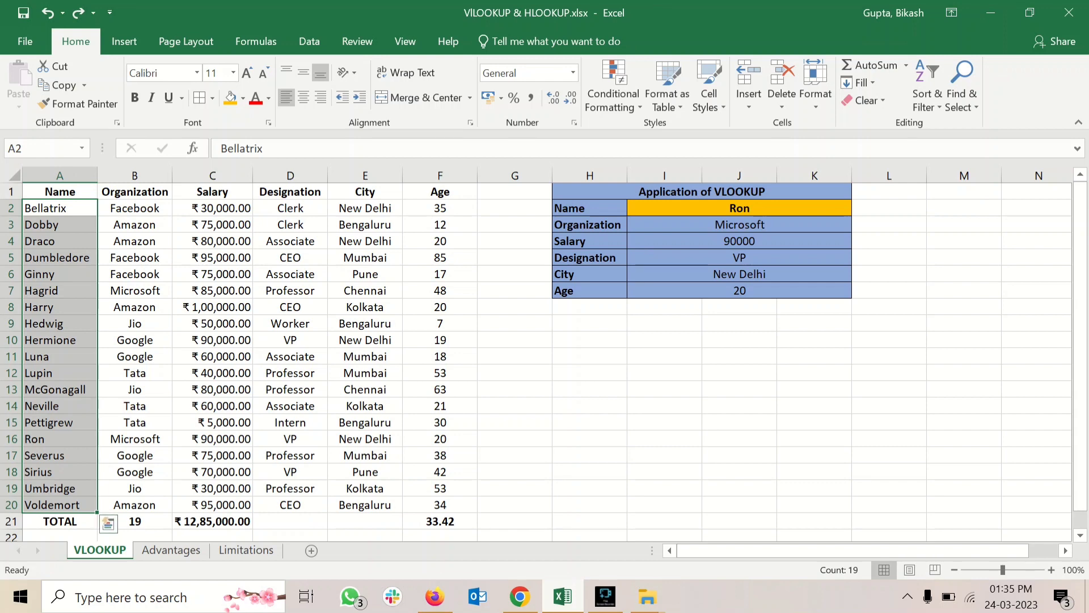
left_click(39, 148)
type("Names")
key("Return")
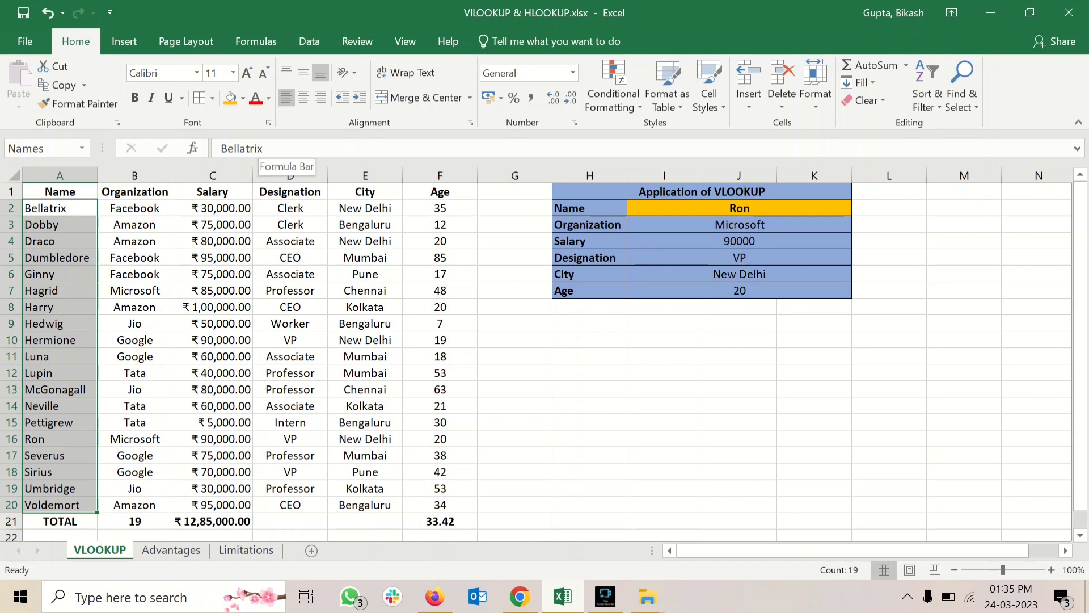
Reselect A2:A20 to check the range name assigned to the employee names
left_click(135, 340)
left_click(59, 208)
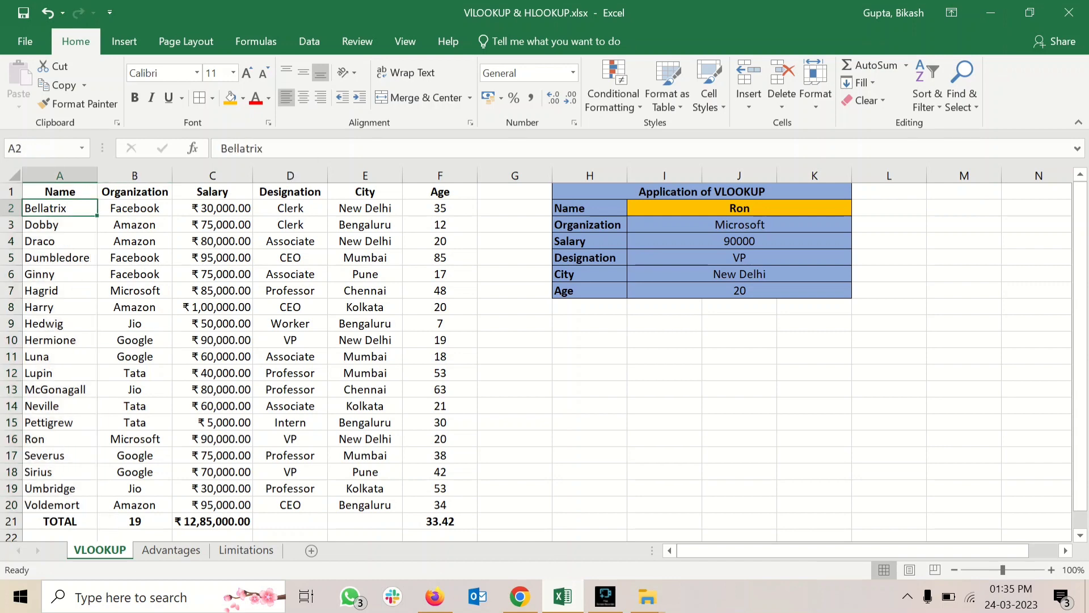
left_click_drag(60, 209, 60, 504)
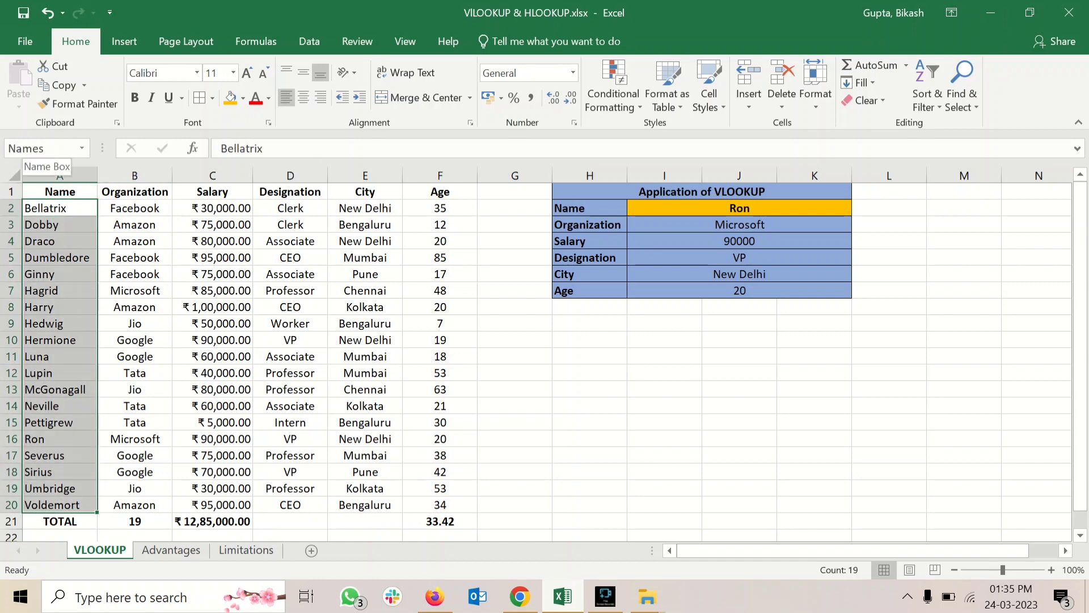
left_click(27, 148)
left_click(692, 257)
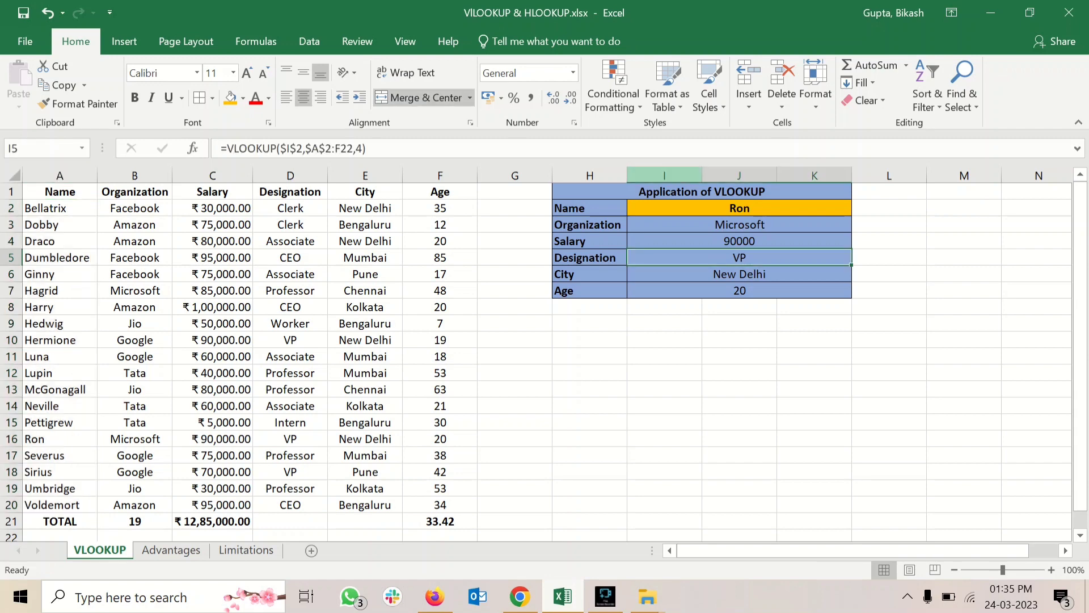
Start a data validation rule for the lookup name cell I2 that allows a List
left_click(692, 208)
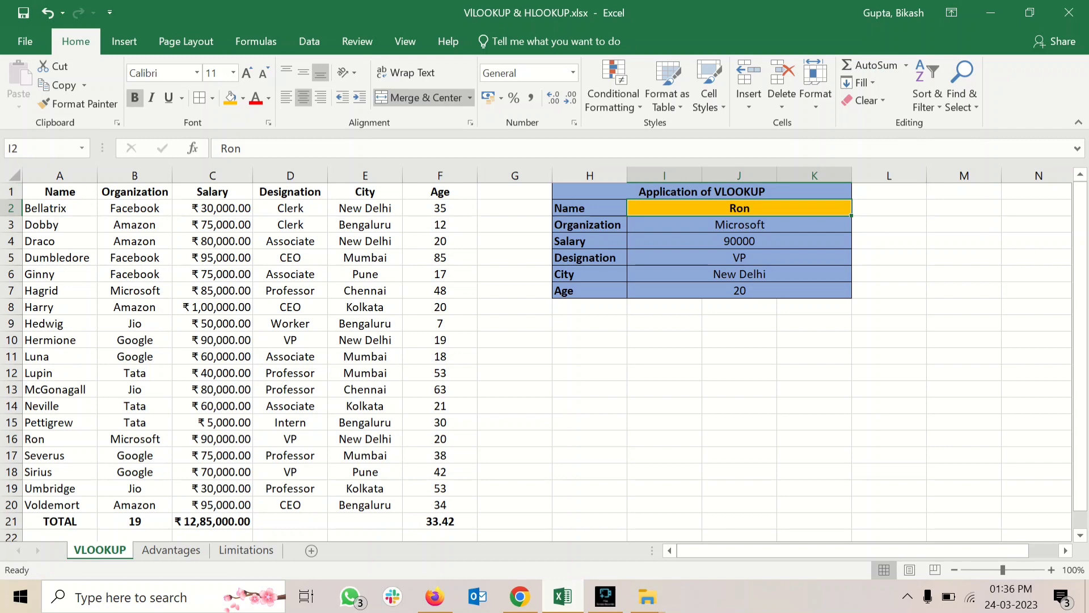
left_click(310, 41)
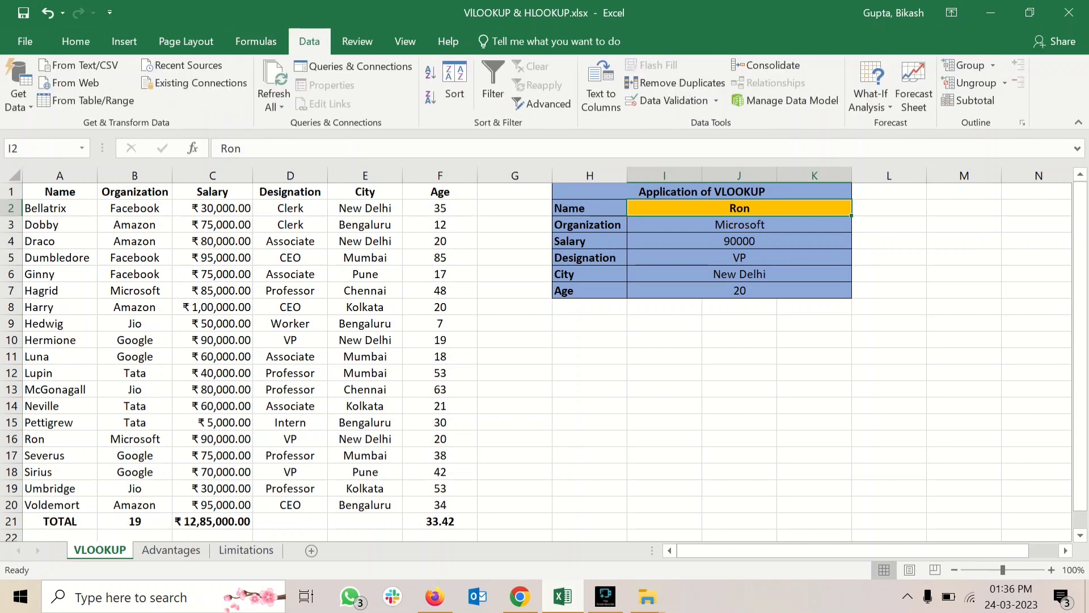
left_click(716, 100)
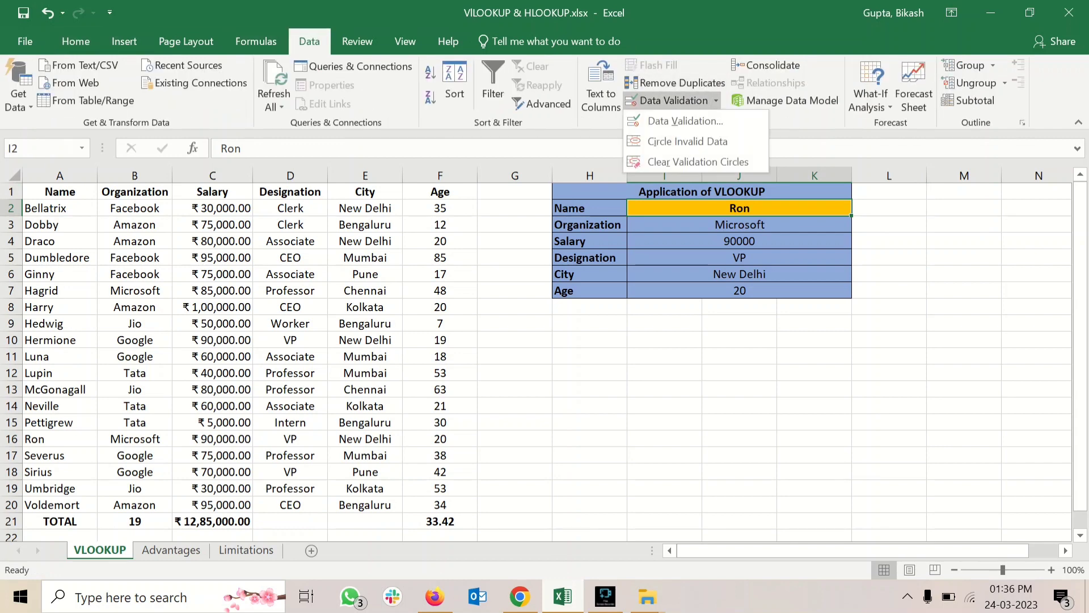
left_click(686, 121)
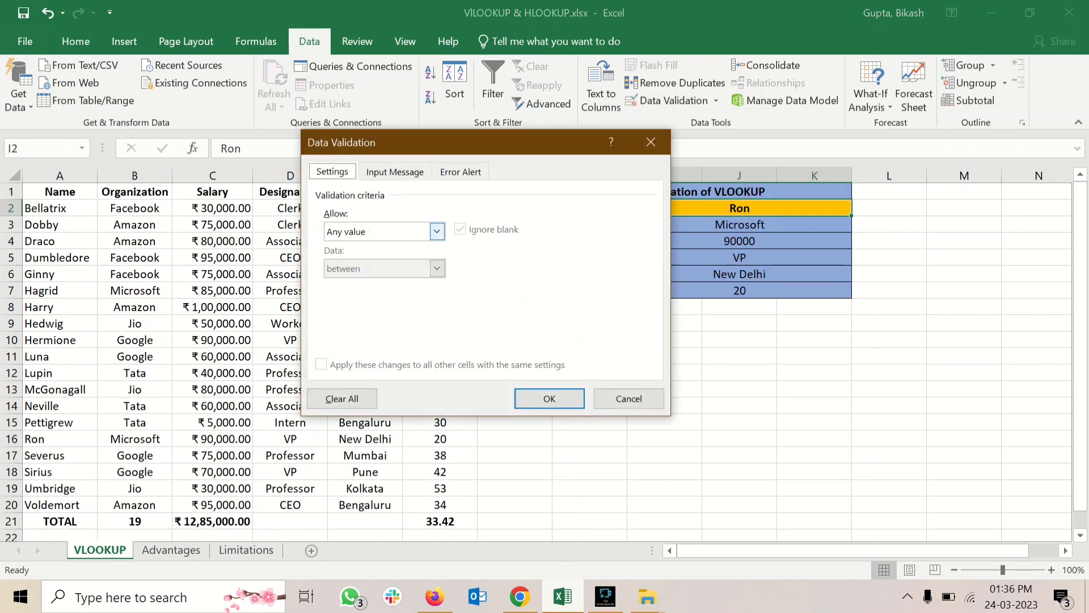
left_click(437, 231)
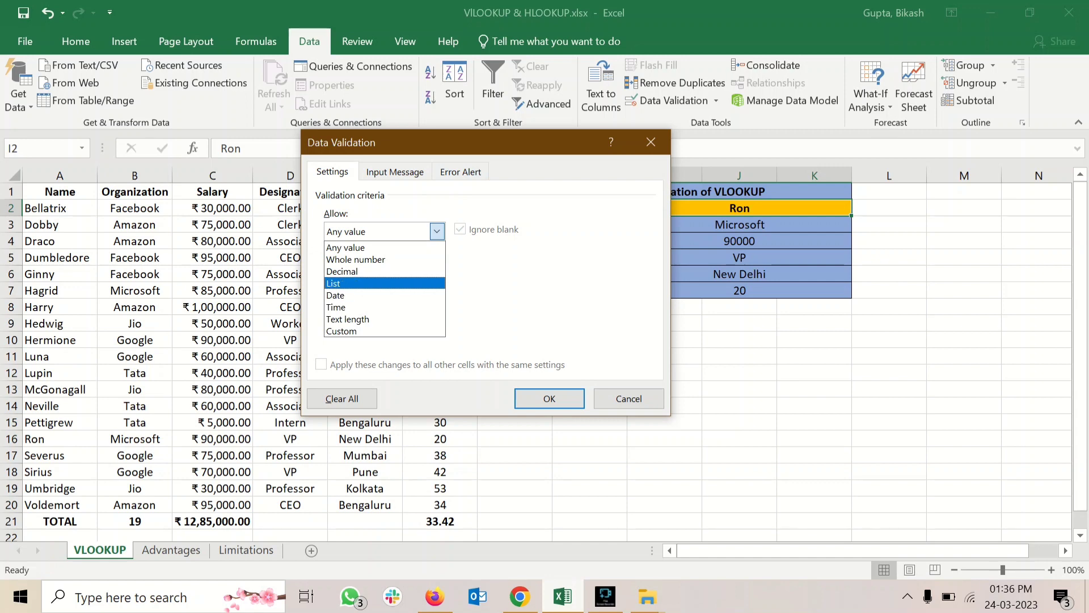
left_click(363, 283)
left_click(552, 305)
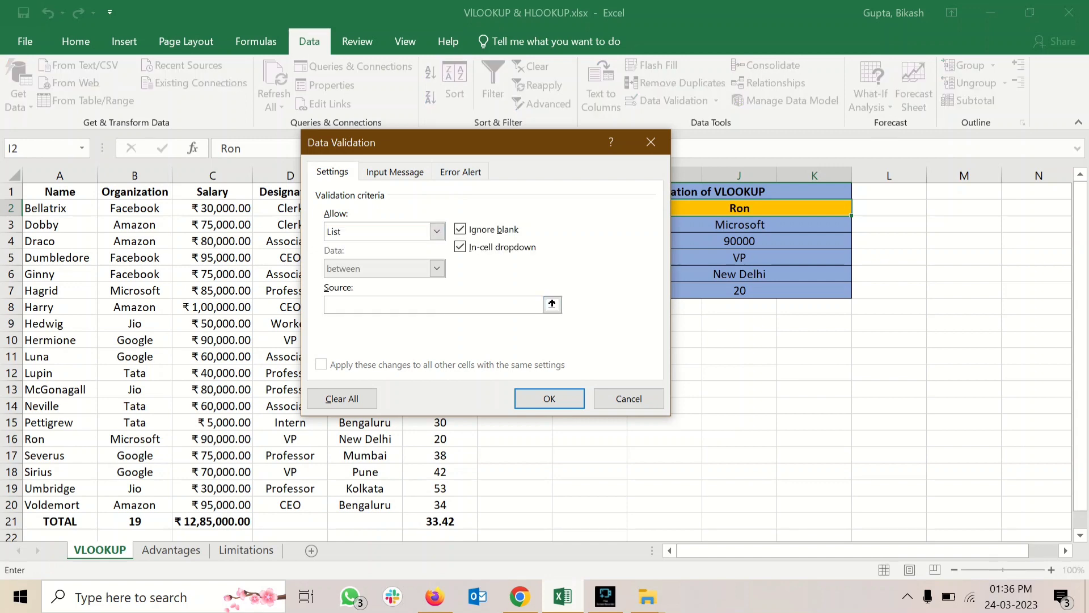
type("Names")
left_click(60, 209)
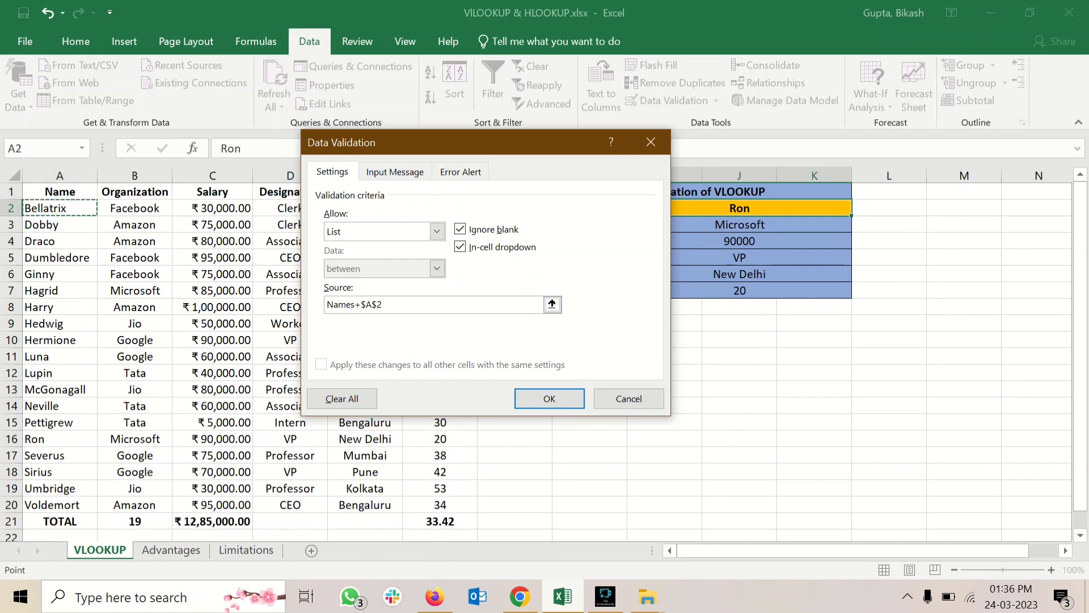
left_click_drag(60, 209, 60, 504)
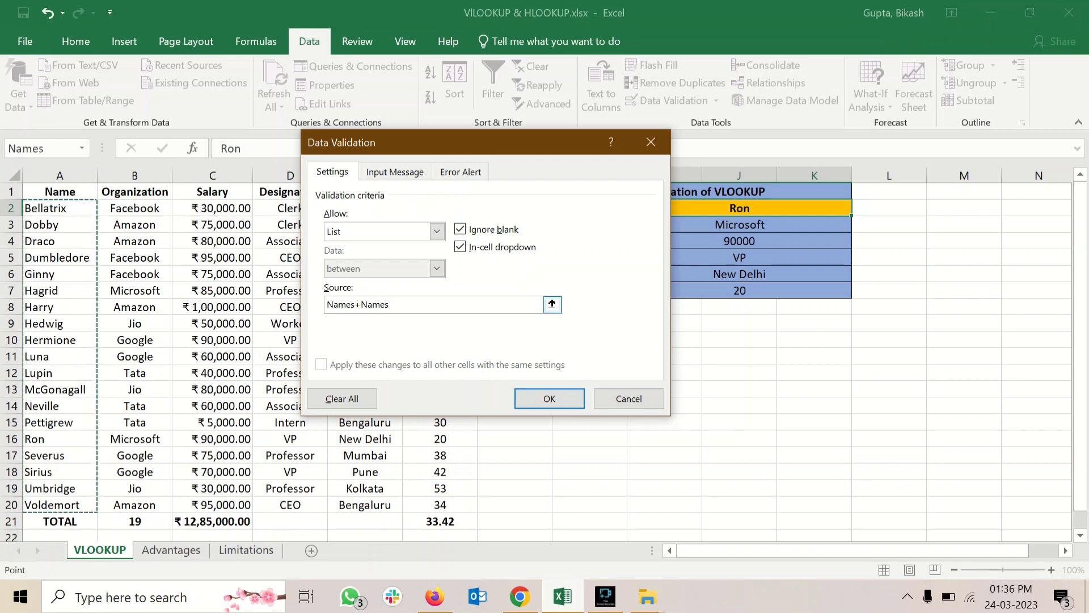
key("BackSpace")
key("BackSpace")
key("BackSpace")
key("BackSpace")
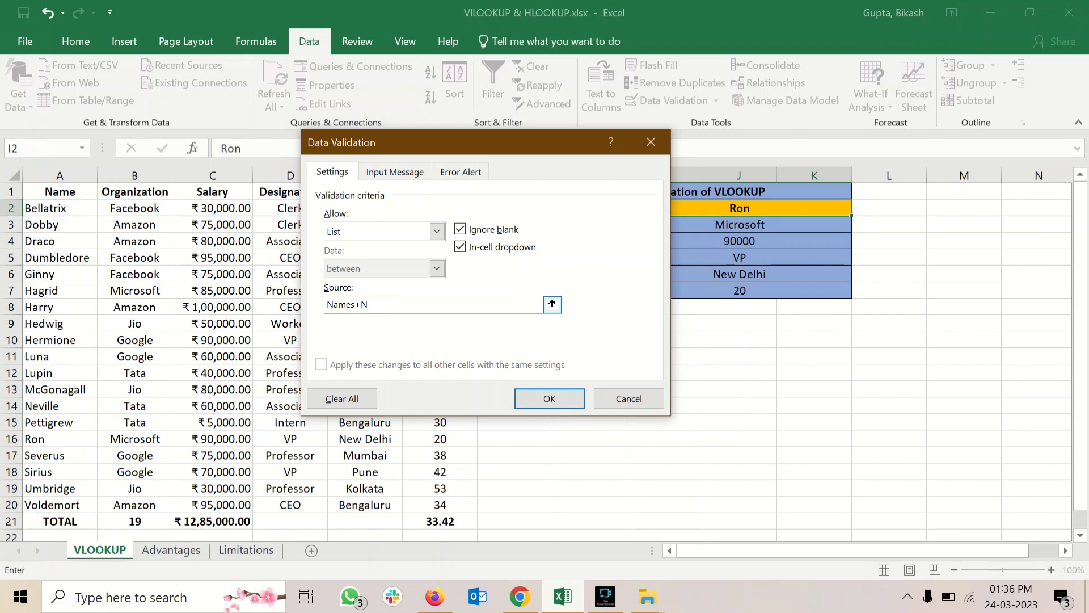
key("BackSpace")
key("BackSpace")
key("BackSpace")
key("BackSpace")
key("BackSpace")
key("BackSpace")
key("BackSpace")
Set the validation list's source to =Names by picking A2:A20, and apply the rule to cell I2
left_click(552, 305)
left_click(59, 208)
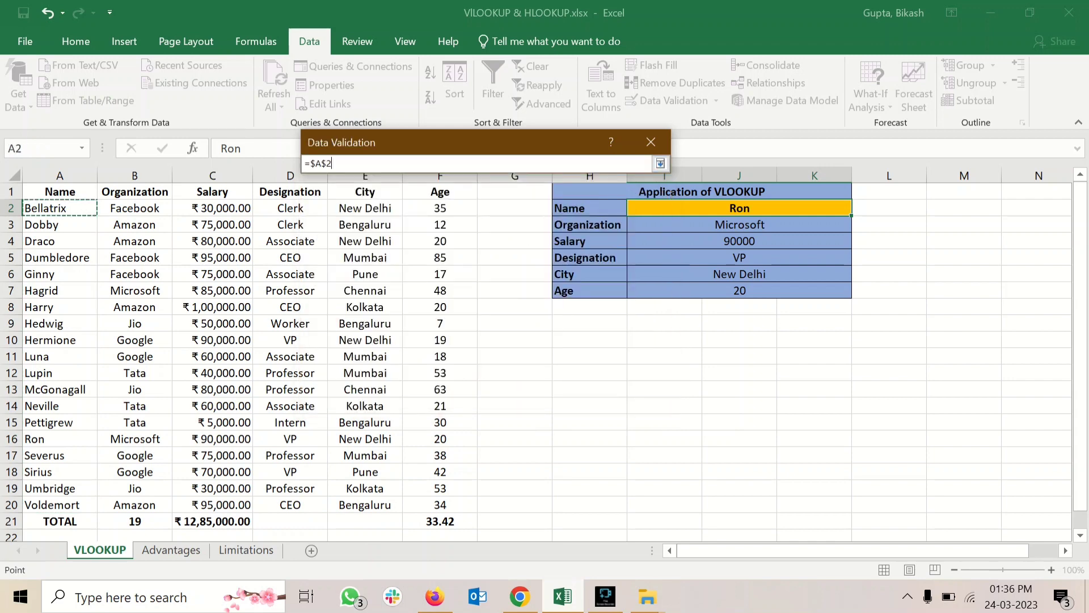
left_click_drag(59, 208, 59, 505)
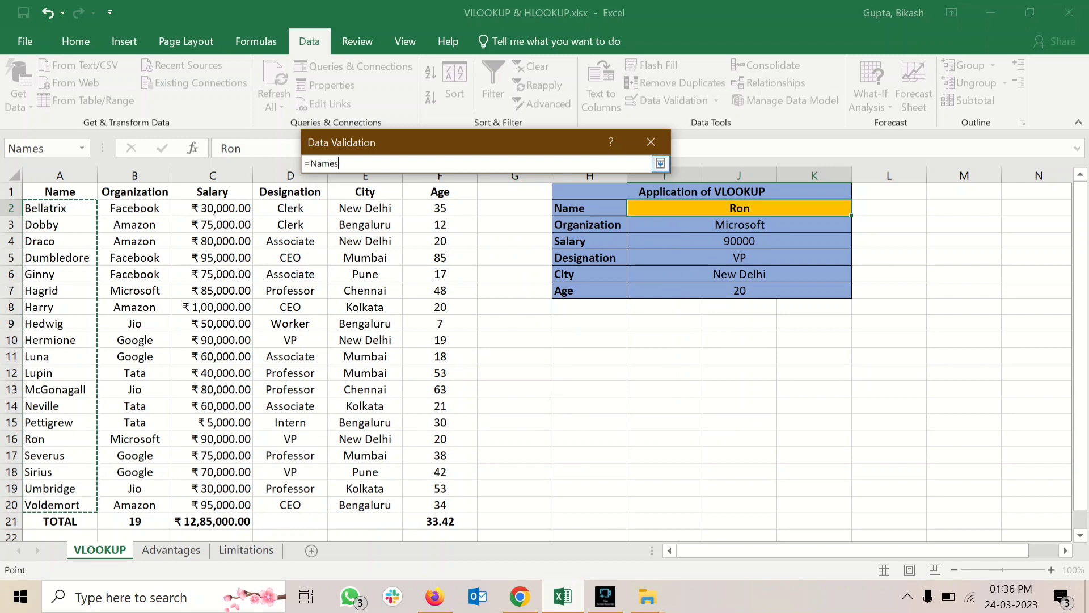
left_click(660, 164)
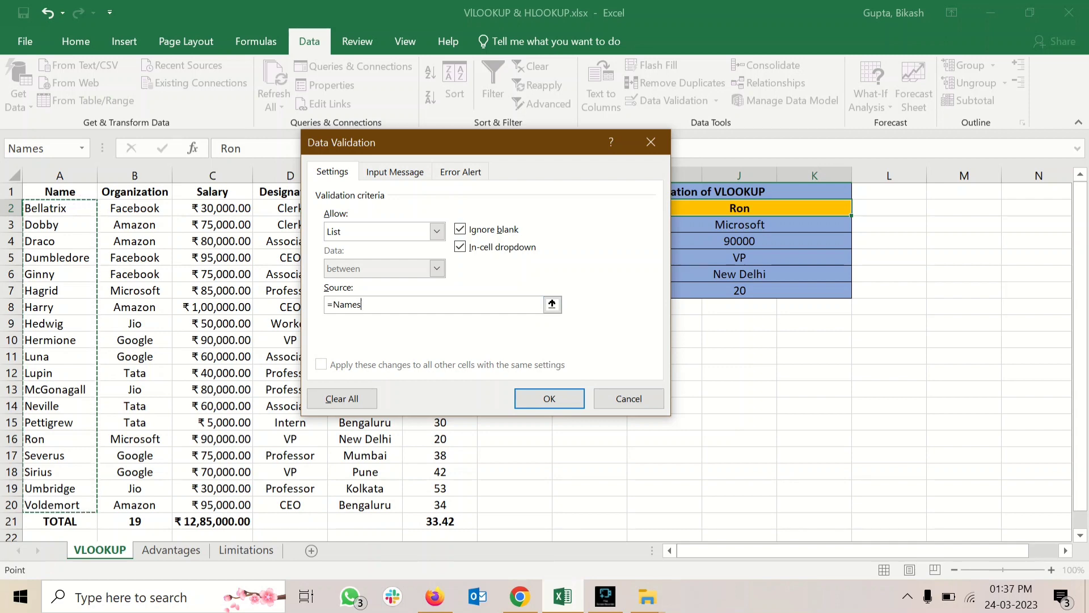
left_click(454, 305)
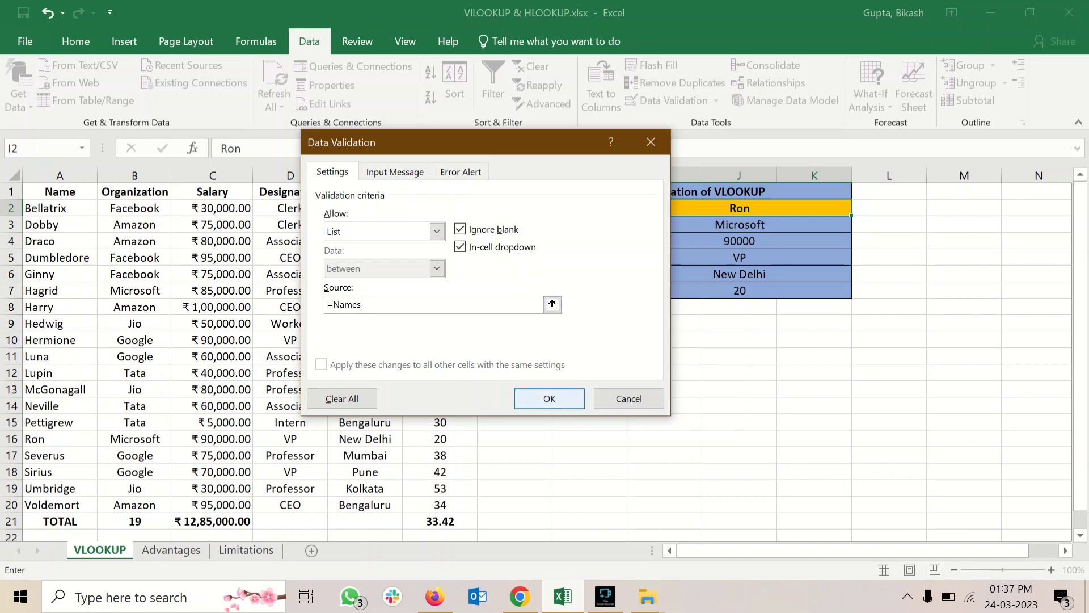
left_click(550, 398)
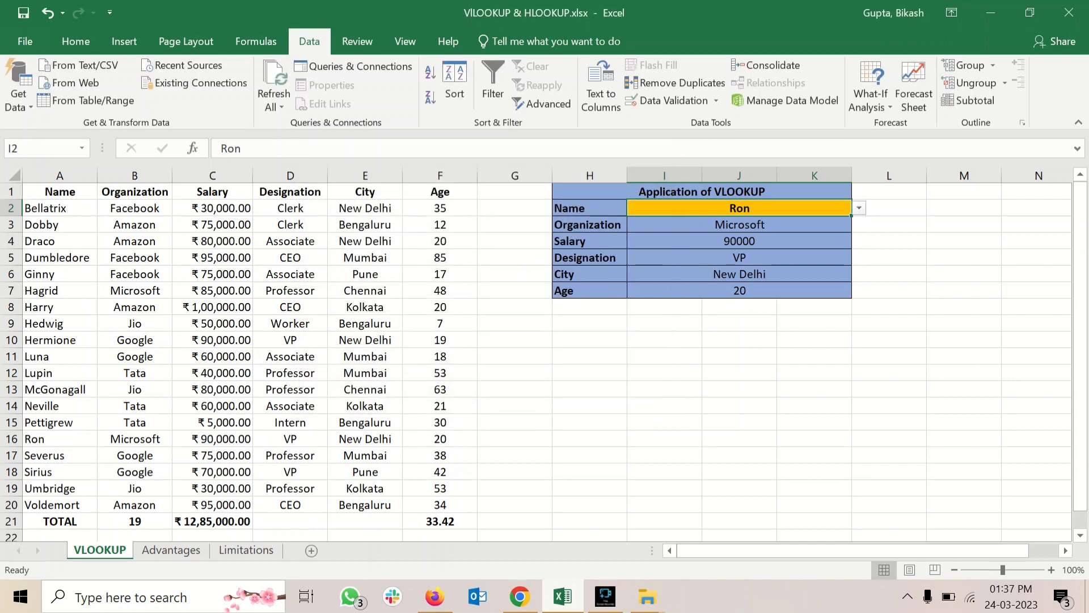
Choose Draco from the drop-down list in the lookup form's Name cell I2
left_click(860, 209)
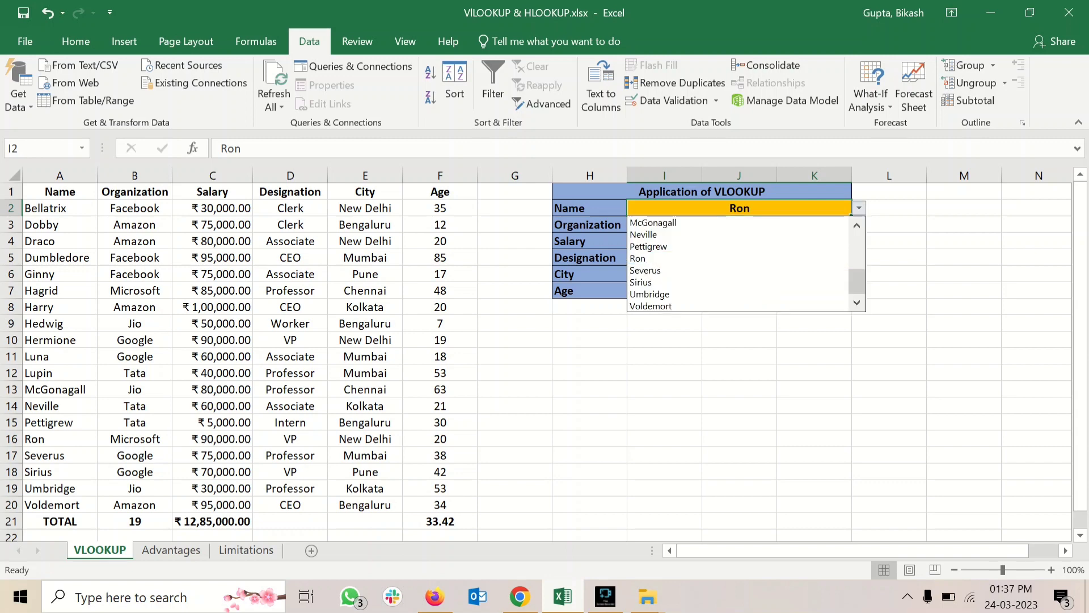
key("Escape")
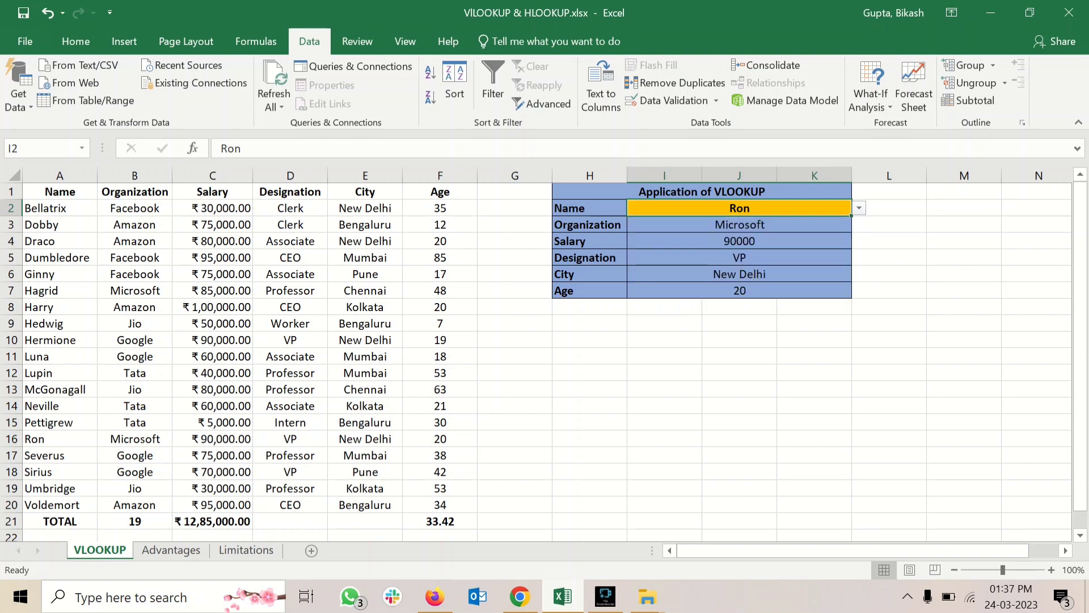
left_click(860, 208)
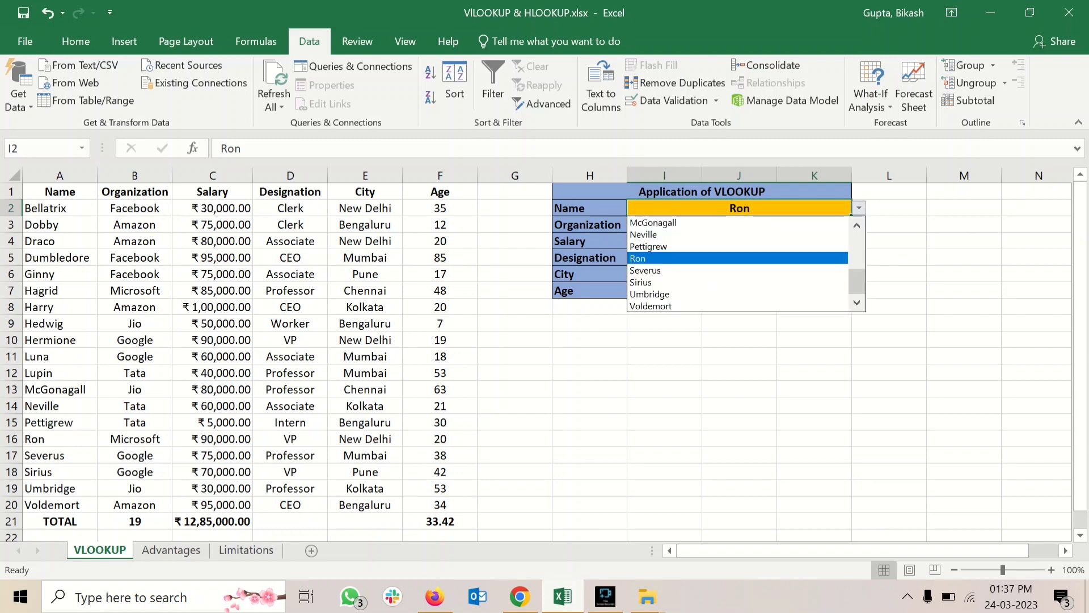
left_click_drag(858, 280, 857, 245)
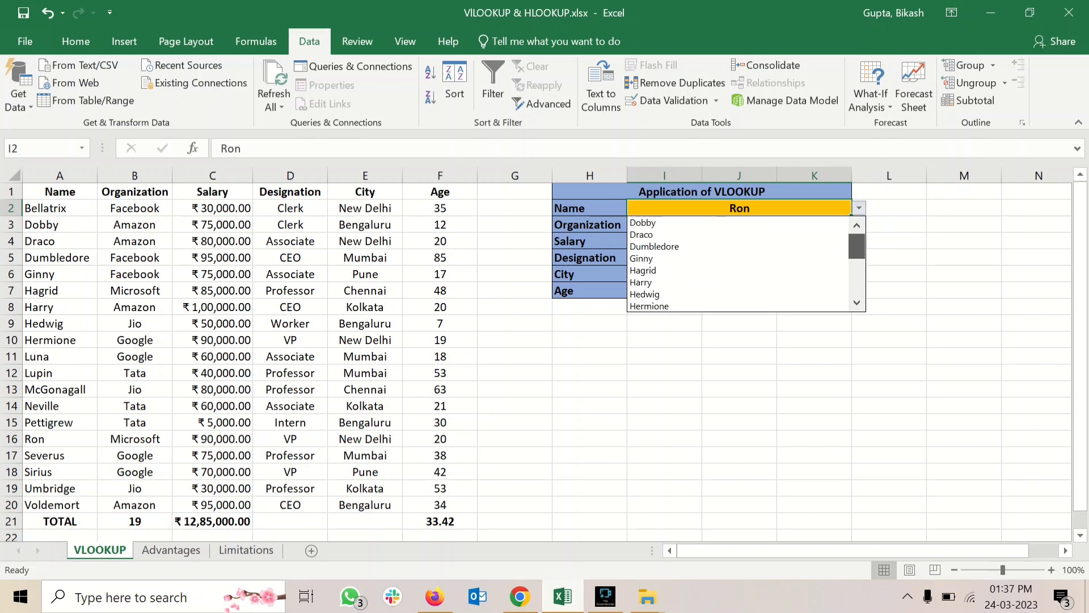
key("Escape")
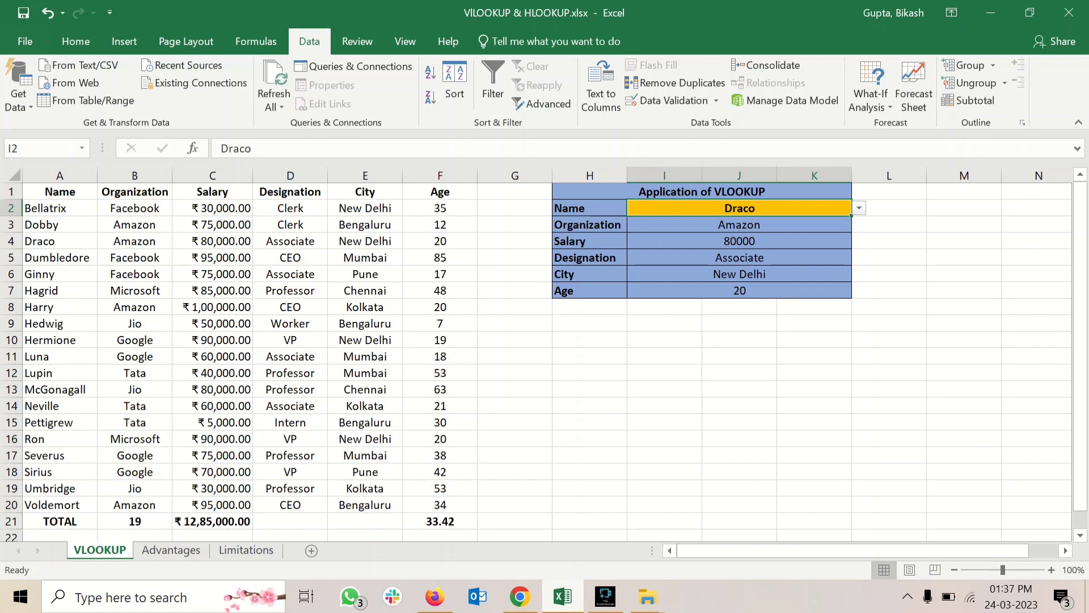
Compare the lookup form's returned details with Draco's organization, salary and designation in row 4 of the employee table
left_click(134, 242)
left_click(212, 241)
left_click(290, 241)
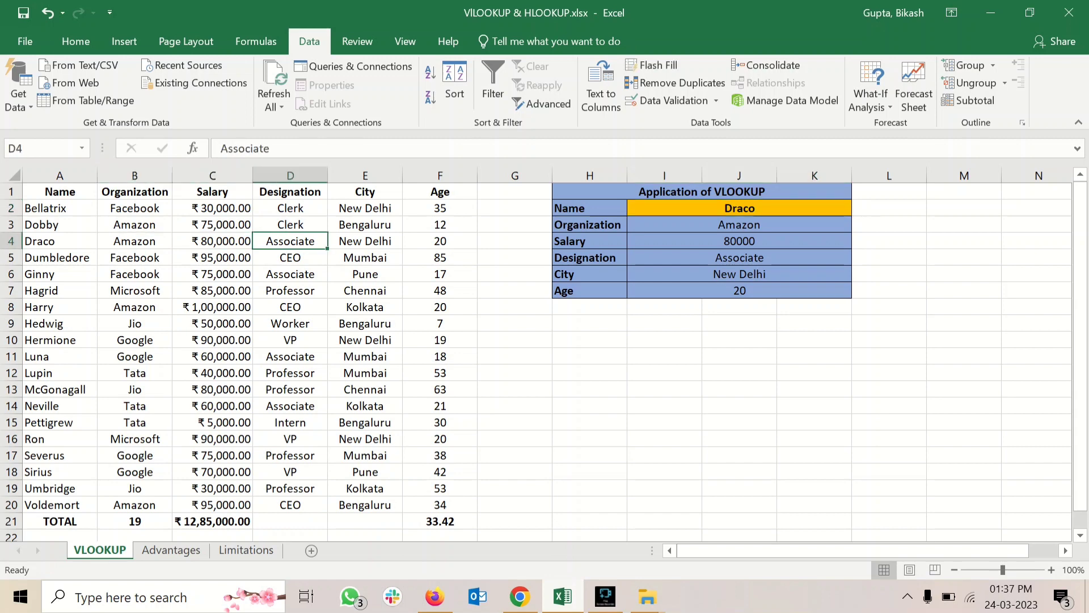
left_click(890, 208)
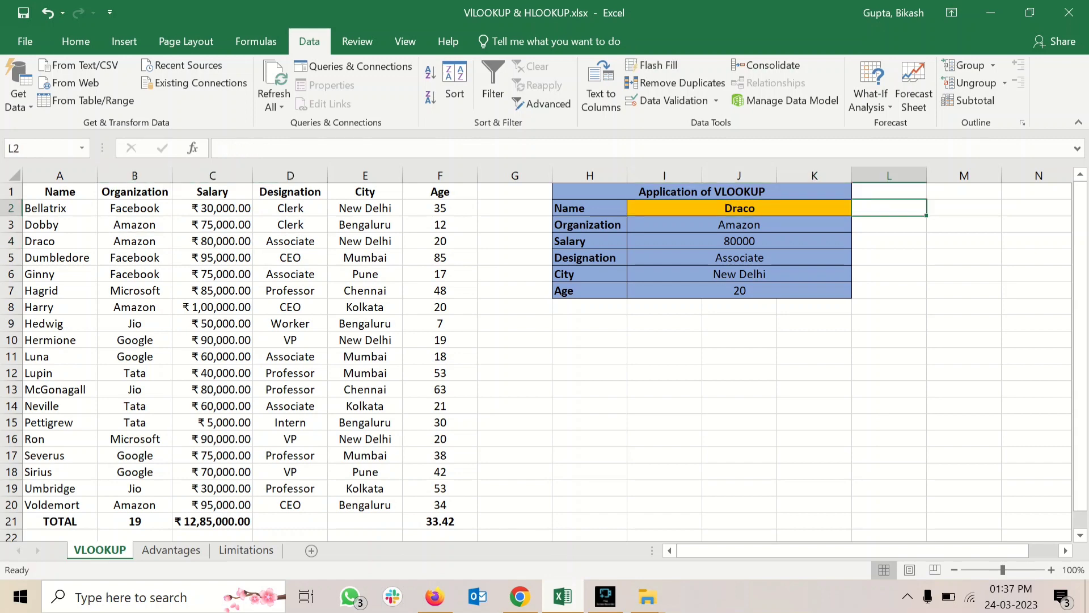
Choose Dobby from the drop-down list in the lookup form's Name cell I2
left_click(739, 208)
left_click(859, 209)
left_click(739, 235)
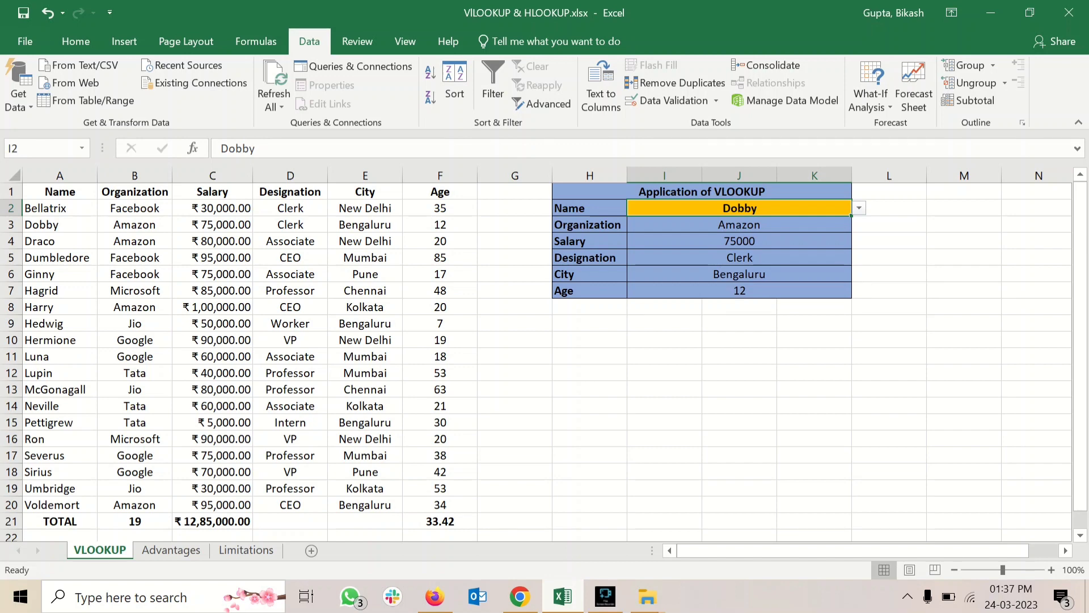
left_click(739, 323)
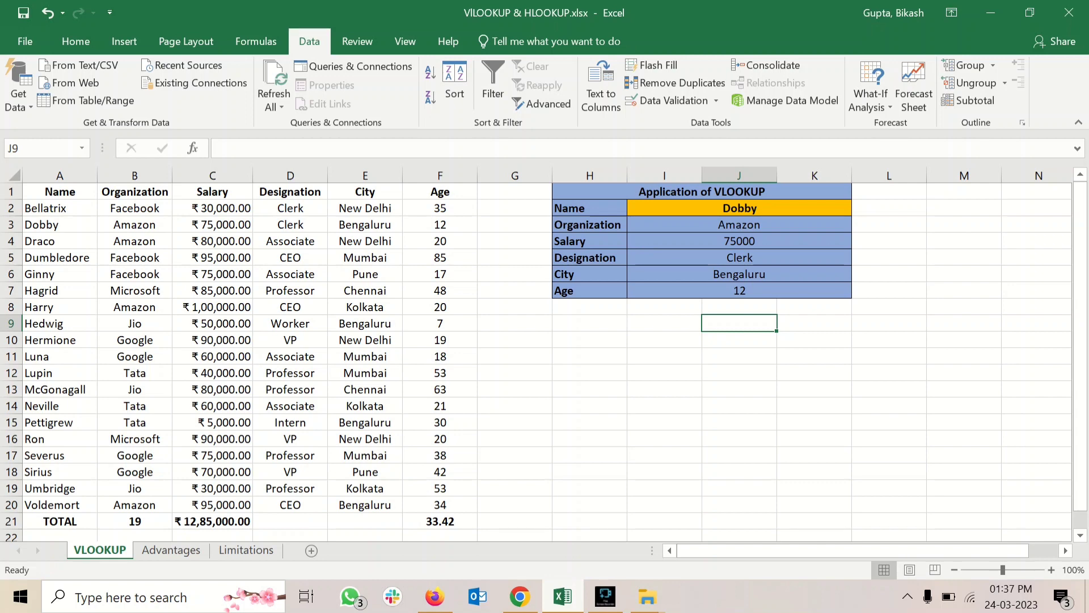
Define the organization entries in B2:B20 as a named range called Organization
left_click(135, 209)
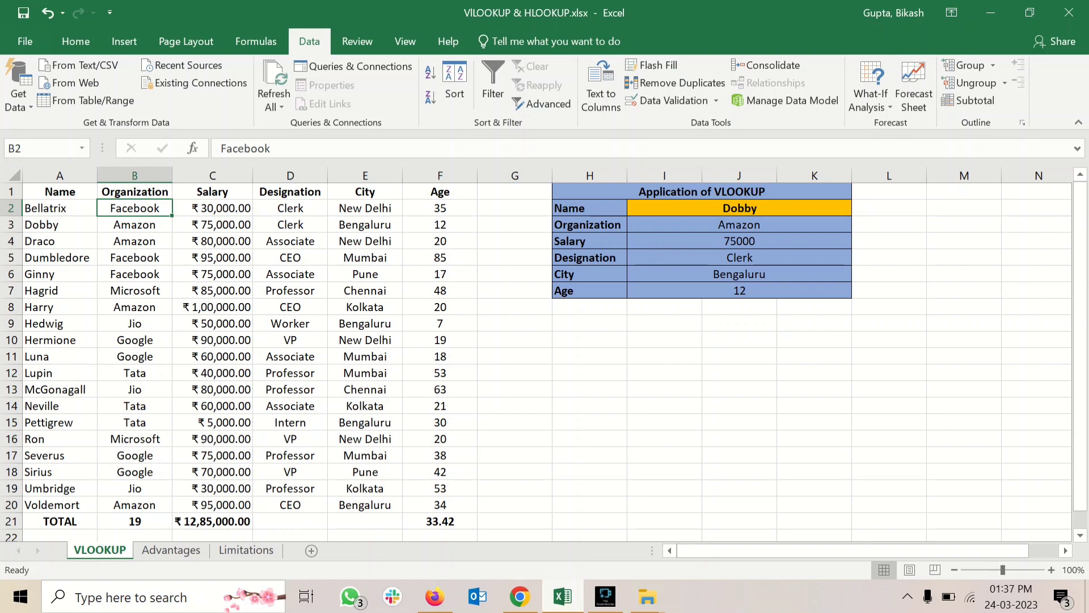
left_click_drag(135, 208, 134, 505)
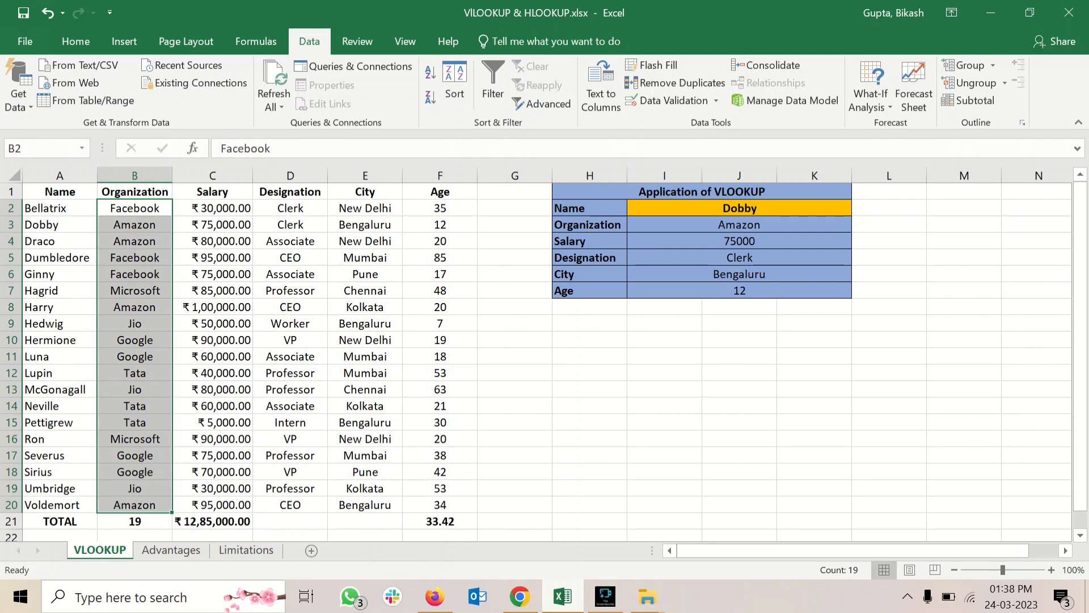
left_click(41, 148)
type("Organization")
key("Return")
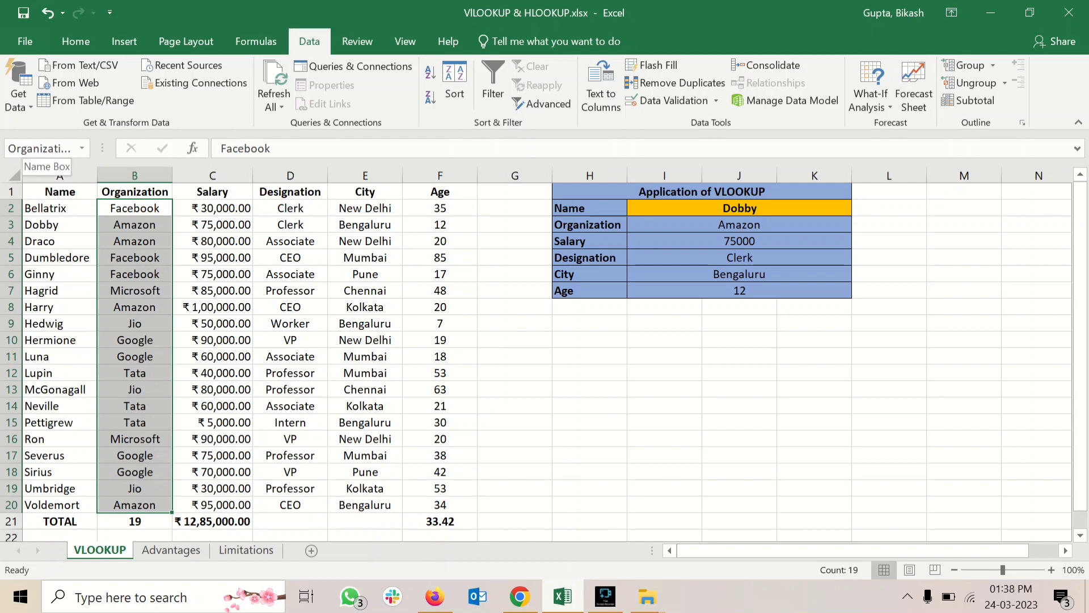
left_click(212, 209)
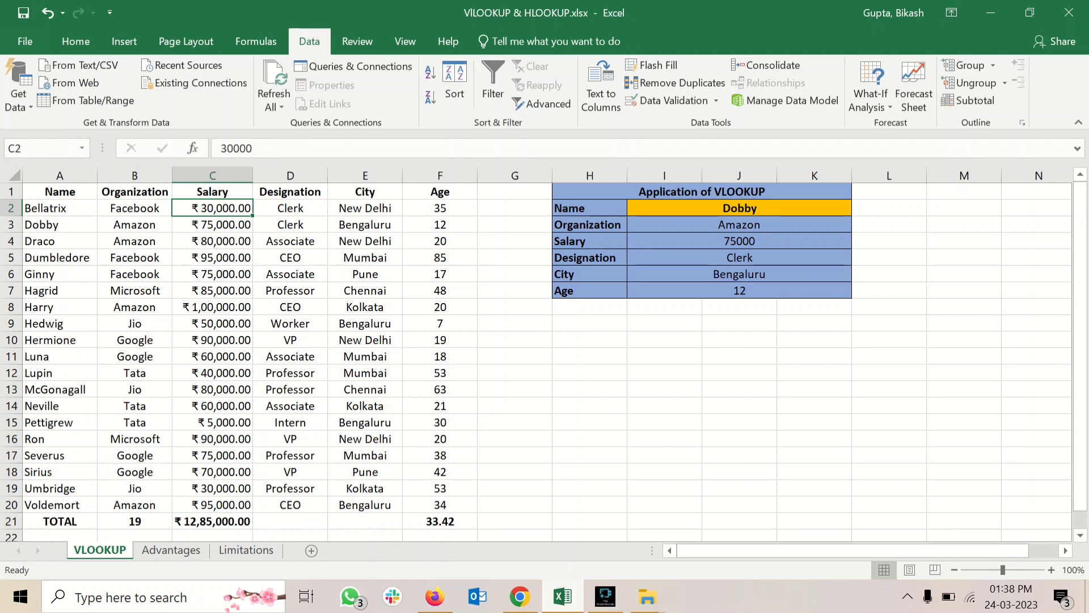
left_click(134, 208)
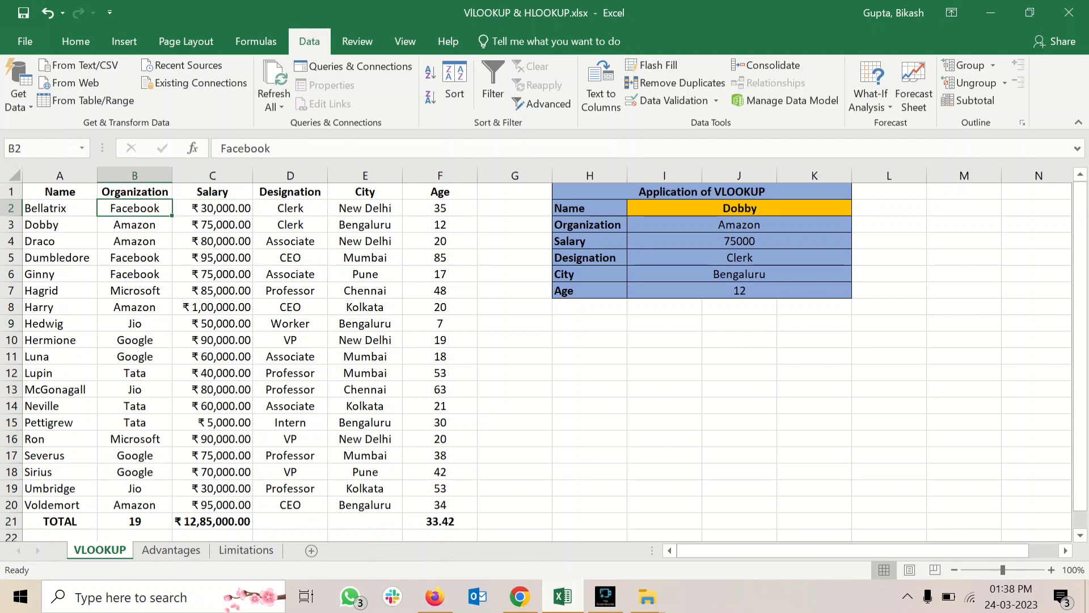
left_click(441, 456)
Create a named range for the salary column C1:C20 from the heading in its top row
left_click(212, 209)
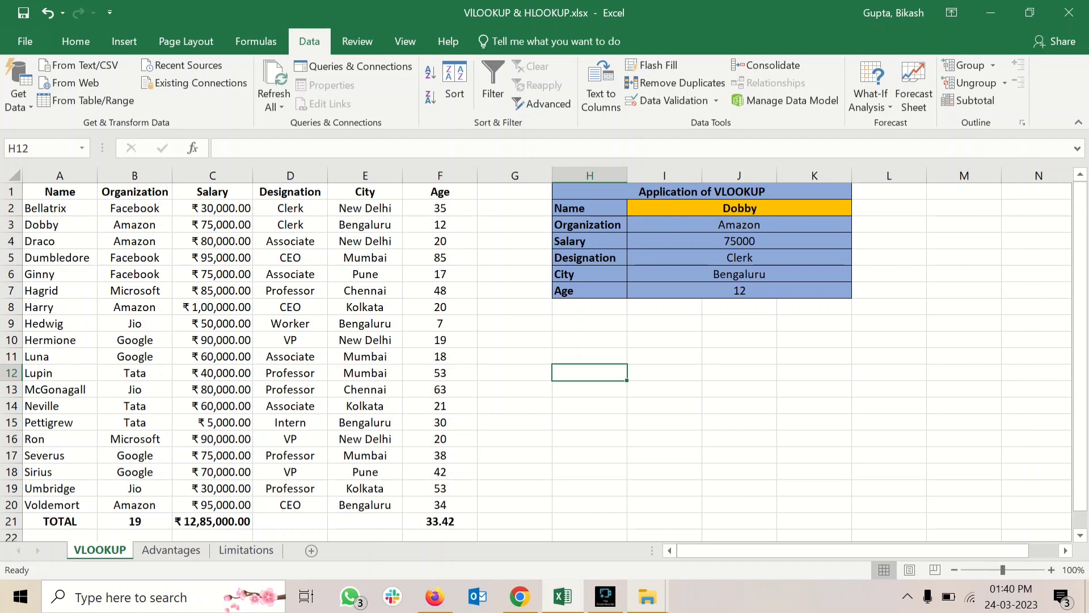
left_click(212, 191)
left_click_drag(213, 192, 213, 504)
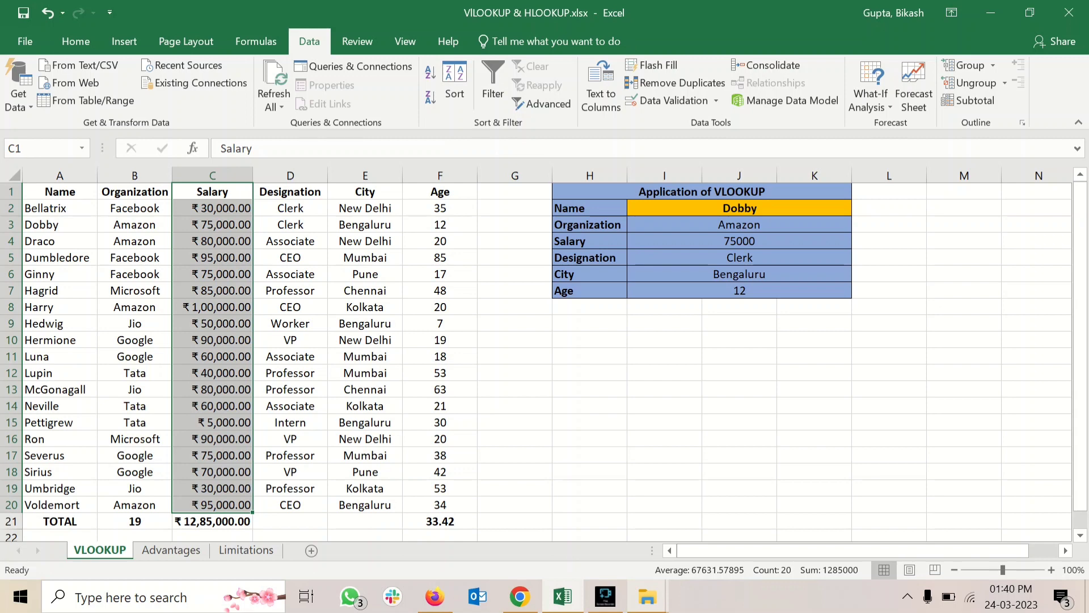
key("ctrl+shift+F3")
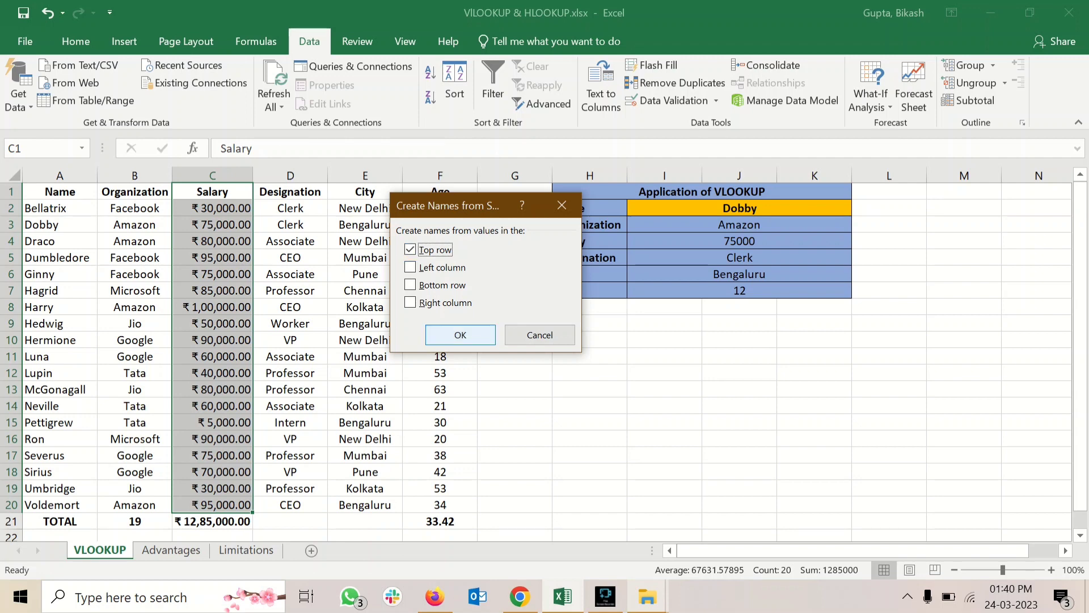
left_click(461, 334)
left_click(441, 323)
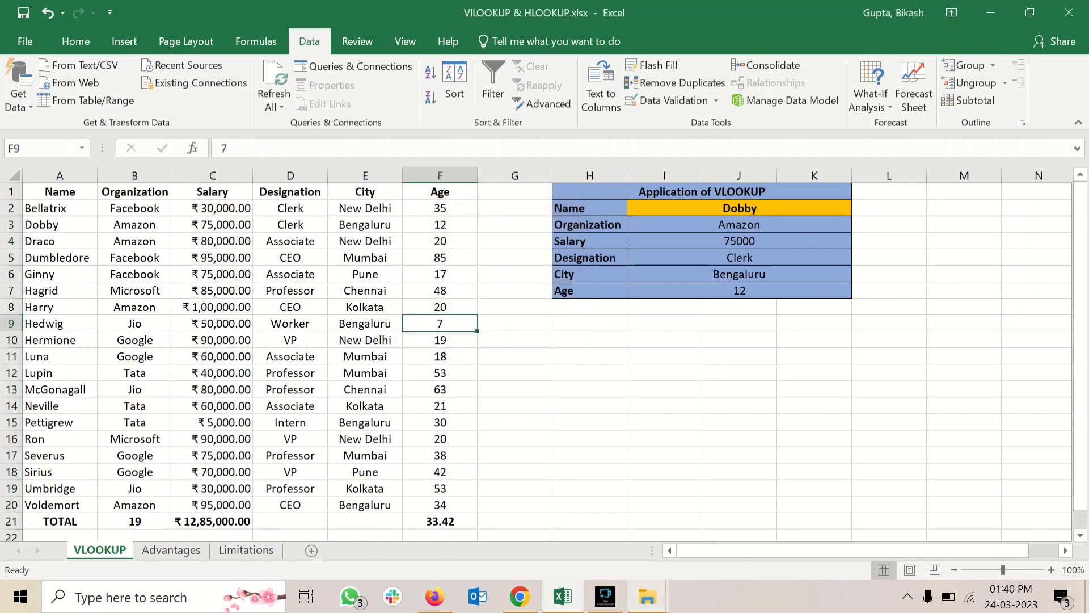
Reselect the salary values C2:C20 to check the range name assigned to them
left_click(212, 209)
left_click_drag(212, 208, 212, 258)
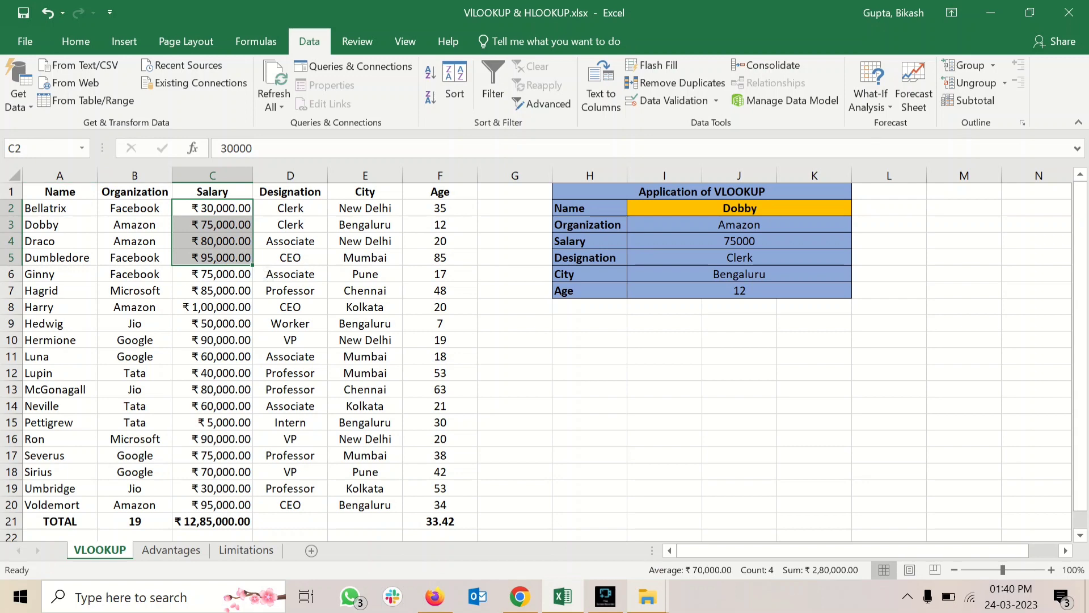
type("x")
key("Escape")
left_click(213, 208)
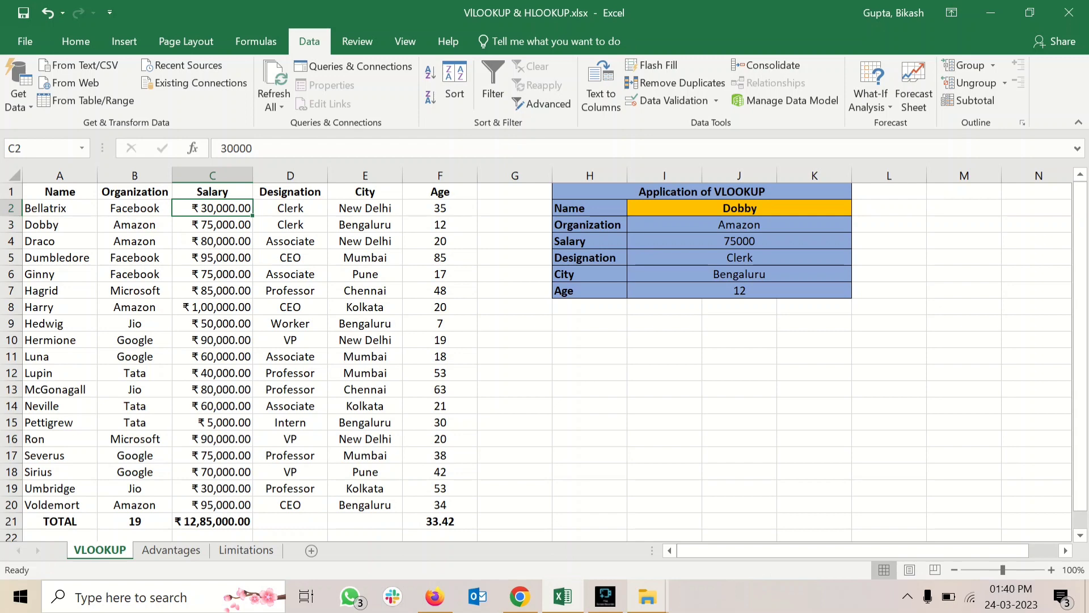
left_click_drag(212, 208, 212, 505)
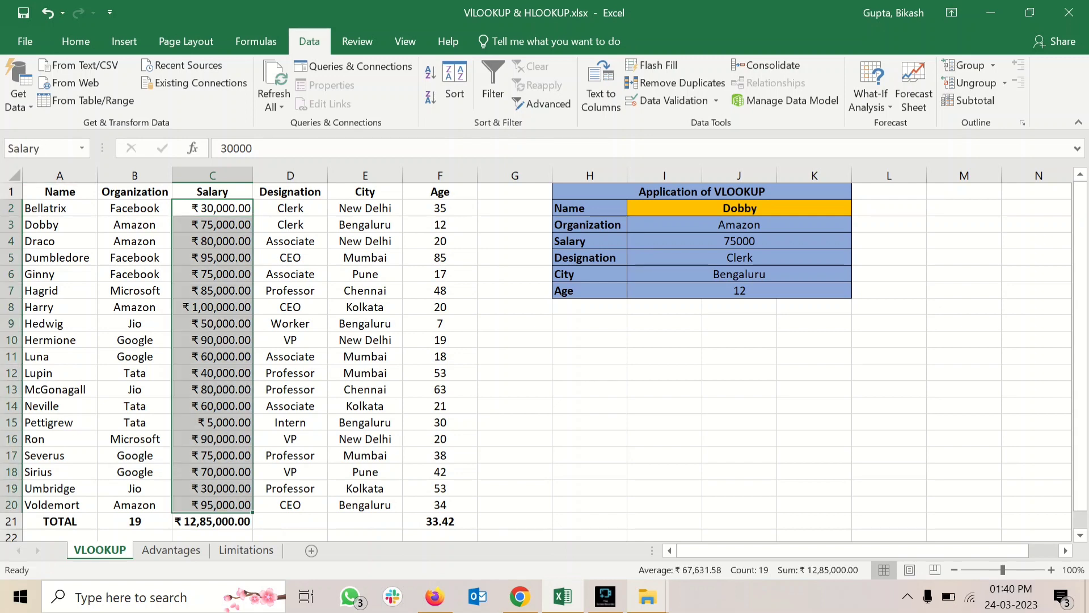
Create named ranges for the Designation, City and Age columns in D1:F20 from the top row only, excluding the left column
left_click(291, 208)
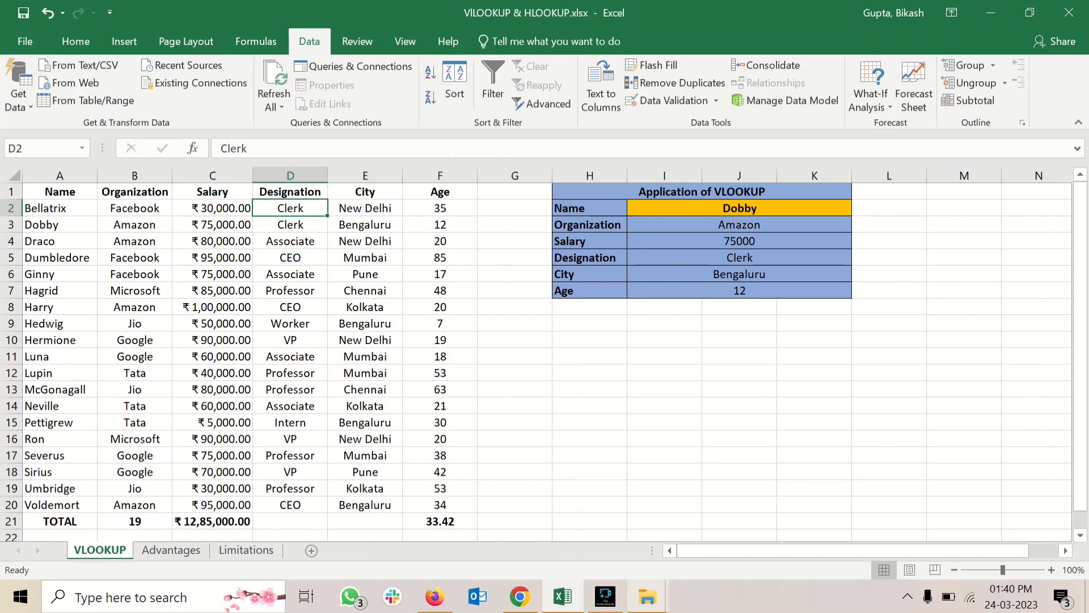
left_click(290, 191)
key("ctrl+shift+Right")
key("ctrl+shift+Down")
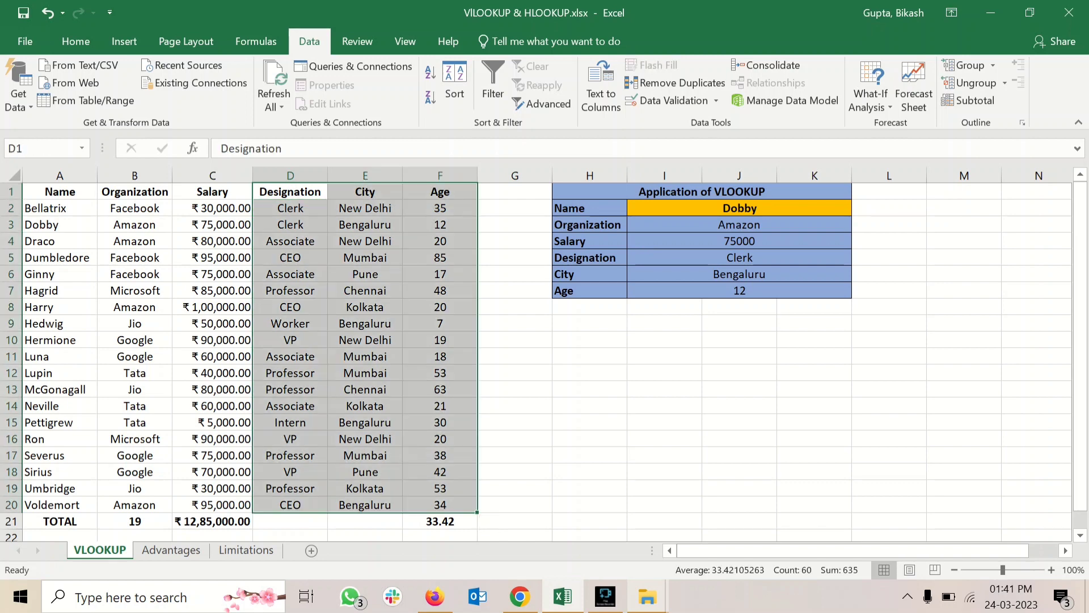
key("ctrl+shift+F3")
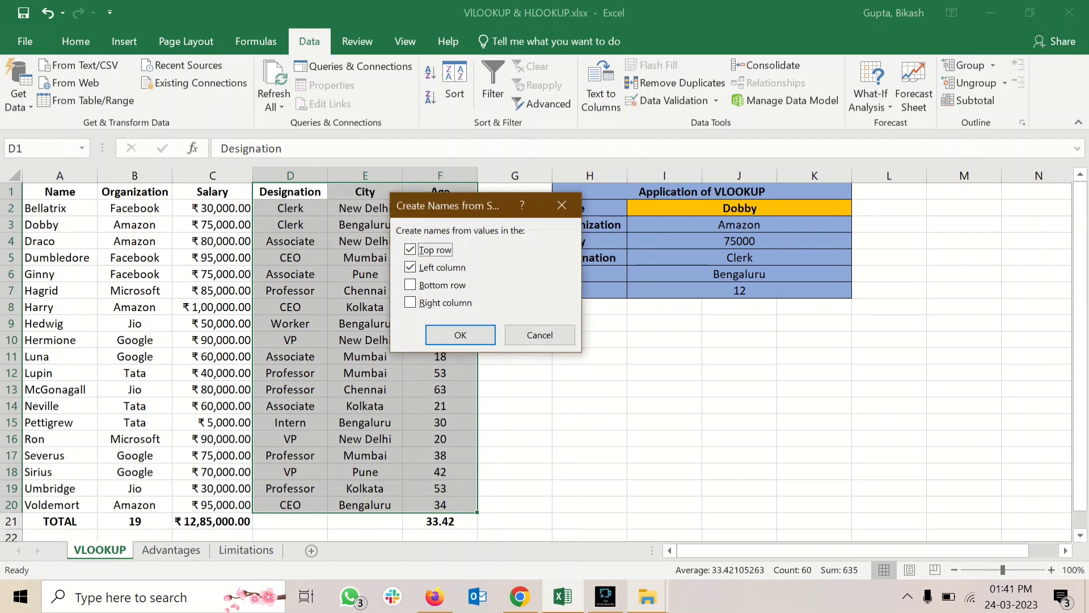
key("alt+l")
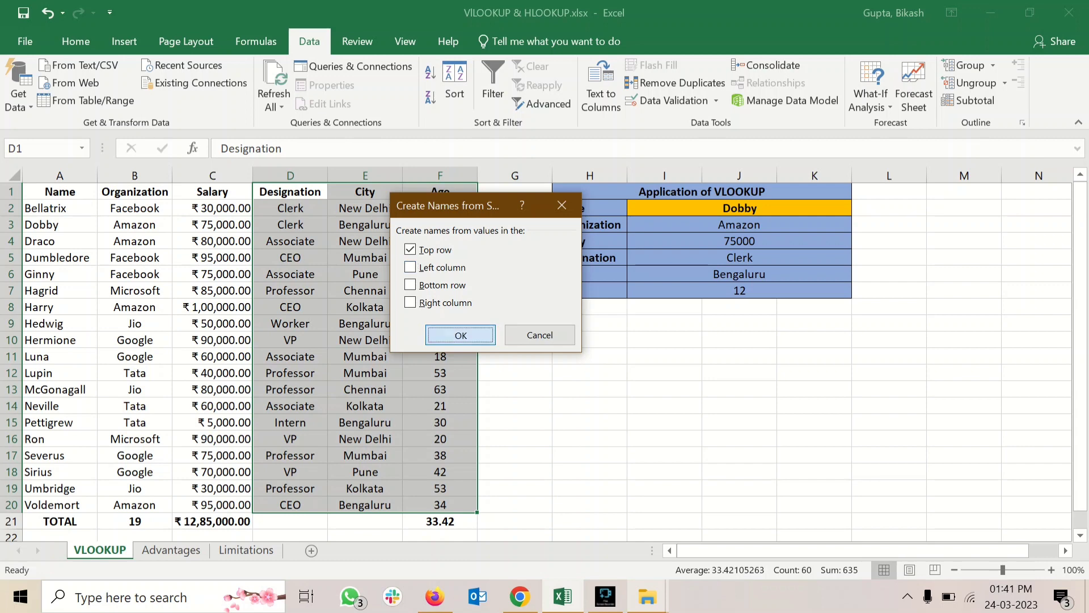
key("Return")
Select the Designation, City and Age values in rows 2 to 20 one column at a time to check their range names
key("Down")
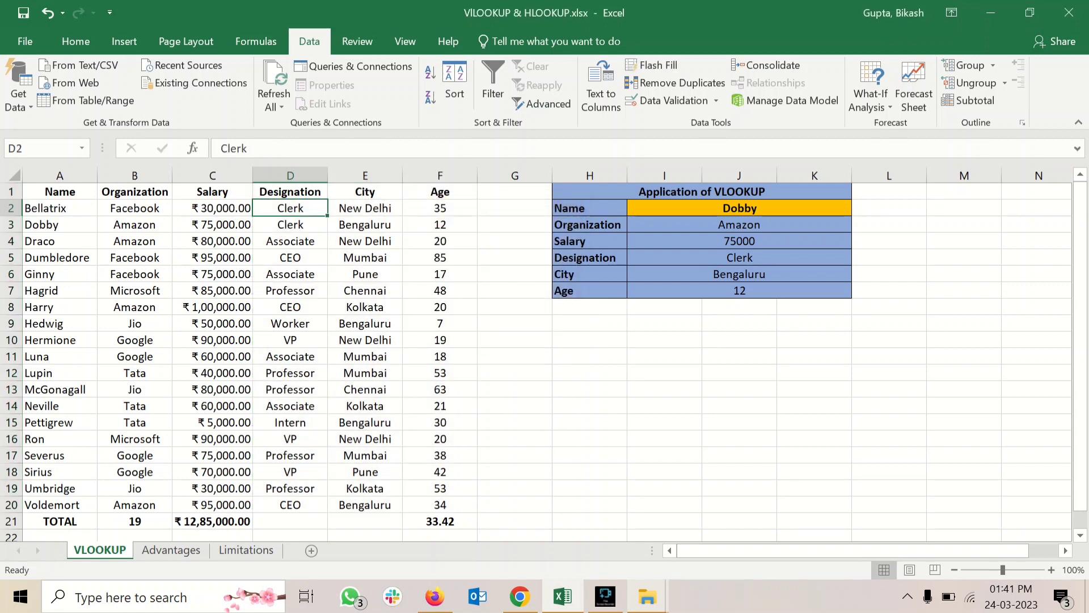
key("ctrl+shift+Down")
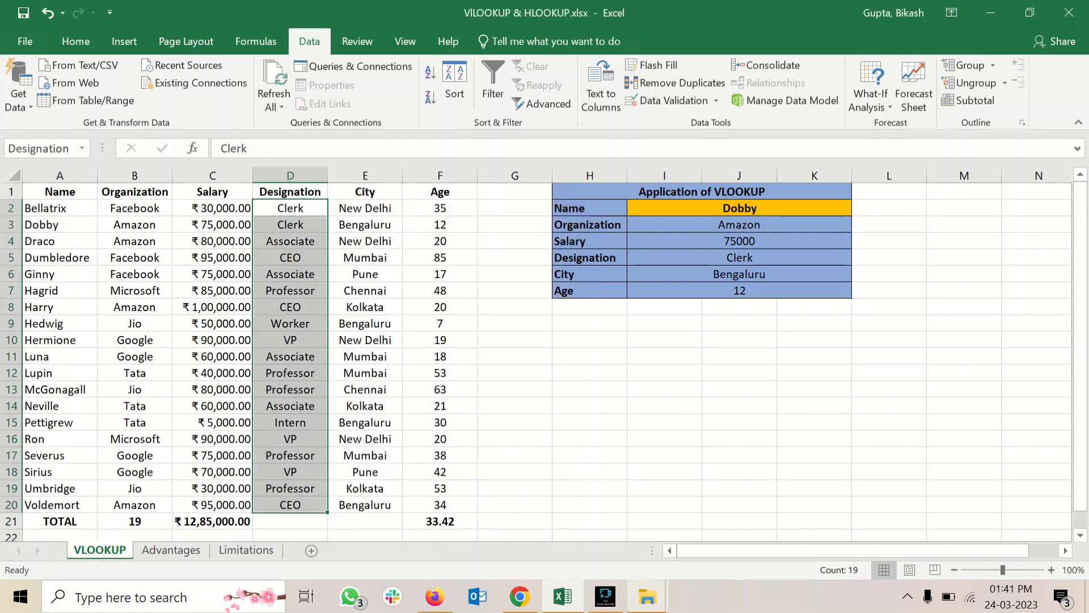
key("Right")
key("ctrl+shift+Down")
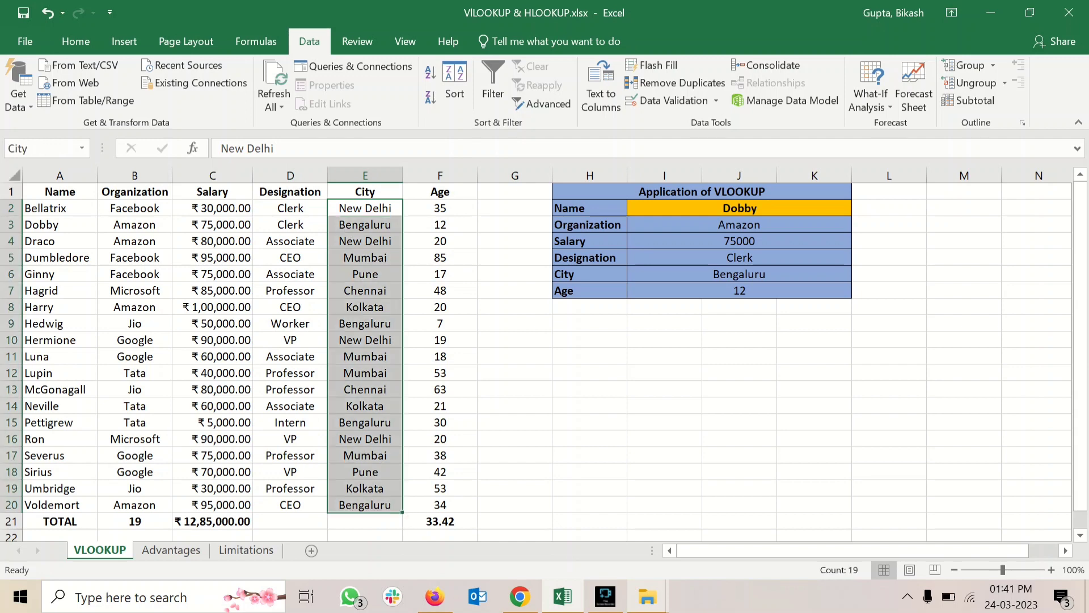
key("Right")
key("ctrl+shift+Down")
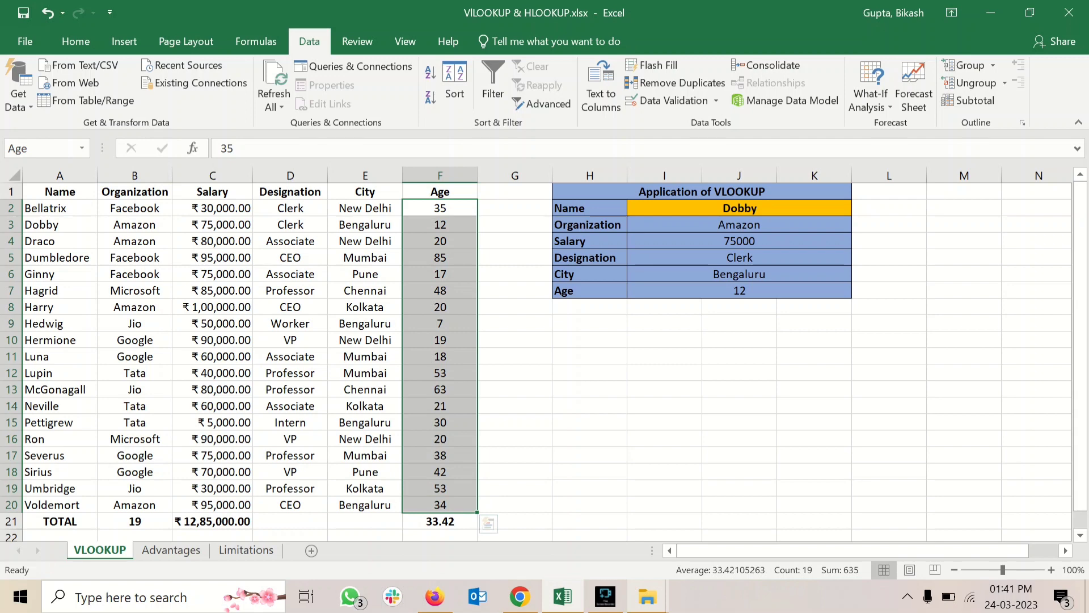
left_click(590, 340)
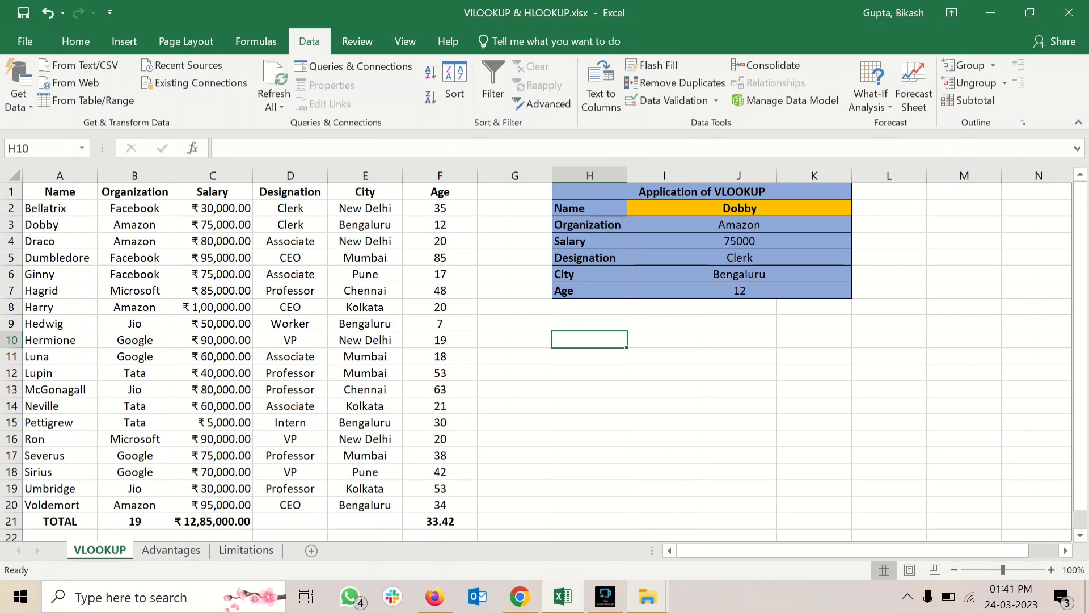
left_click(702, 192)
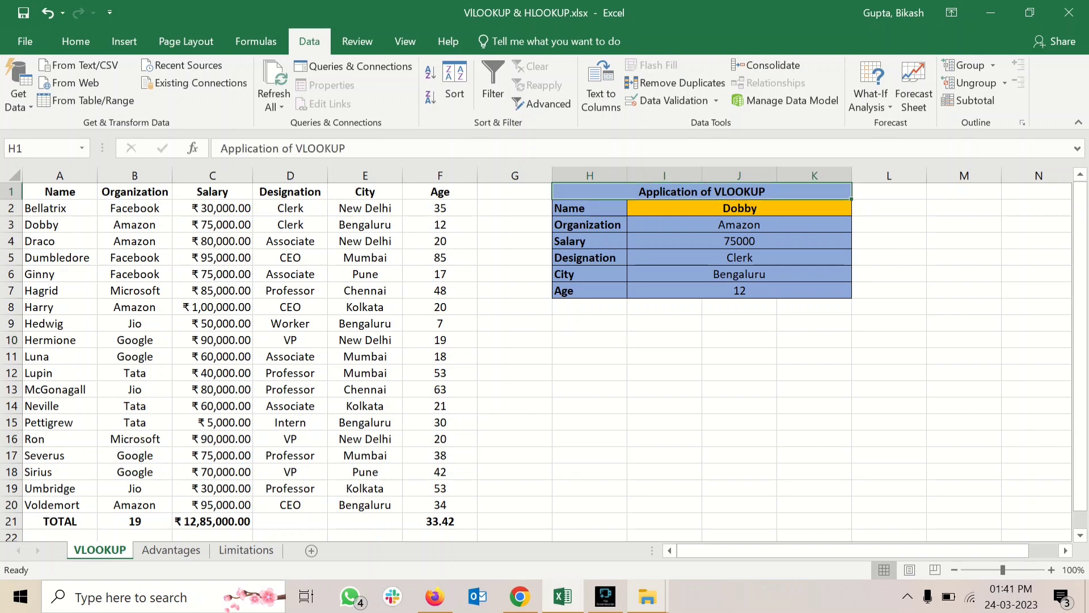
left_click(365, 208)
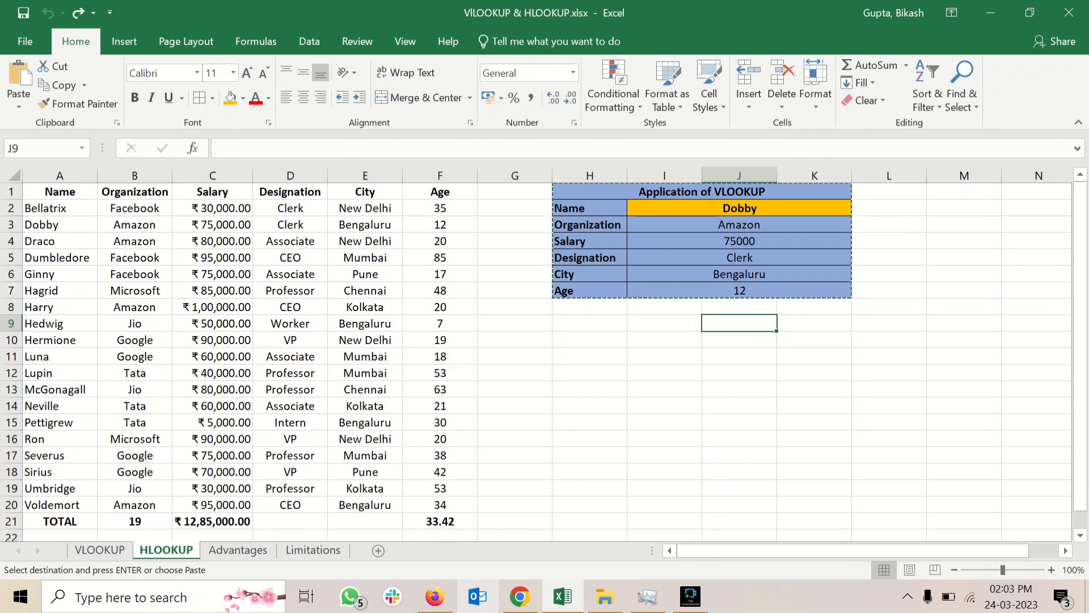
left_click(739, 208)
left_click(702, 191)
key("ctrl+a")
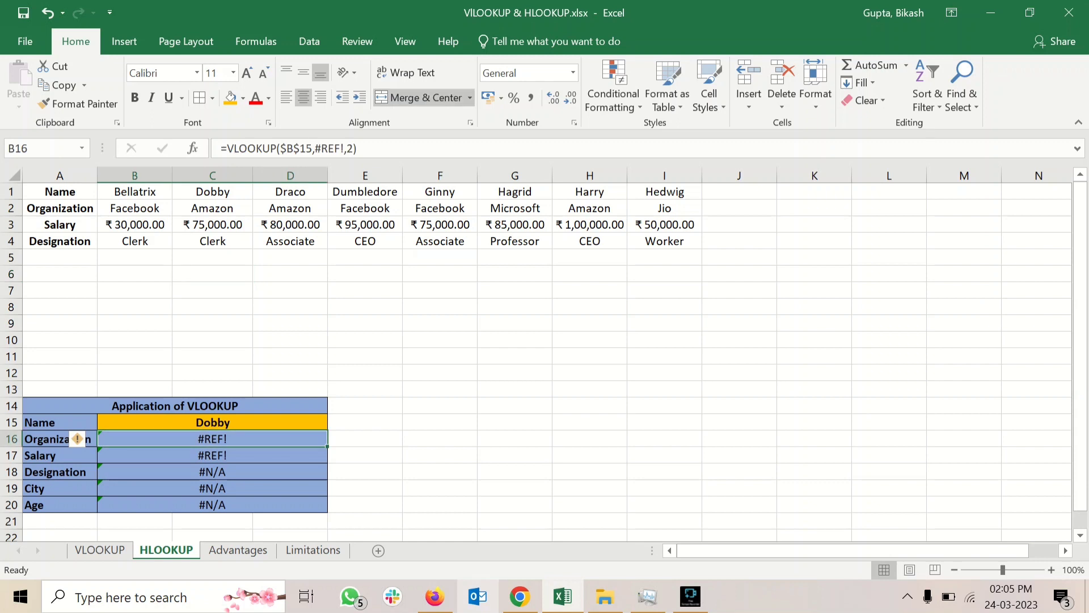
Inspect the Salary and Organization lookup formulas in B17 and B16 of the form on the HLOOKUP sheet
left_click(213, 241)
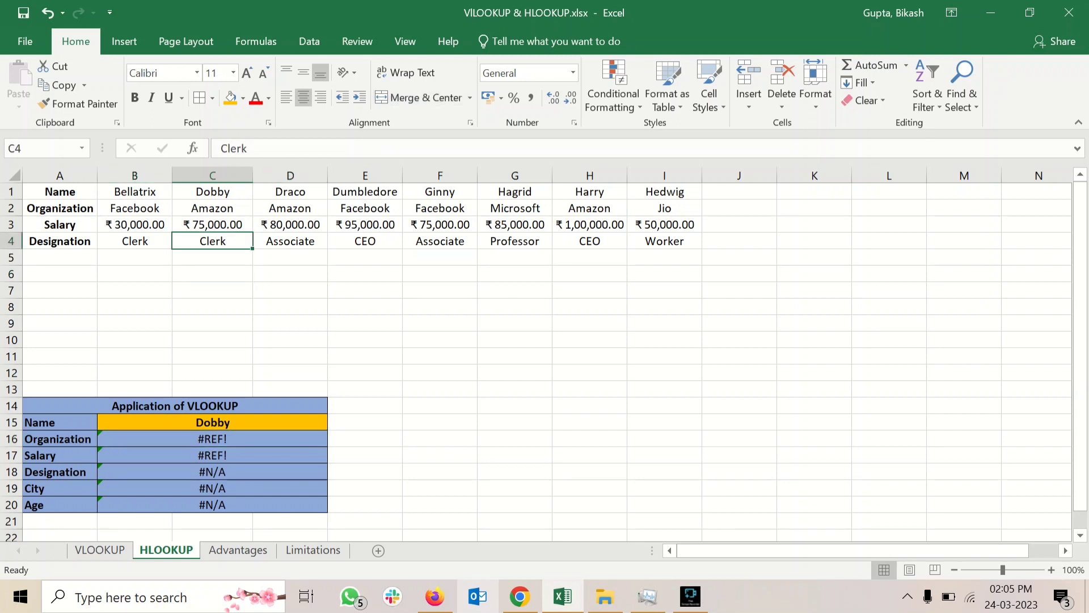
left_click(213, 455)
left_click(213, 439)
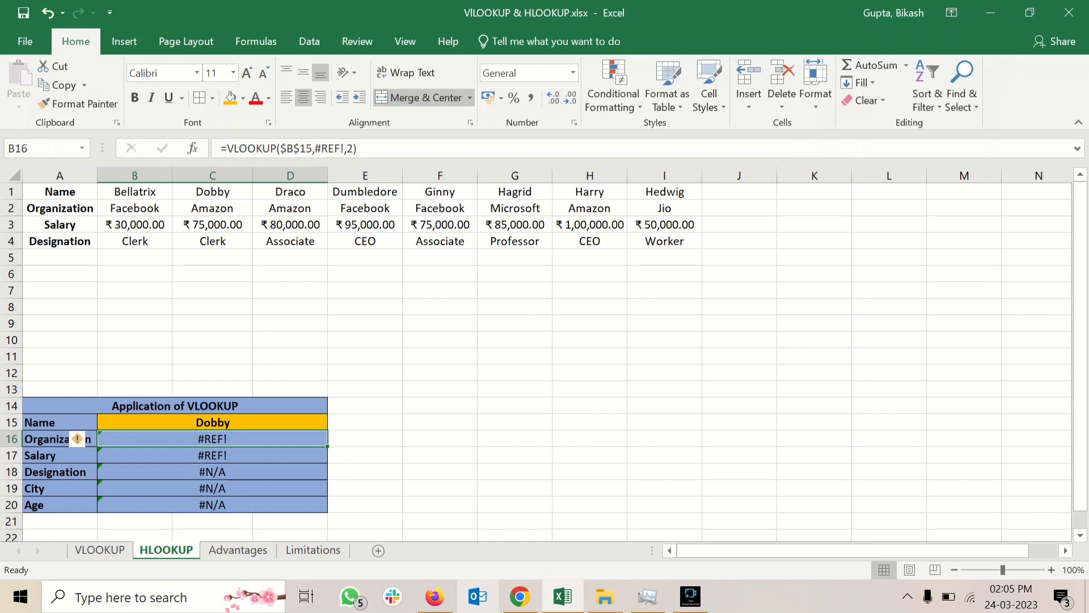
left_click(60, 455)
left_click(213, 438)
left_click(213, 422)
left_click(60, 439)
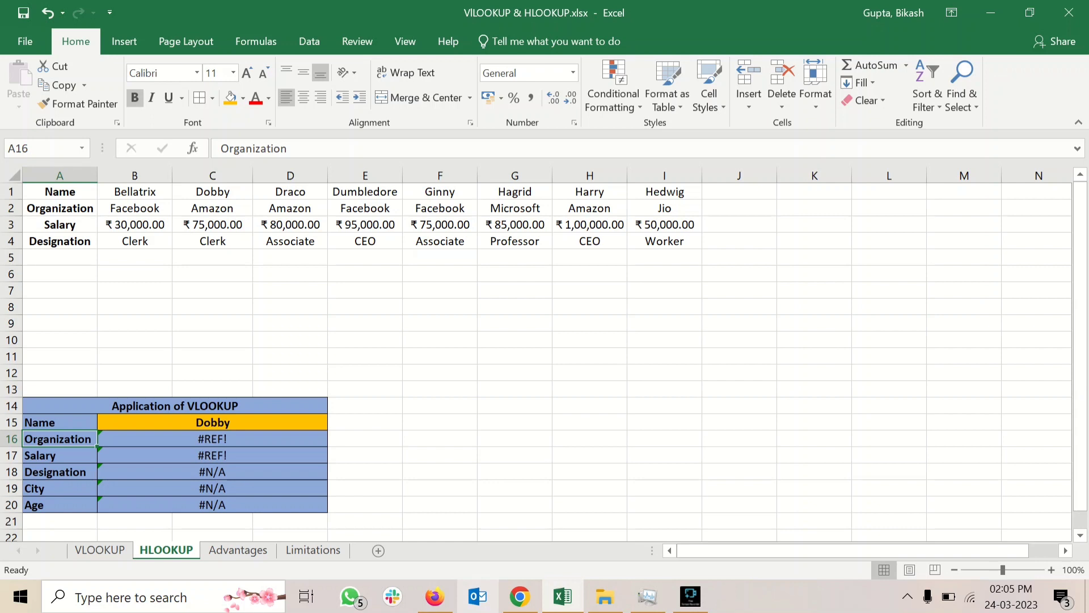
Enter =HLOOKUP(B15,B1:I4,2) in the form's Organization cell B16
left_click(212, 438)
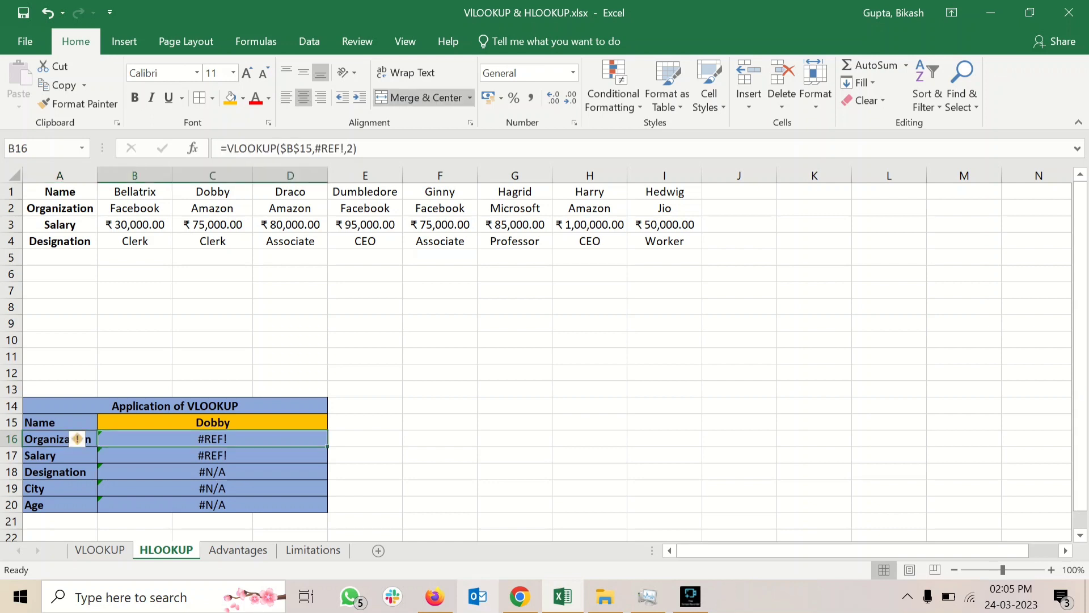
type("=H")
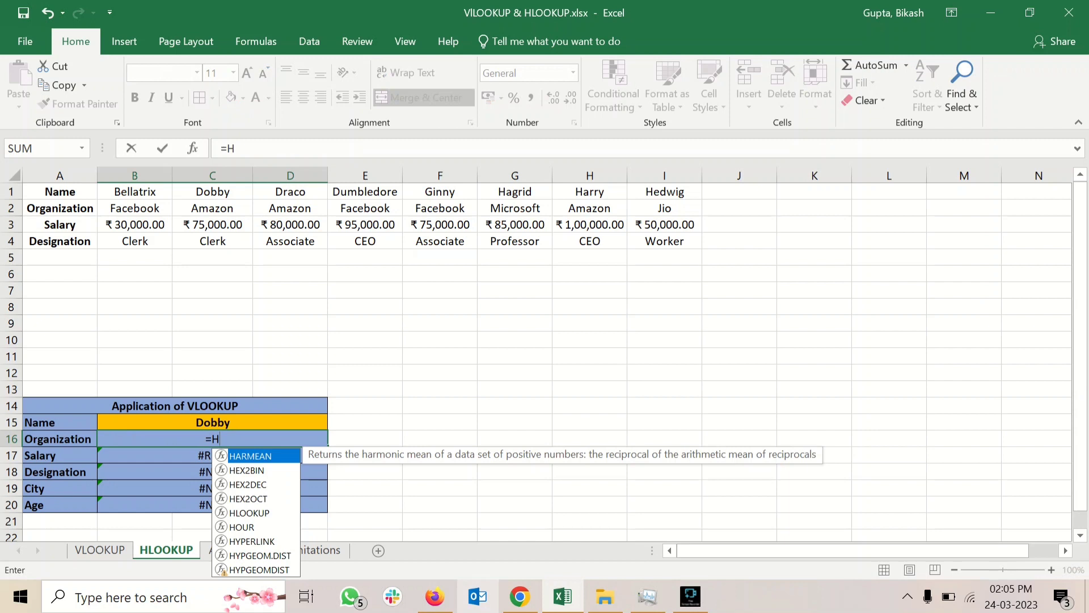
type("L")
key("Tab")
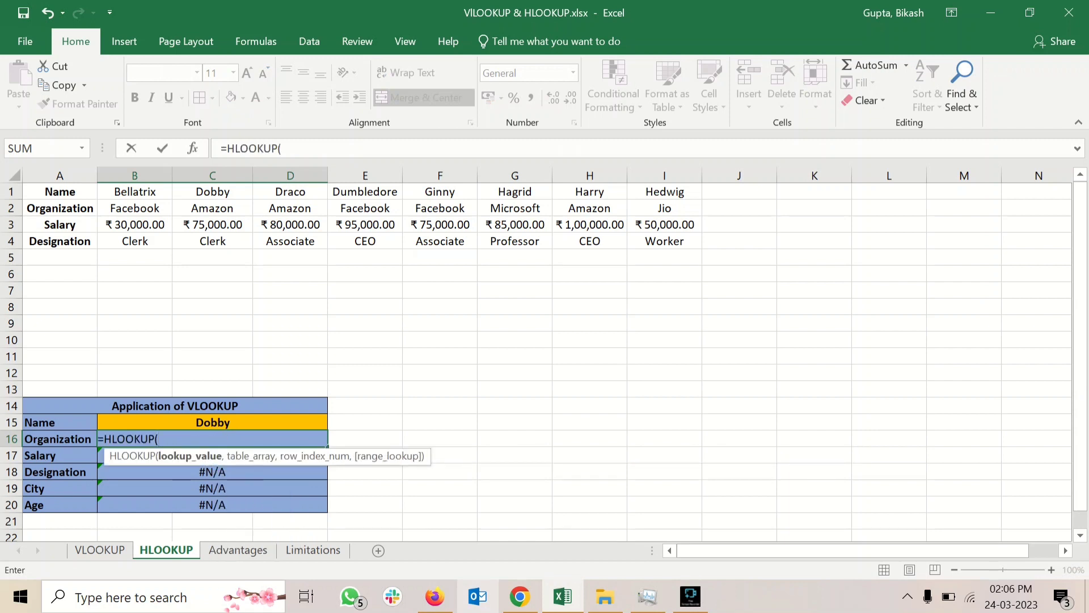
left_click(213, 422)
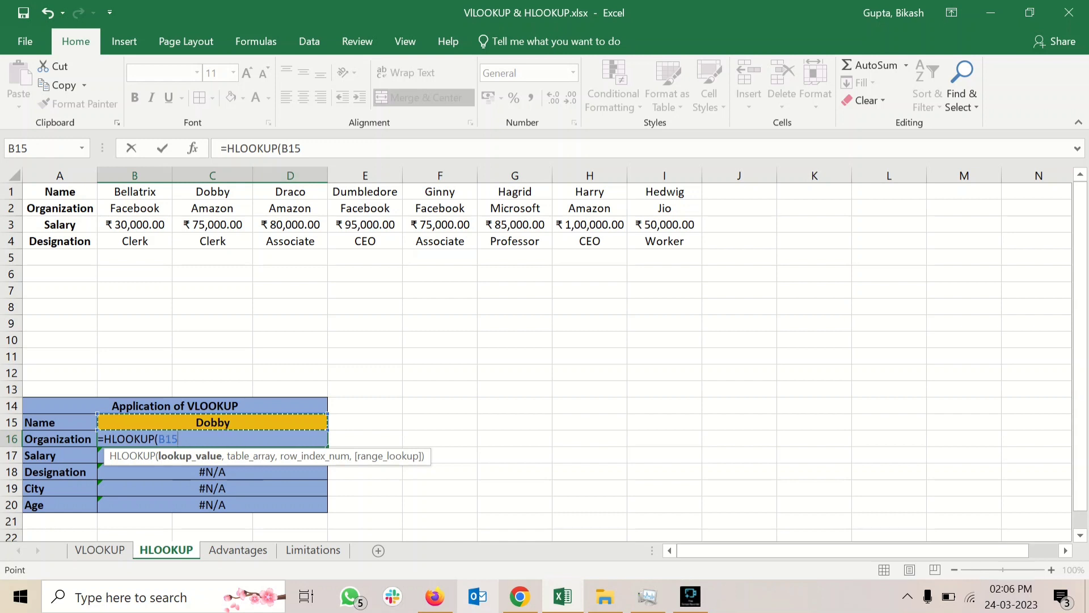
type(",")
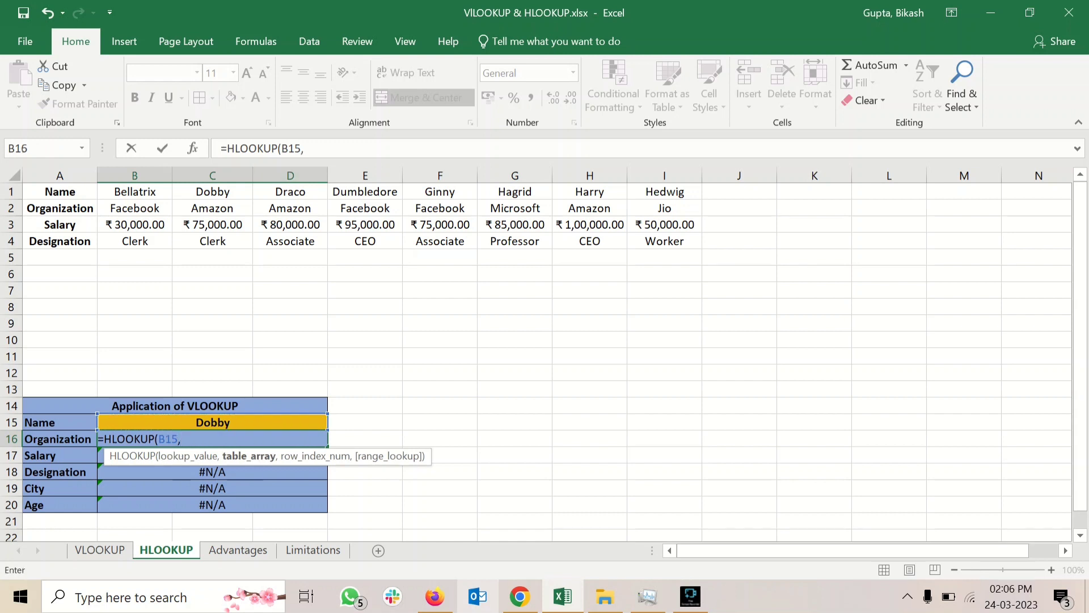
left_click_drag(134, 192, 667, 241)
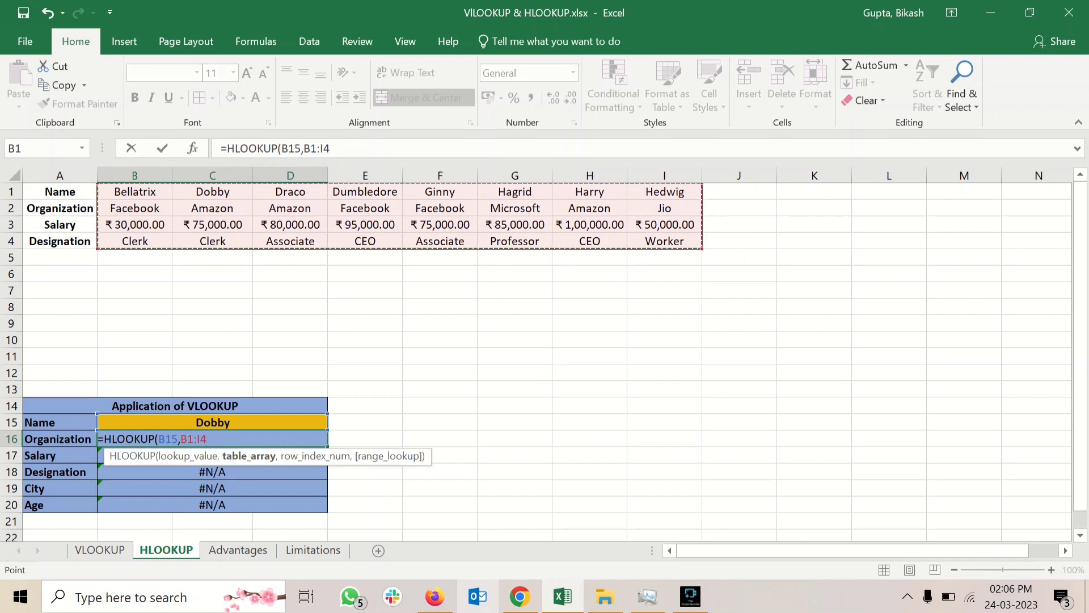
type(",")
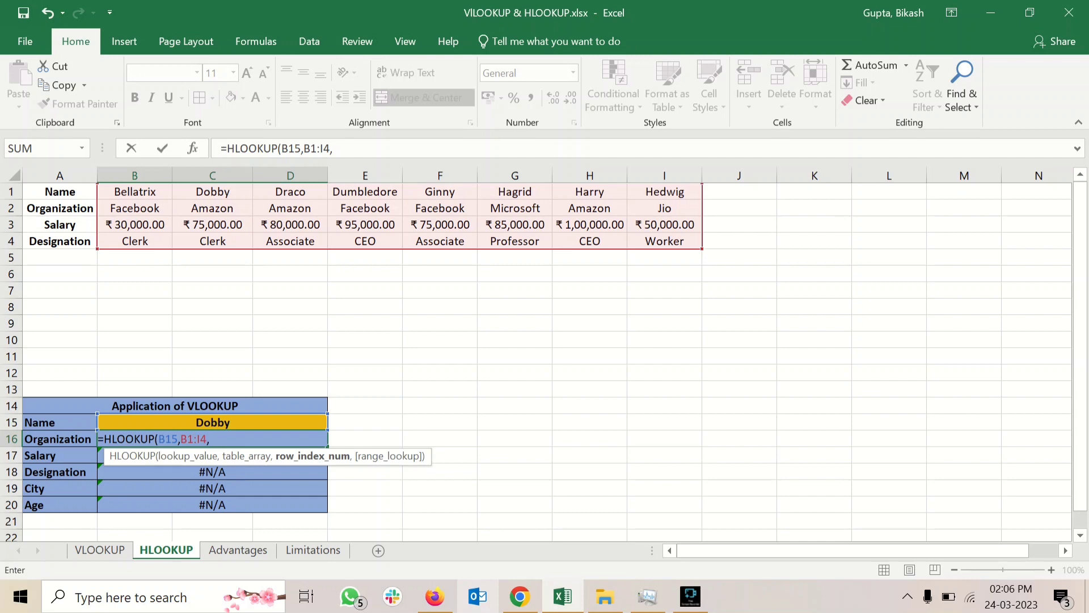
type("2)")
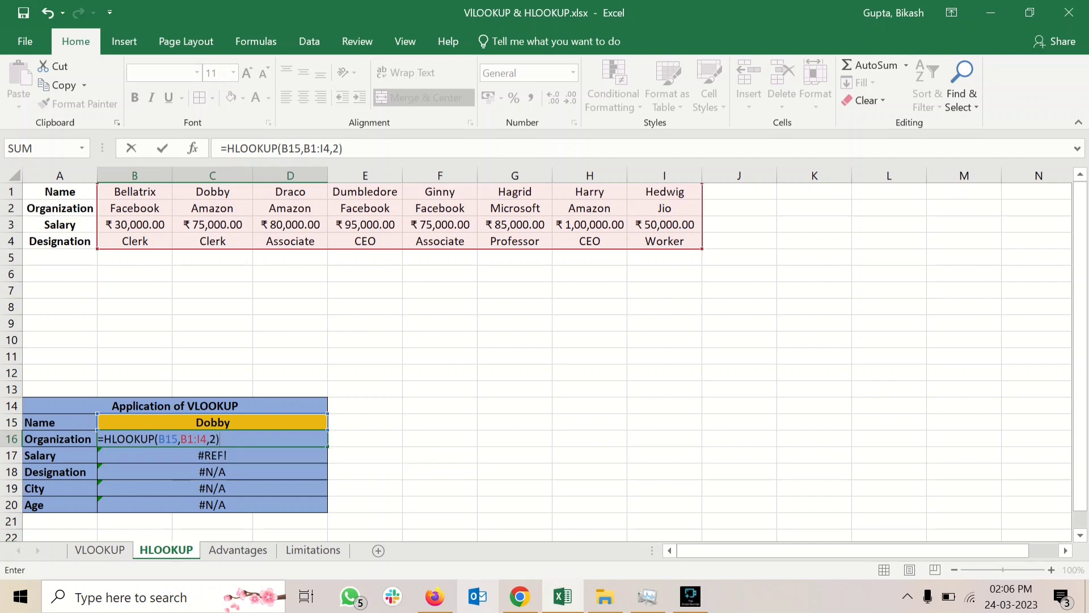
key("Return")
Compare the form's looked-up organization with the matching name and organization in C1:C2 of the table
key("Up")
key("Up")
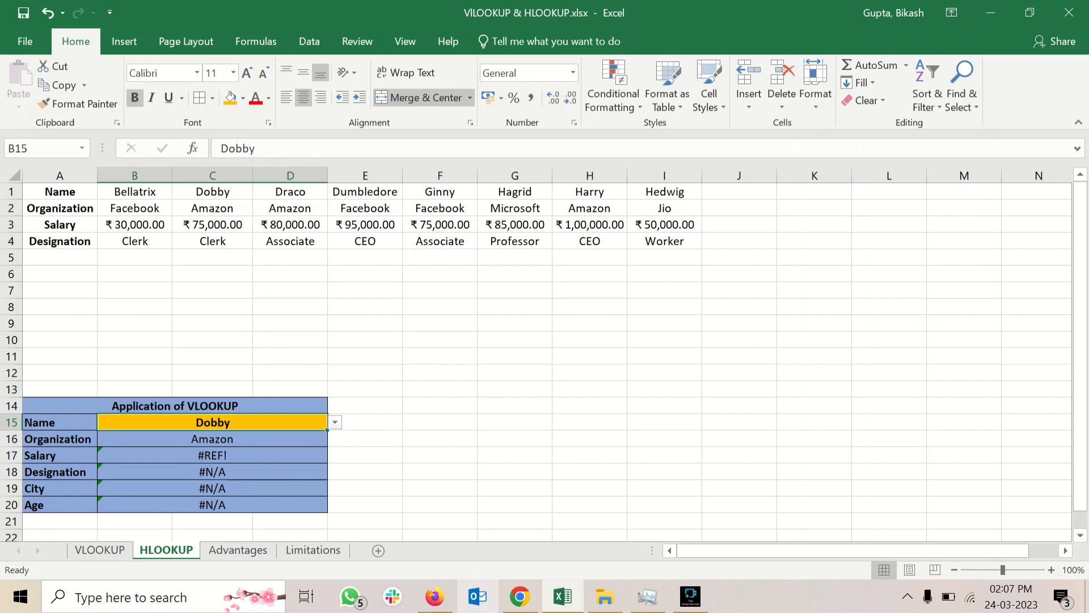
left_click(212, 208)
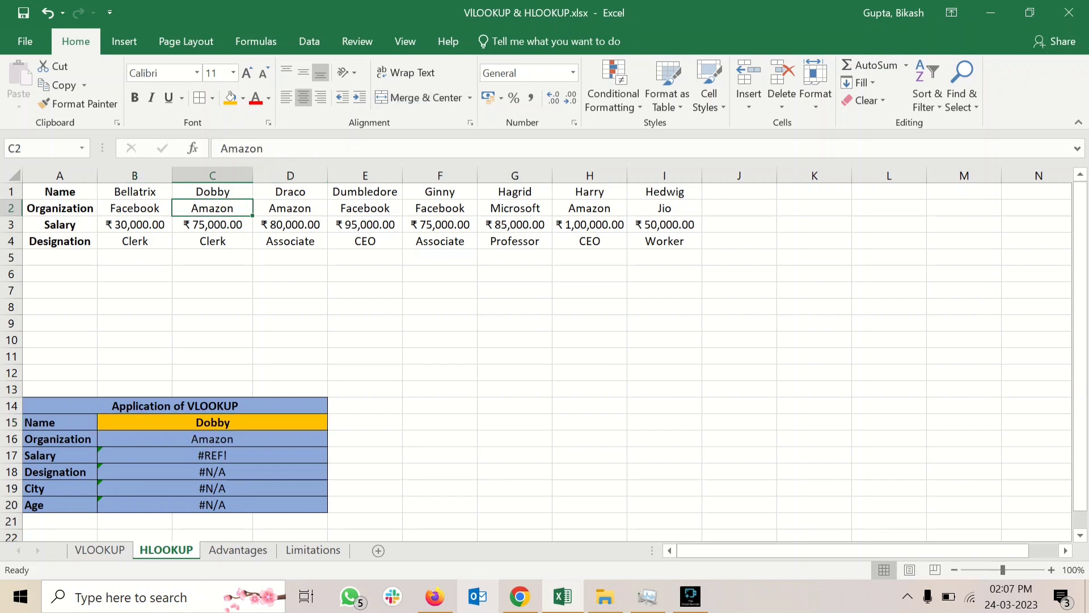
left_click(212, 191)
left_click(212, 209)
left_click(212, 439)
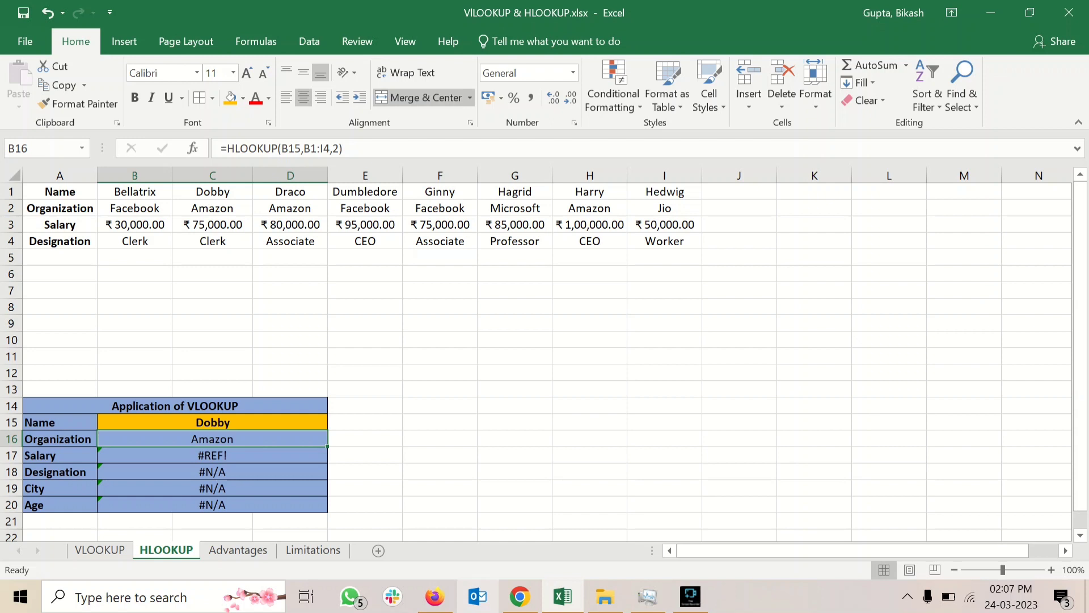
left_click_drag(328, 446, 328, 492)
key("ctrl+z")
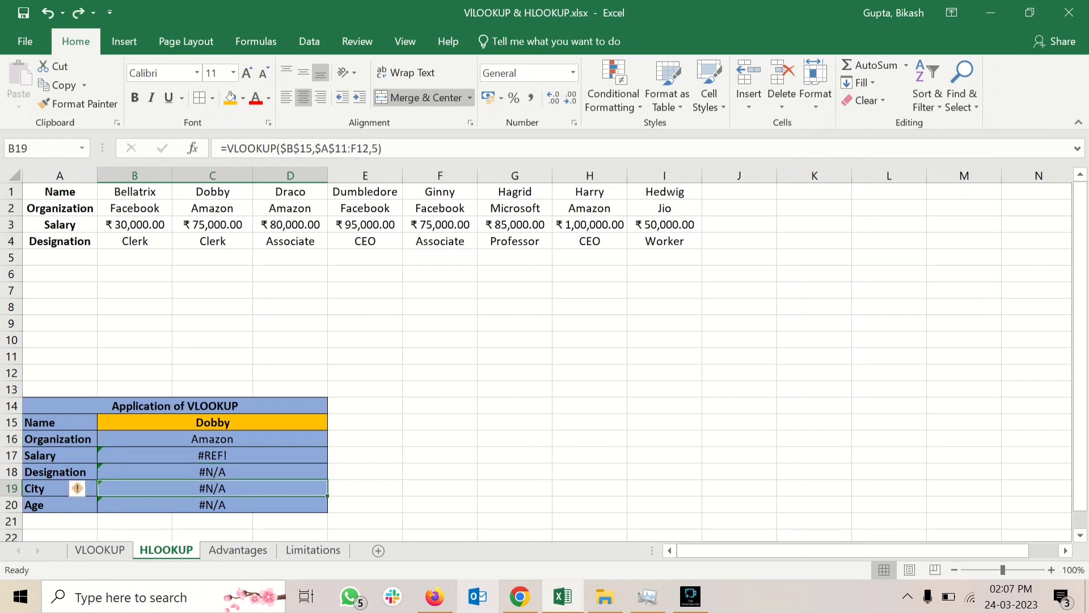
Clear the City and Age labels and formulas from rows 19 and 20 of the form
left_click_drag(60, 488, 213, 505)
key("Delete")
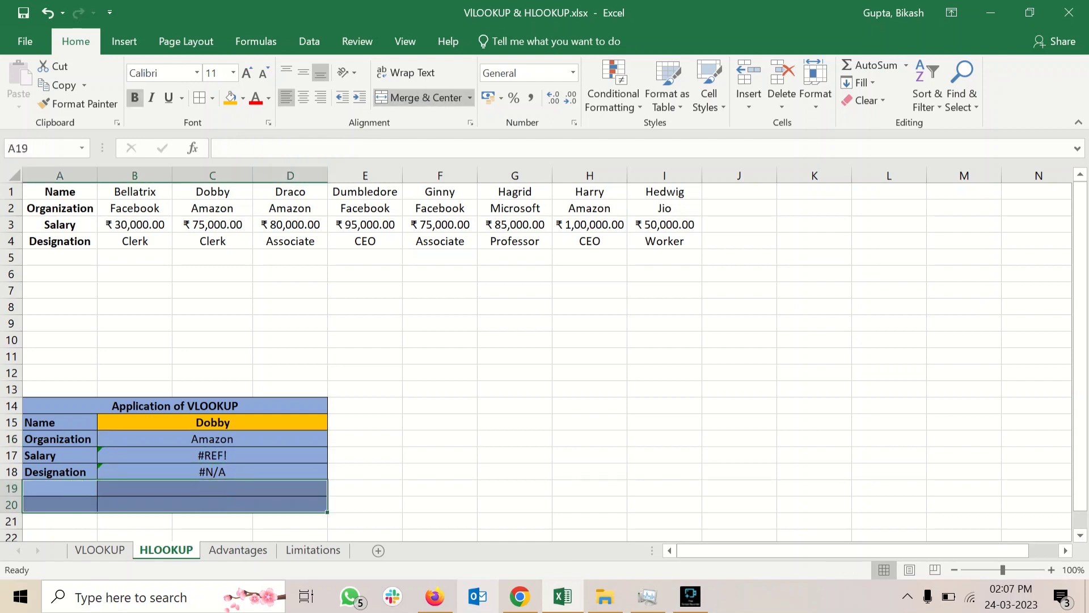
left_click(365, 472)
Fill the Organization HLOOKUP formula from B16 down to B18 and inspect the copied Salary and Designation formulas
left_click(212, 439)
left_click_drag(328, 446, 328, 480)
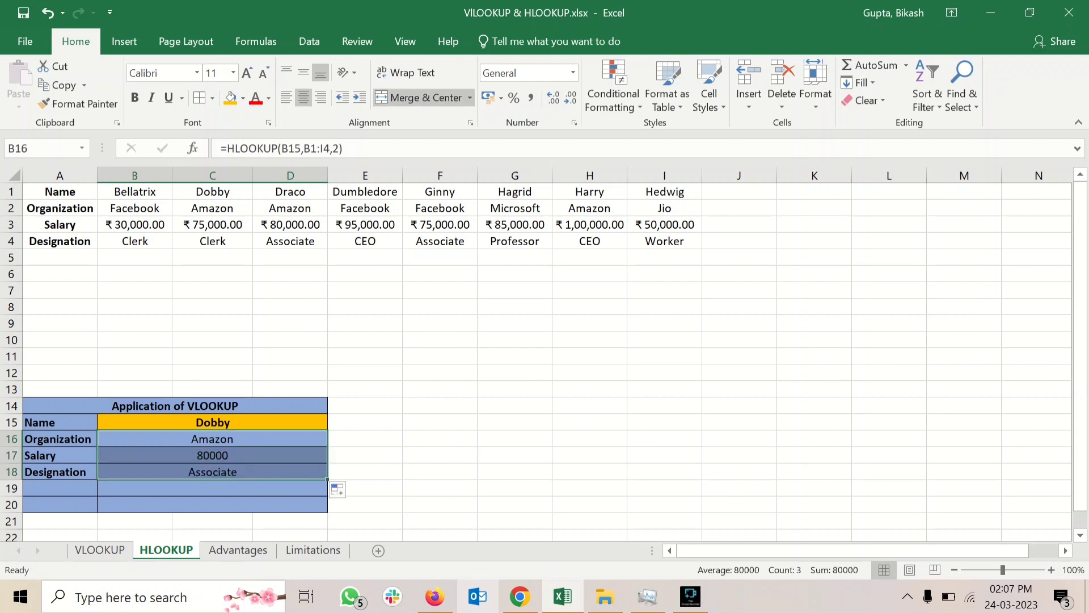
left_click(212, 456)
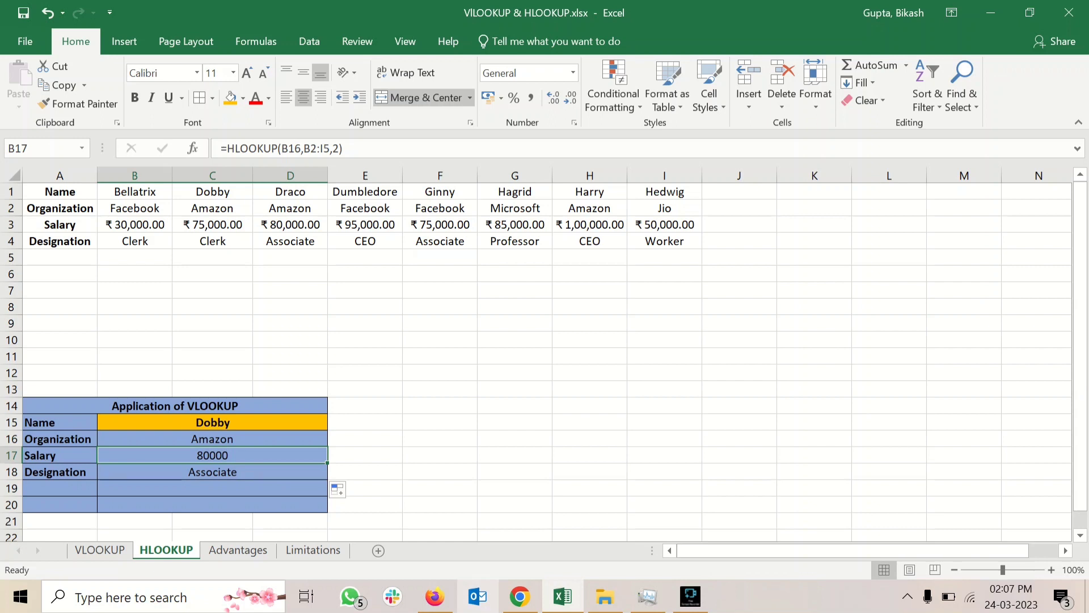
left_click(212, 225)
left_click(212, 472)
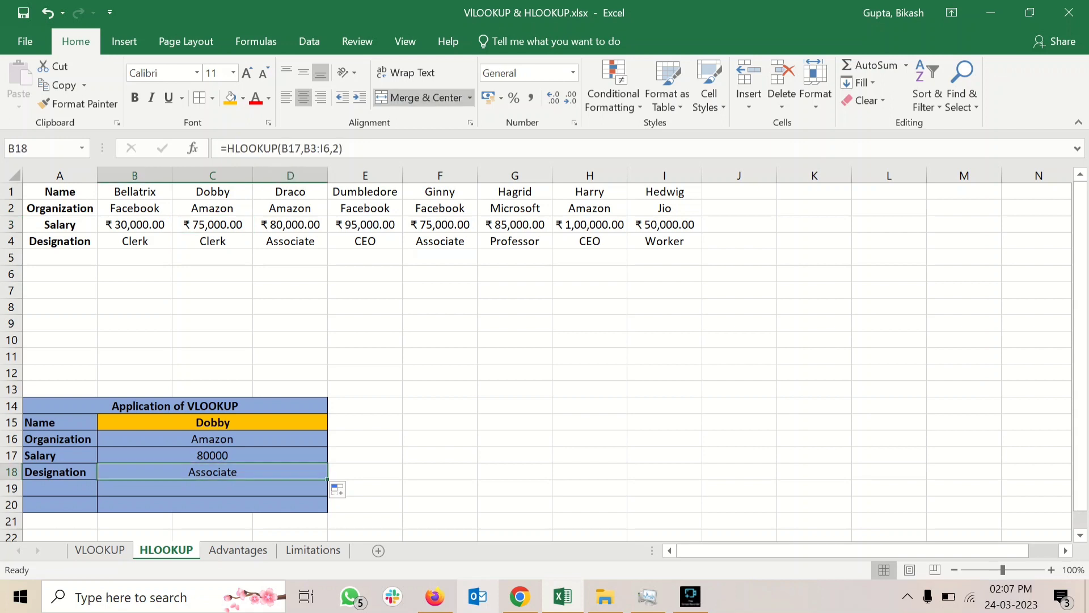
Examine the lookup value, table array and row index arguments of the Salary formula in B17
left_click(212, 455)
left_click(213, 439)
left_click(212, 455)
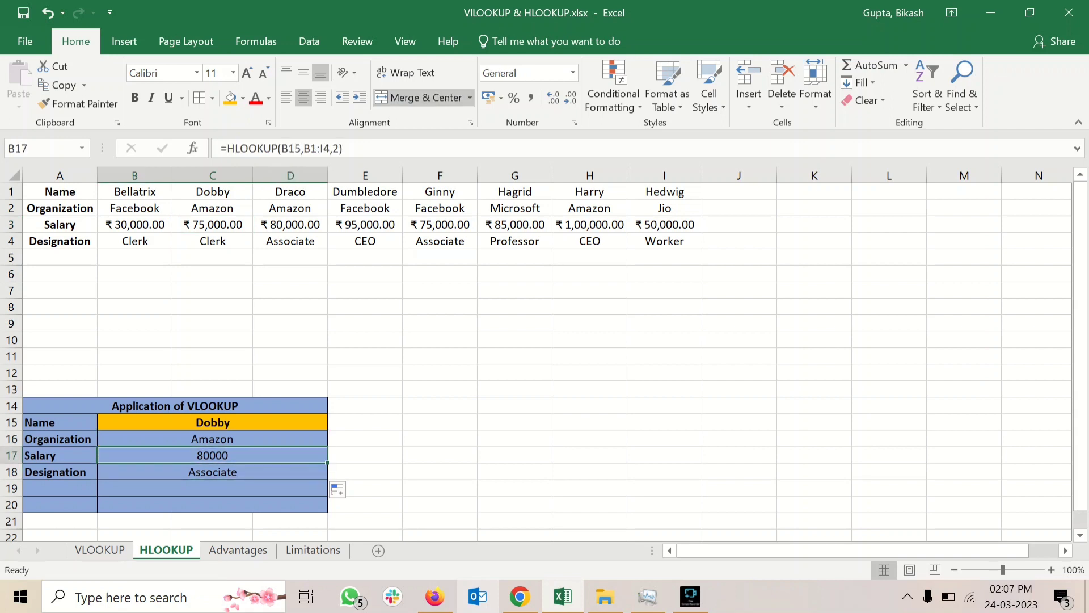
key("F2")
left_click(165, 456)
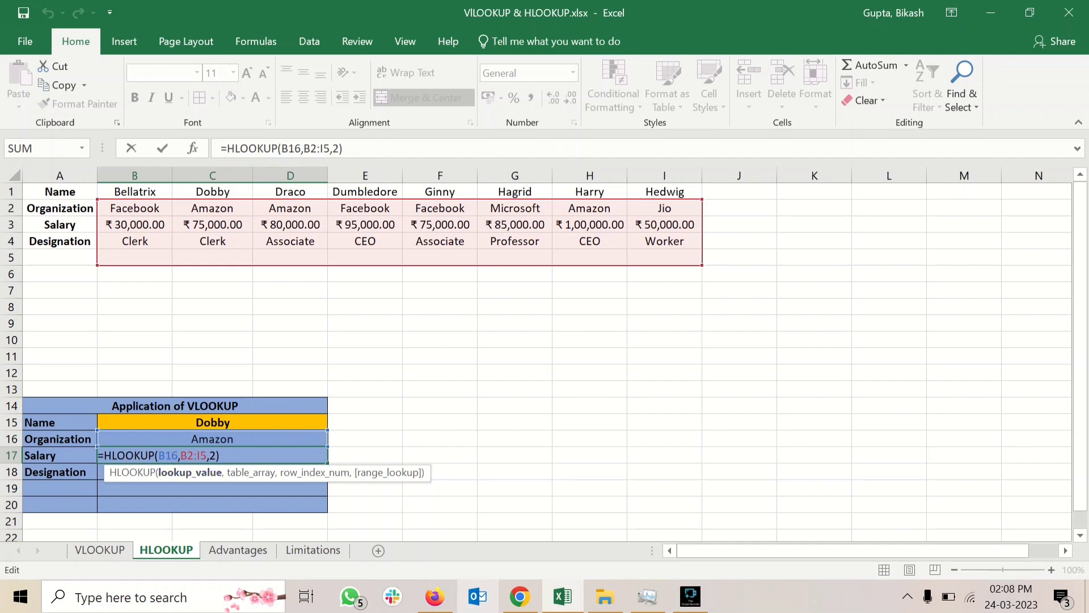
left_click(194, 455)
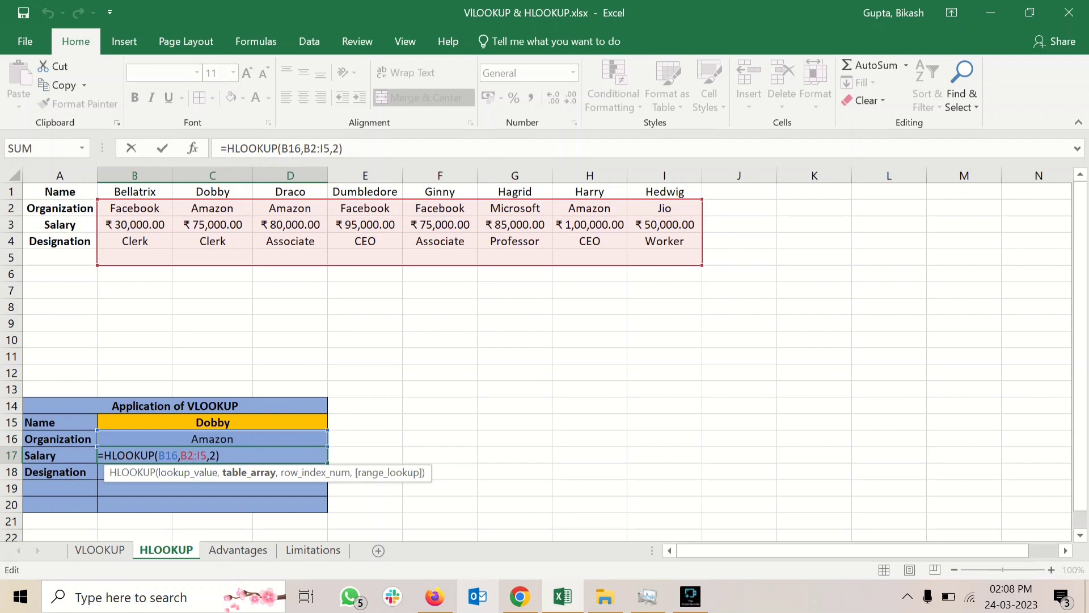
left_click(217, 456)
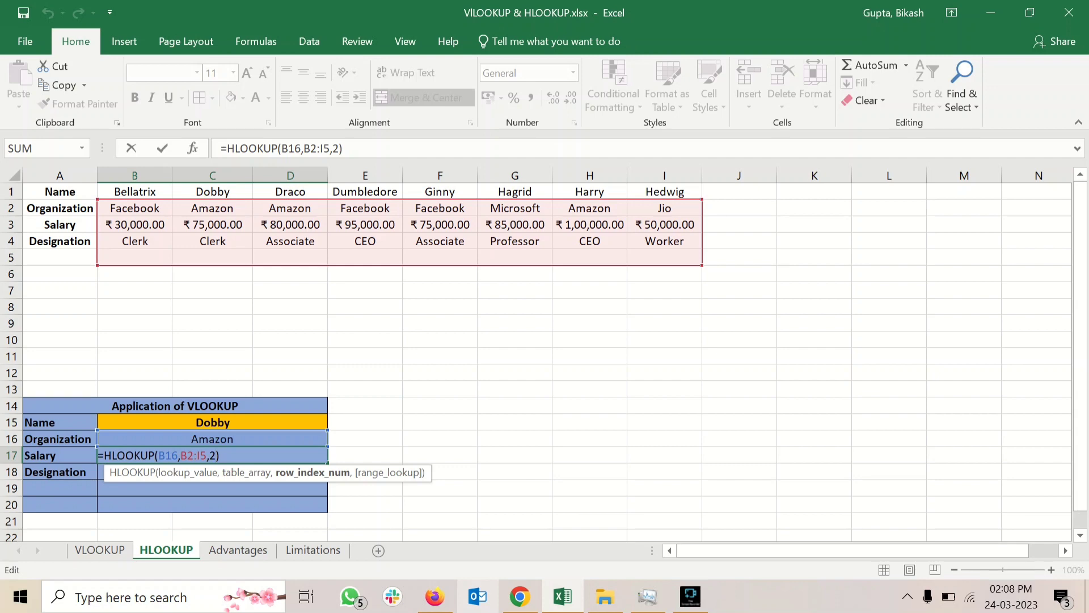
key("ctrl+Return")
Make the lookup value and table start absolute in B16 so the formula reads =HLOOKUP($B$15,$B$1:I4,2)
key("Up")
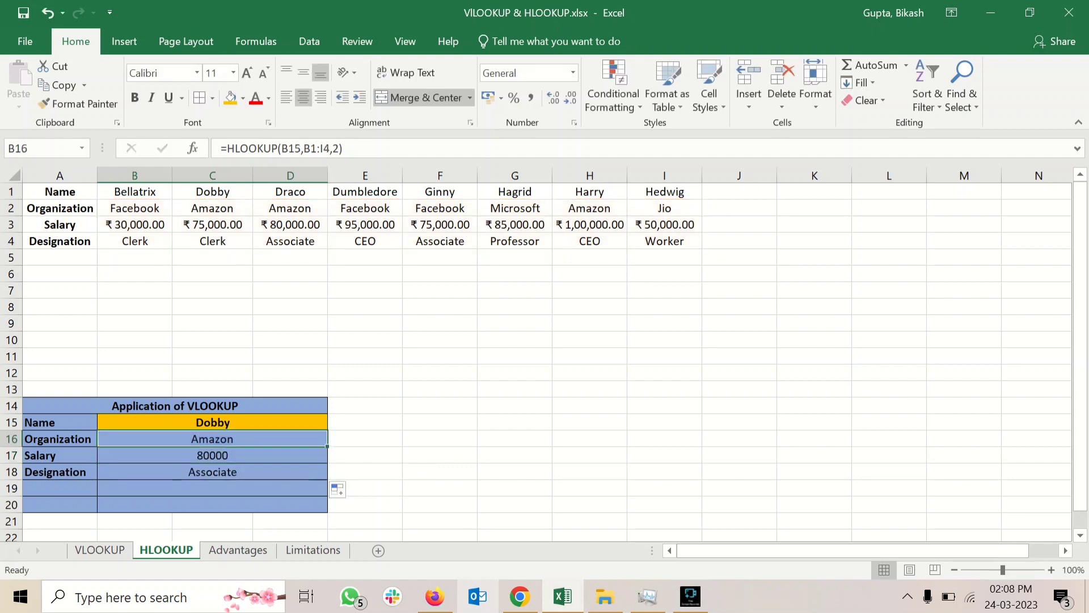
key("F2")
left_click(168, 439)
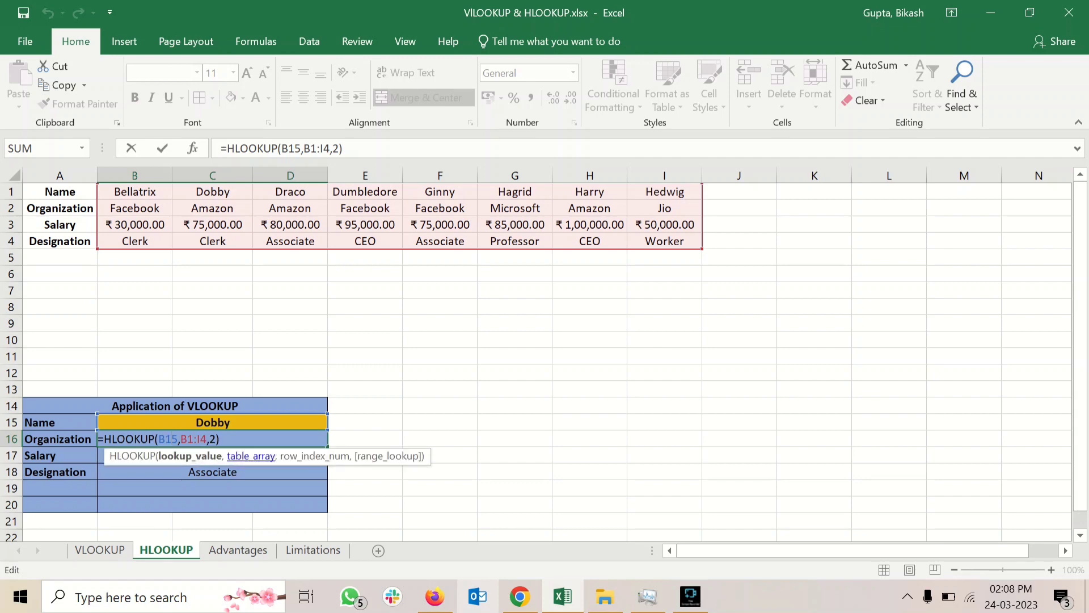
key("Left")
key("F4")
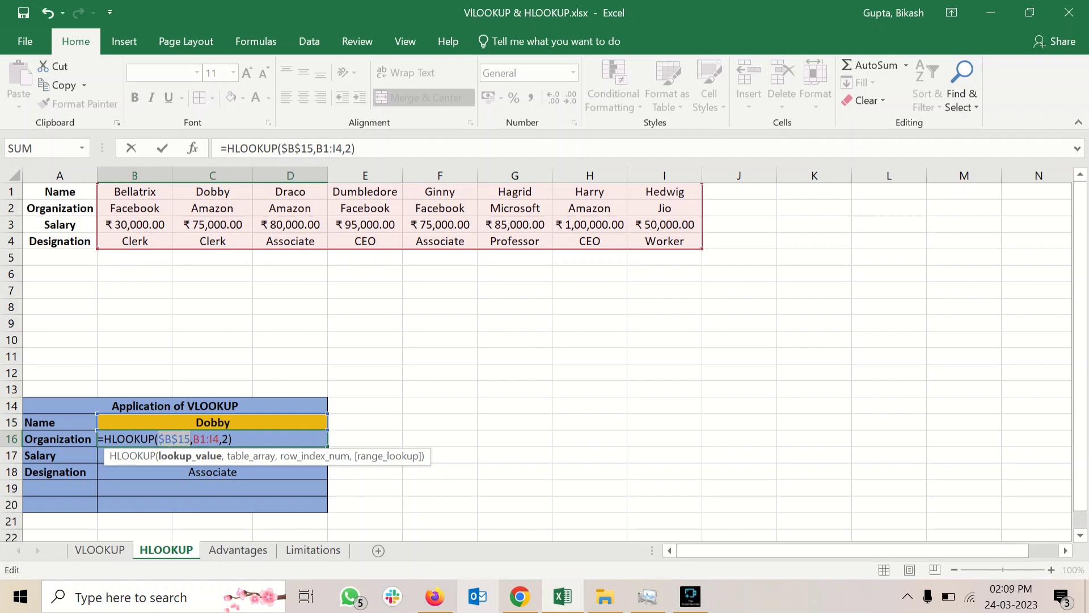
key("Left")
left_click(206, 439)
key("F4")
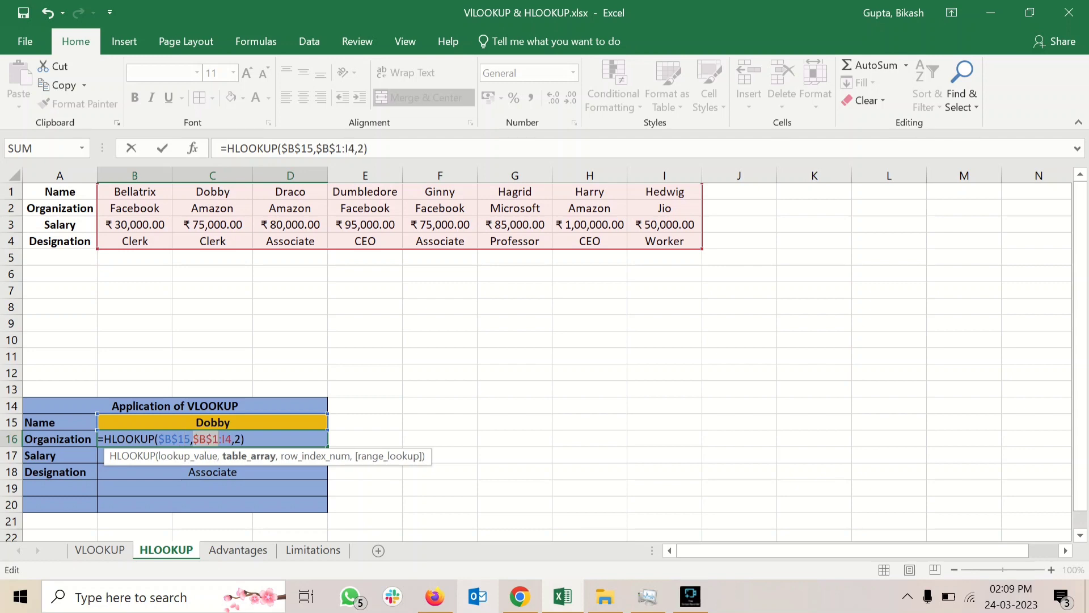
key("Return")
key("Up")
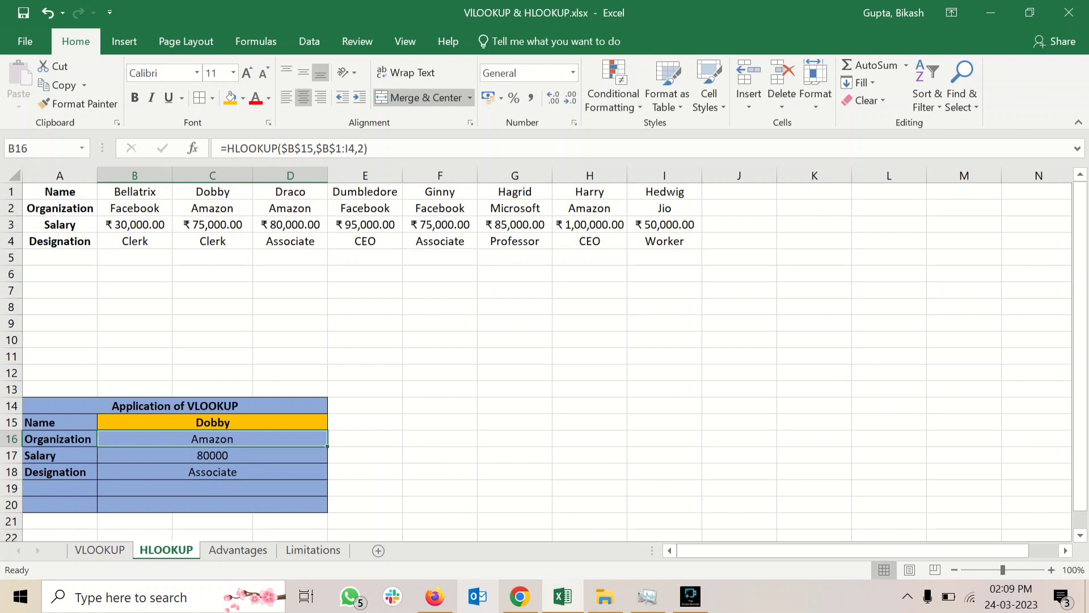
Fill the B16 formula down to B18 and set the row index of the Salary formula in B17 to 3
left_click_drag(328, 447, 328, 474)
left_click(213, 455)
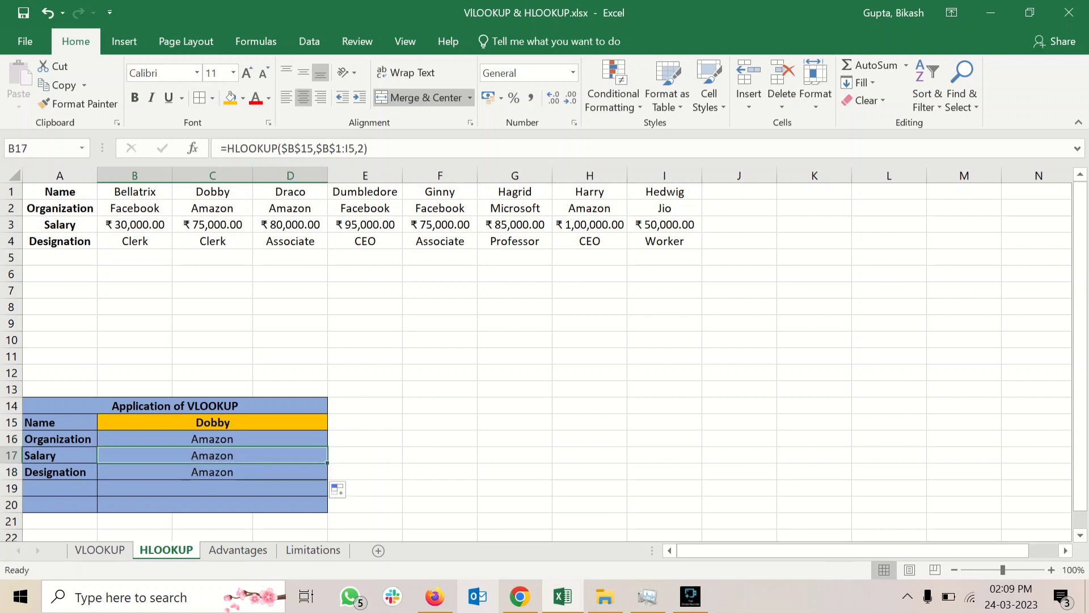
key("F2")
key("Left")
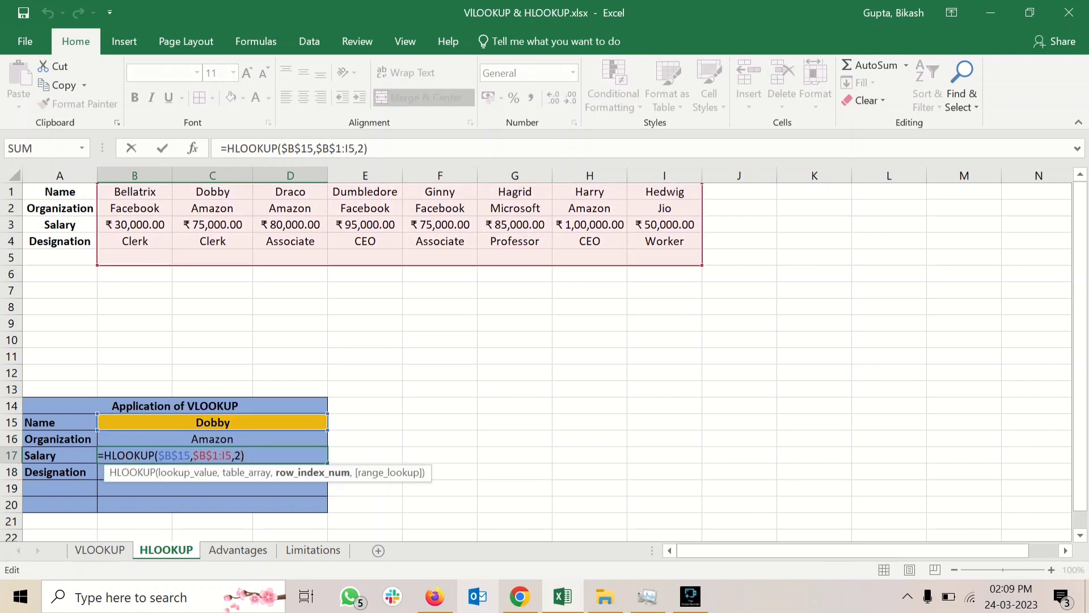
key("BackSpace")
type("3")
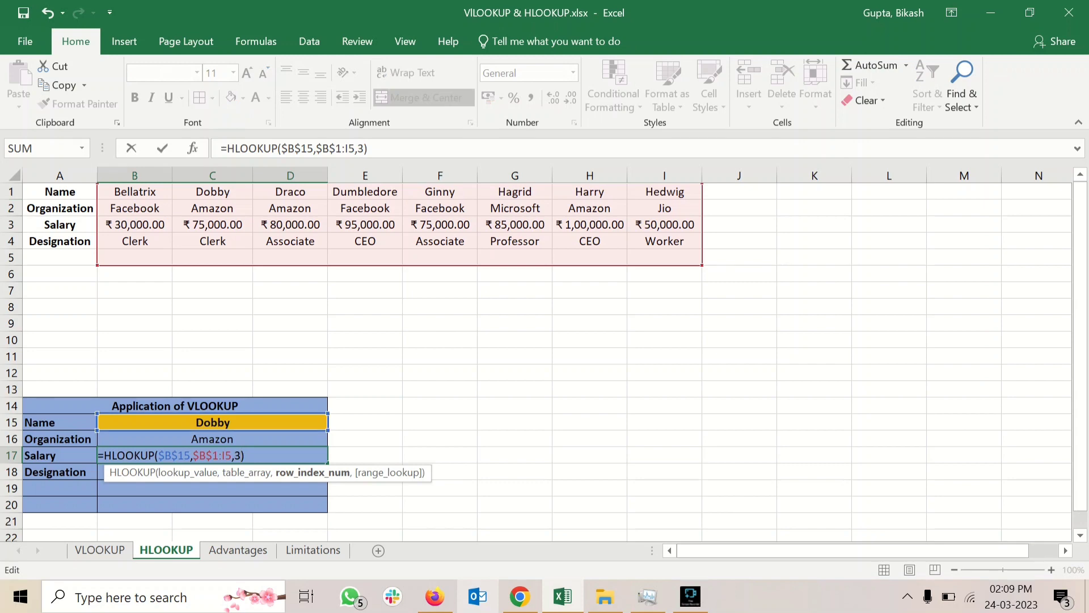
key("Return")
Set the row index of the Designation formula in B18 to 4
key("F2")
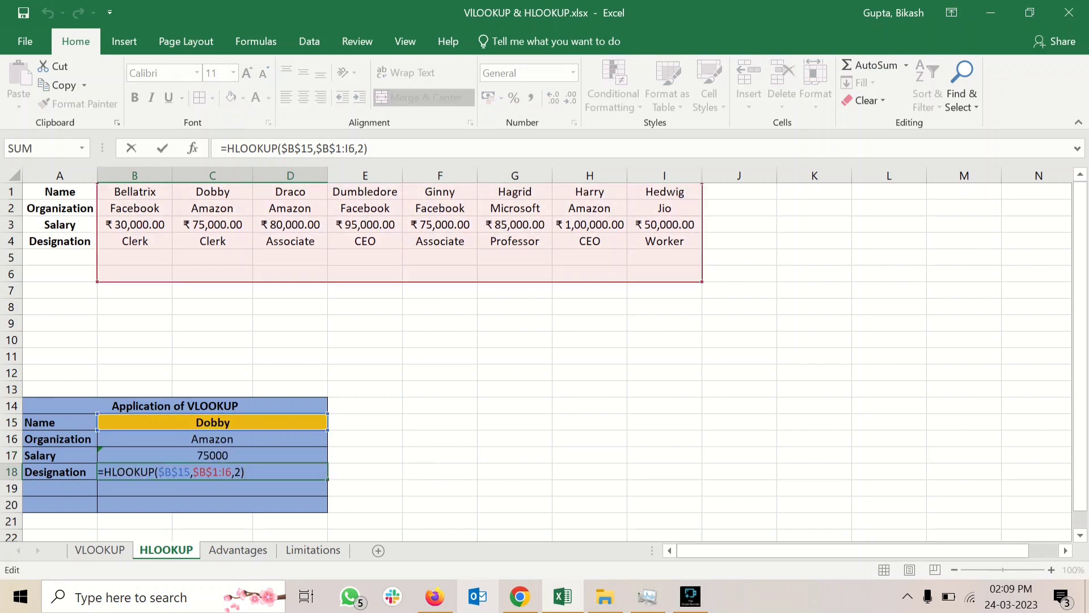
key("Left")
key("BackSpace")
type("4")
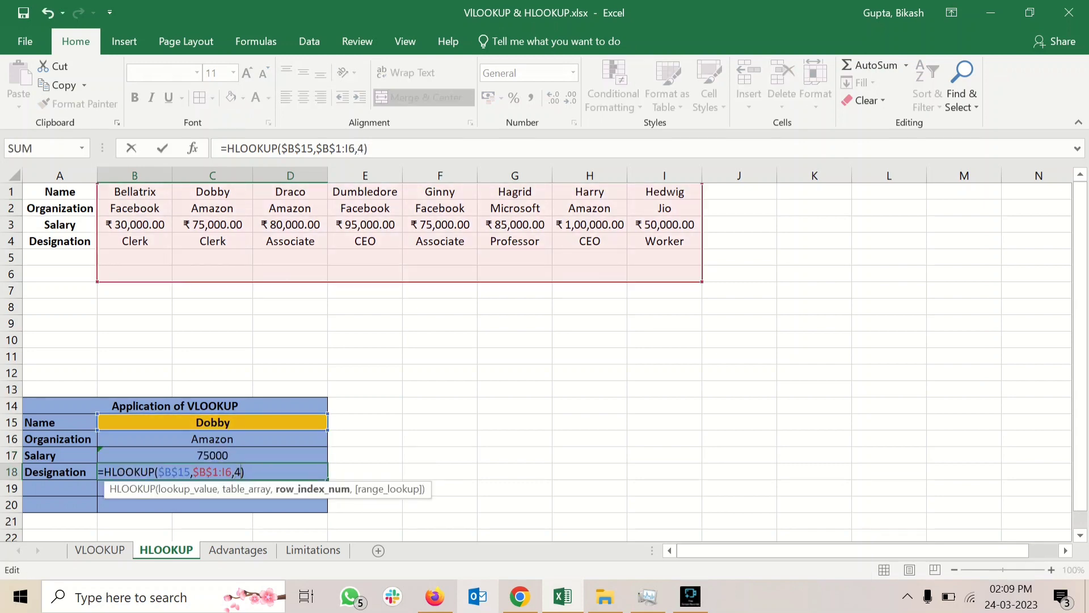
key("ctrl+Return")
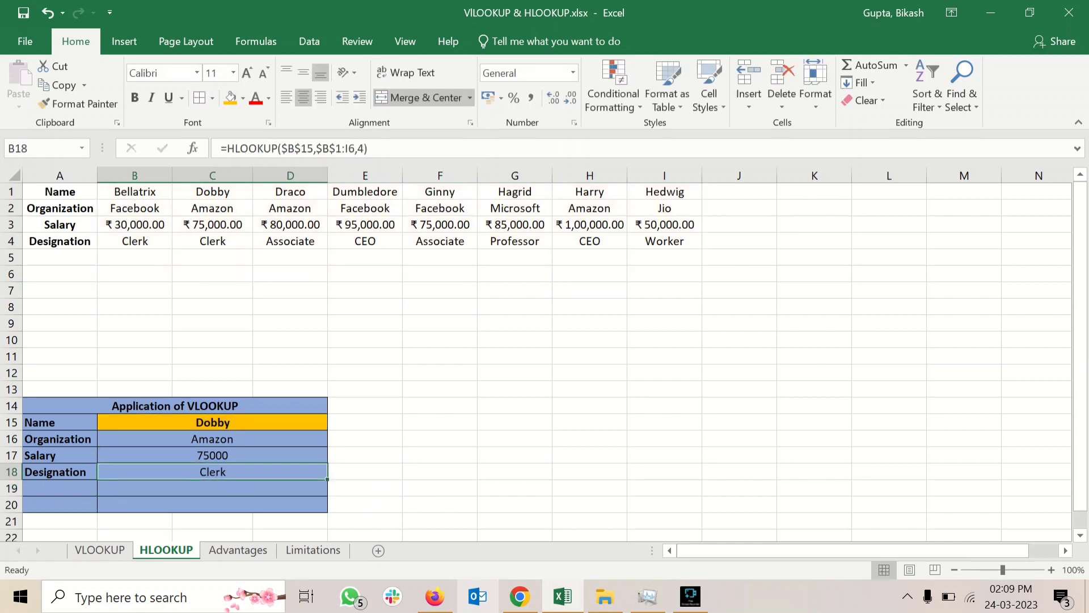
Compare the form's Salary and Designation results with the selected employee's entries in column C of the table
left_click(212, 192)
left_click(213, 208)
left_click(212, 241)
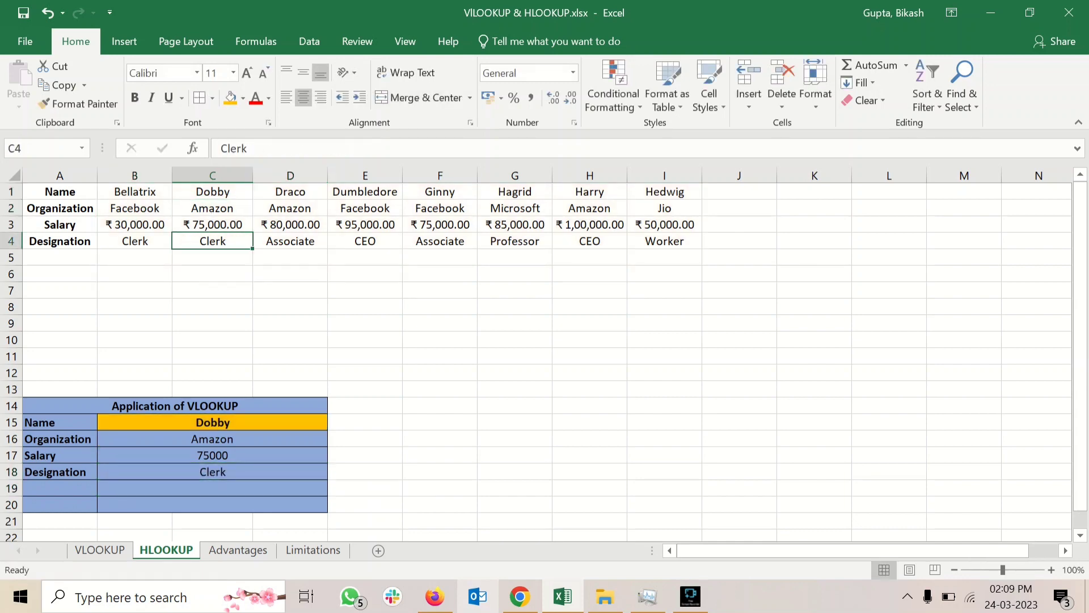
left_click(212, 422)
left_click(212, 456)
left_click(212, 472)
left_click_drag(440, 406, 440, 390)
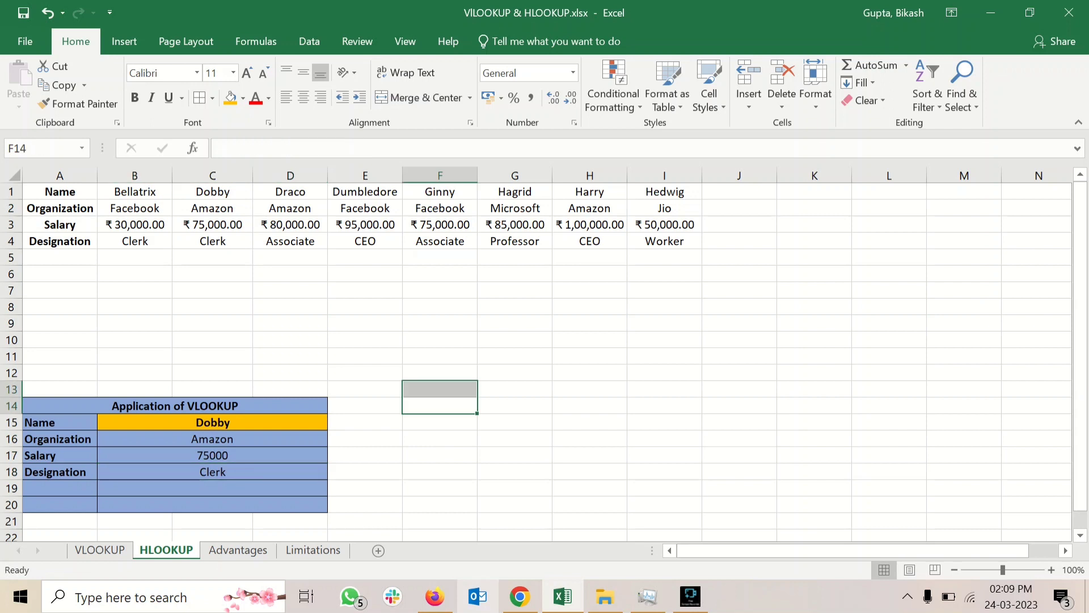
Change the form title in A14 to "Application of HLOOKUP"
left_click(212, 423)
double_click(209, 406)
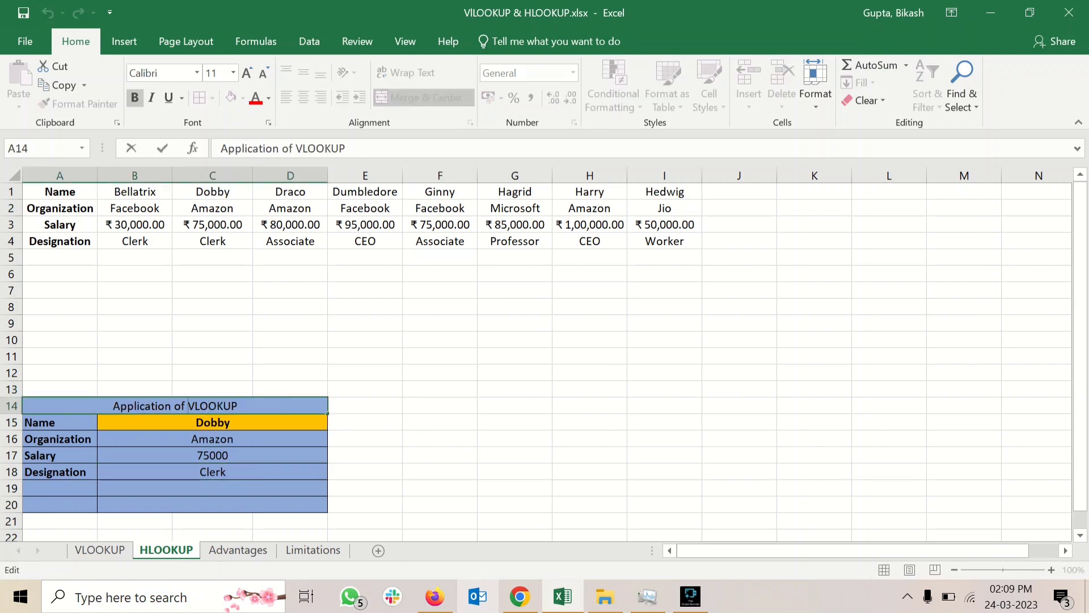
key("Delete")
type("h")
key("Return")
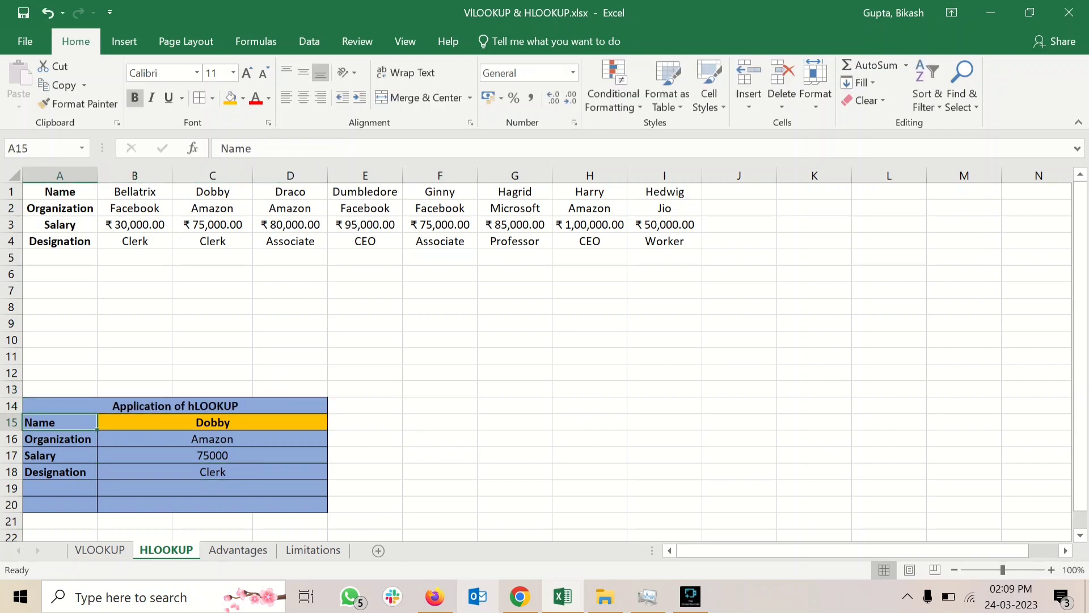
key("Up")
key("F2")
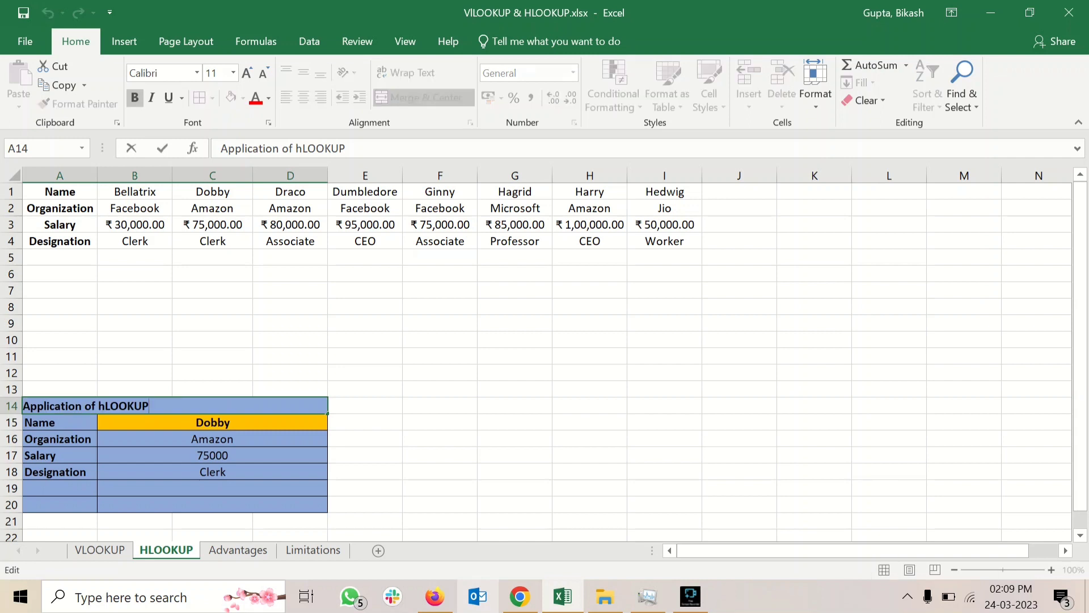
key("BackSpace")
type("h")
key("Return")
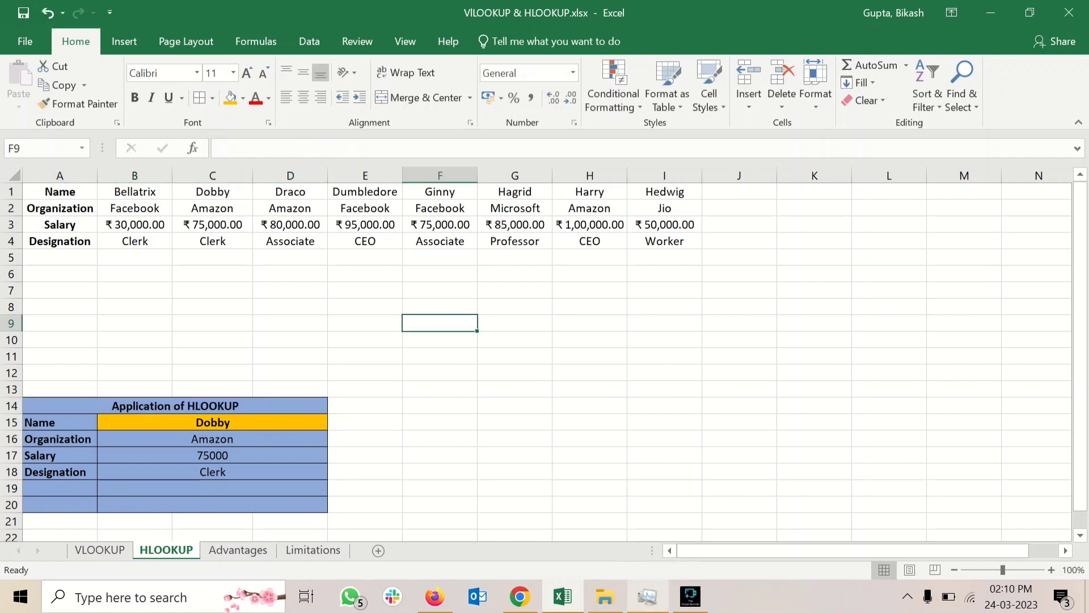
left_click(690, 597)
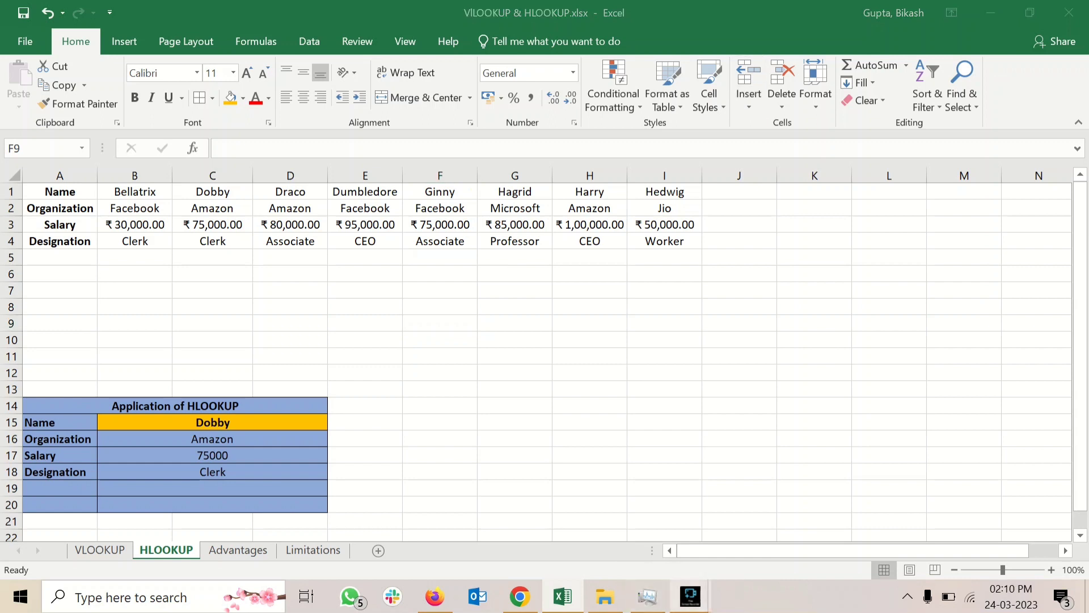
left_click(599, 522)
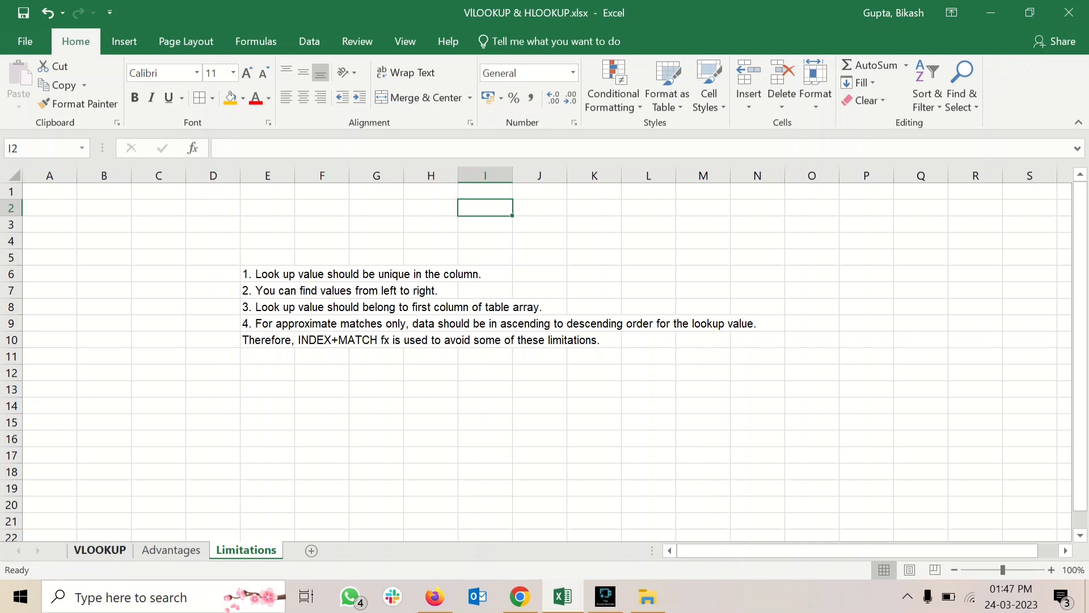
Copy the last name in A20 of the VLOOKUP sheet over the name in A19 to create a duplicate lookup value
left_click(100, 550)
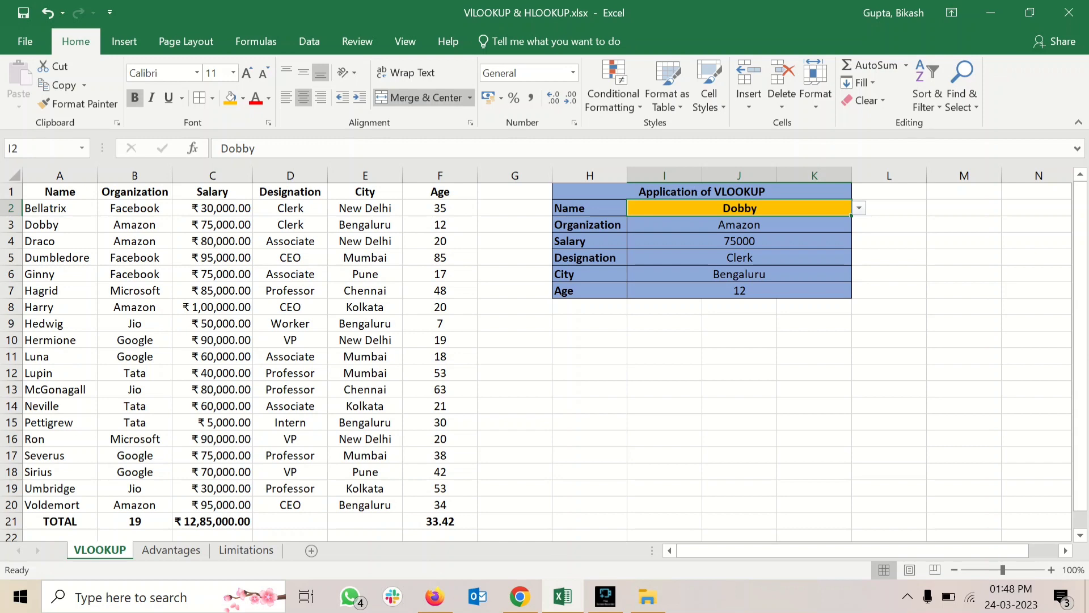
left_click(60, 521)
left_click(59, 208)
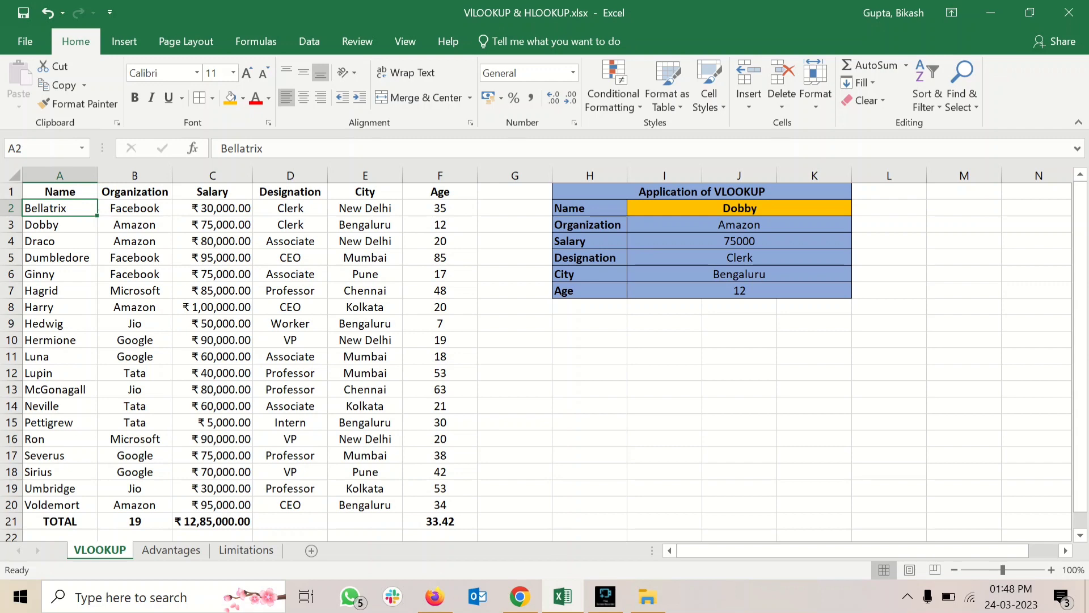
left_click(60, 488)
key("Down")
key("ctrl+c")
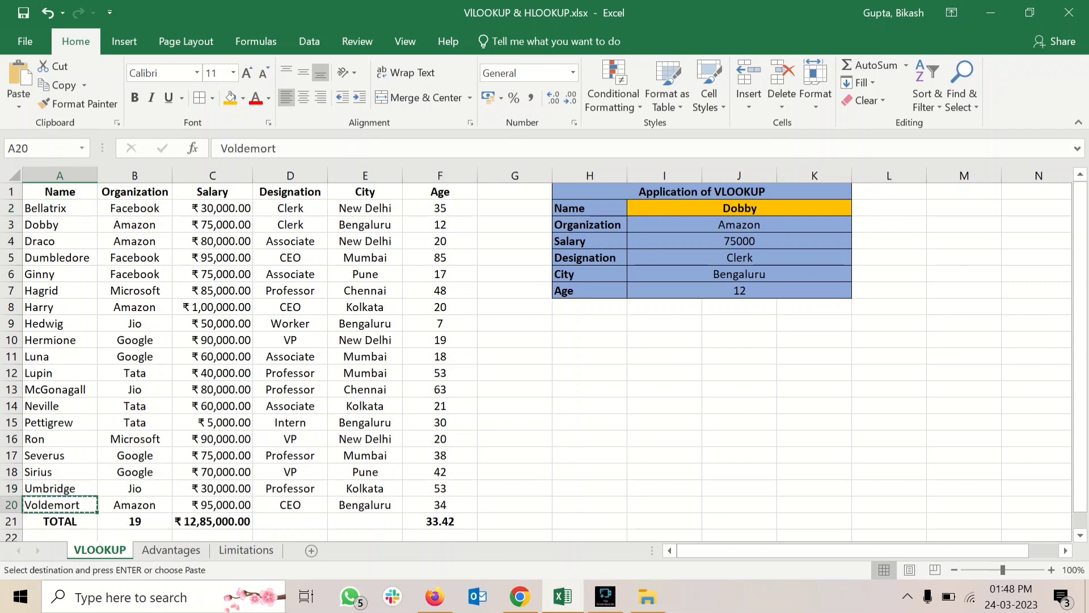
key("Up")
key("ctrl+v")
key("Right")
key("Left")
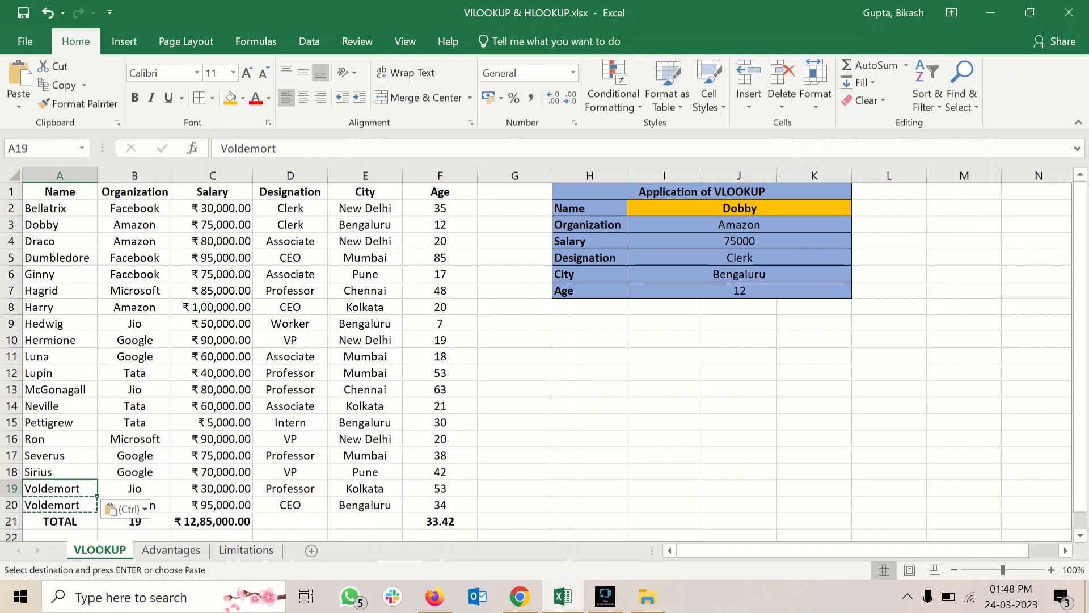
Pick the first of the two duplicate names for the Name cell I2 of the lookup form
left_click(739, 224)
left_click(739, 208)
left_click(859, 208)
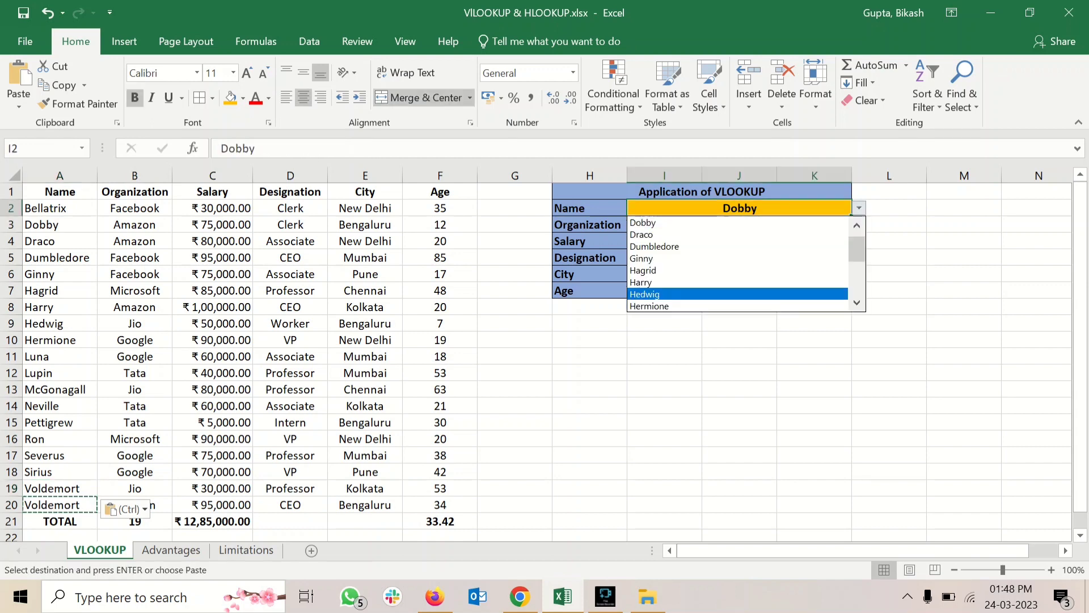
left_click_drag(857, 253, 857, 286)
left_click(651, 294)
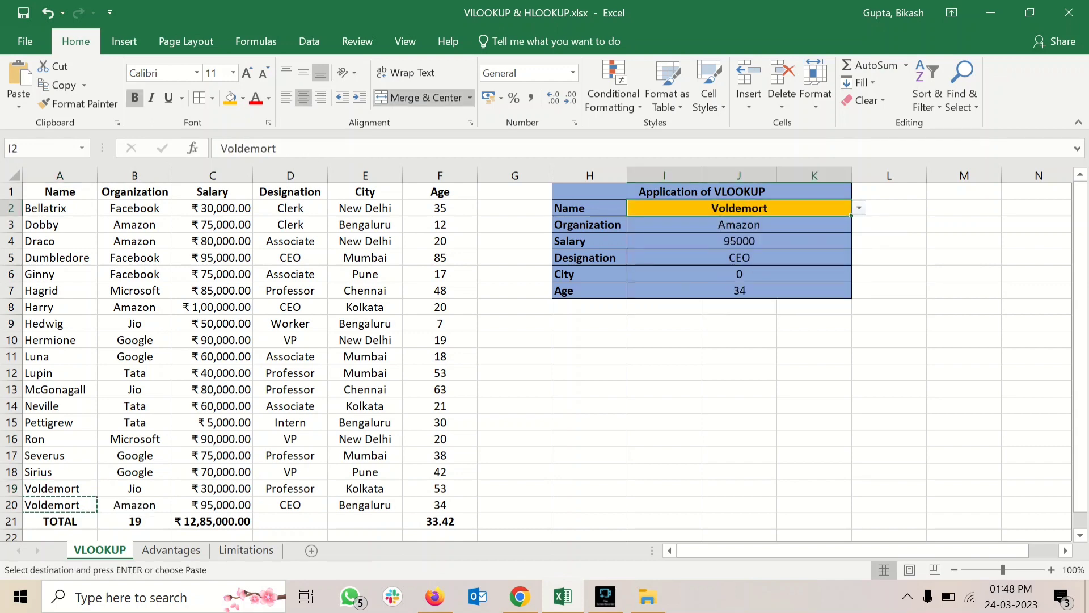
Switch the form's Name between the two duplicate entries to compare the VLOOKUP results each one returns
left_click(859, 208)
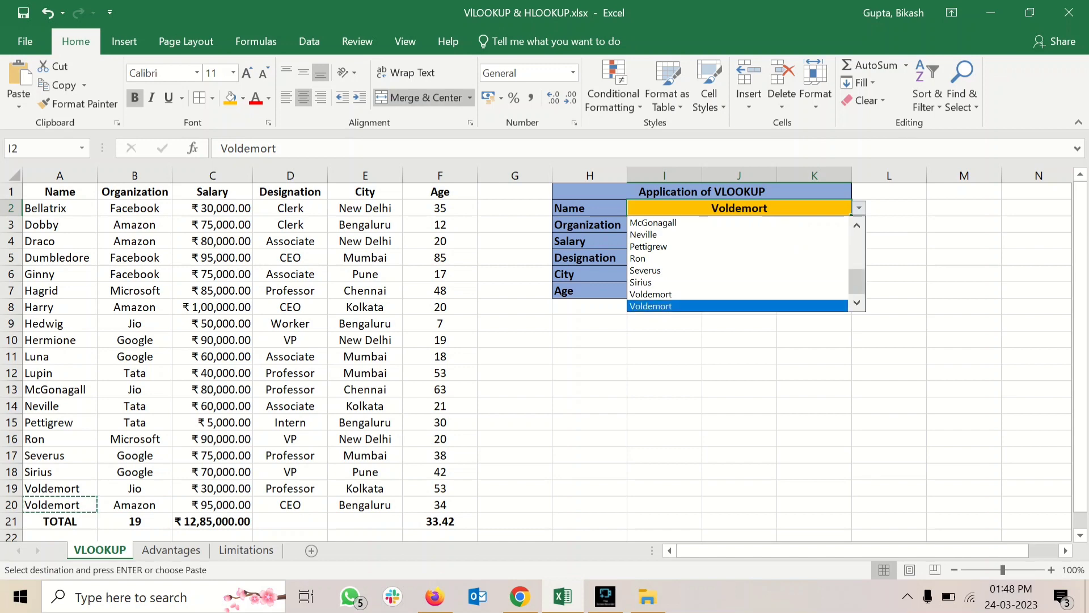
left_click(739, 305)
left_click(739, 290)
left_click(740, 208)
left_click(859, 208)
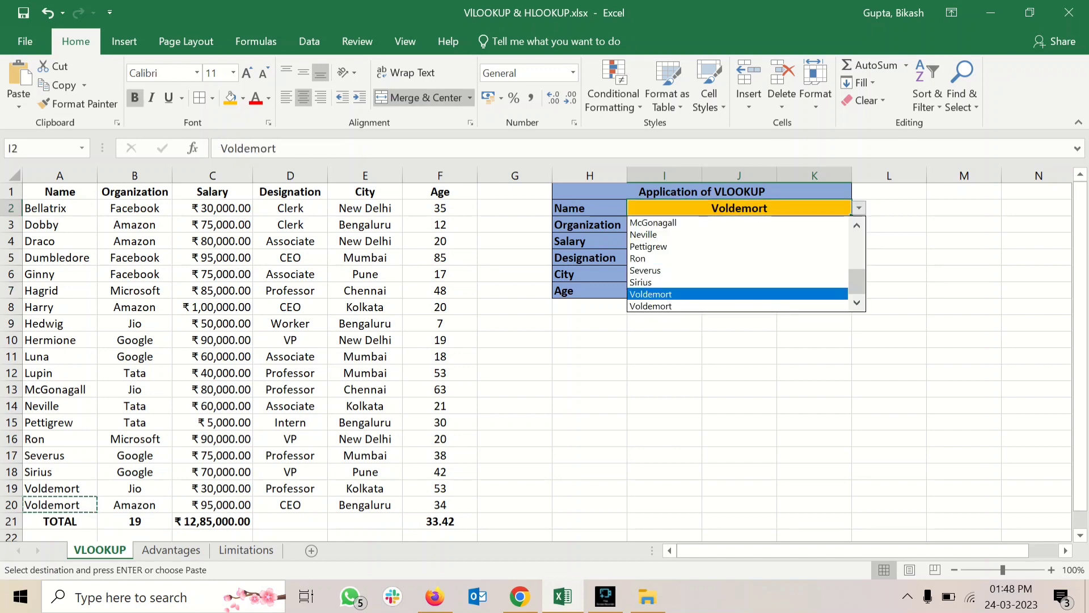
left_click(739, 294)
left_click(739, 290)
left_click(740, 258)
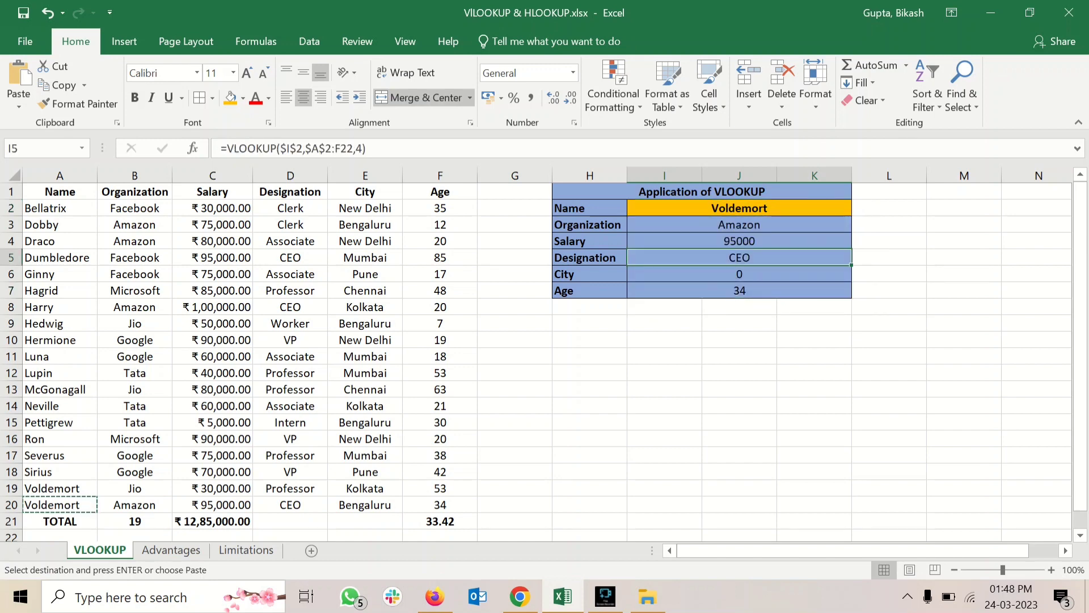
left_click(740, 208)
left_click(859, 208)
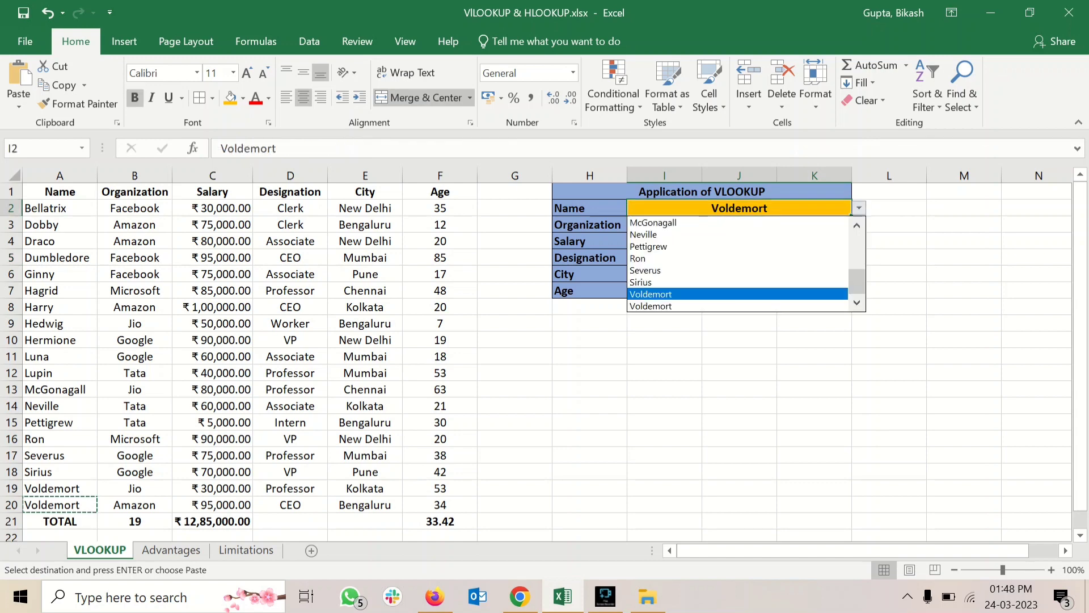
left_click(740, 307)
left_click(739, 241)
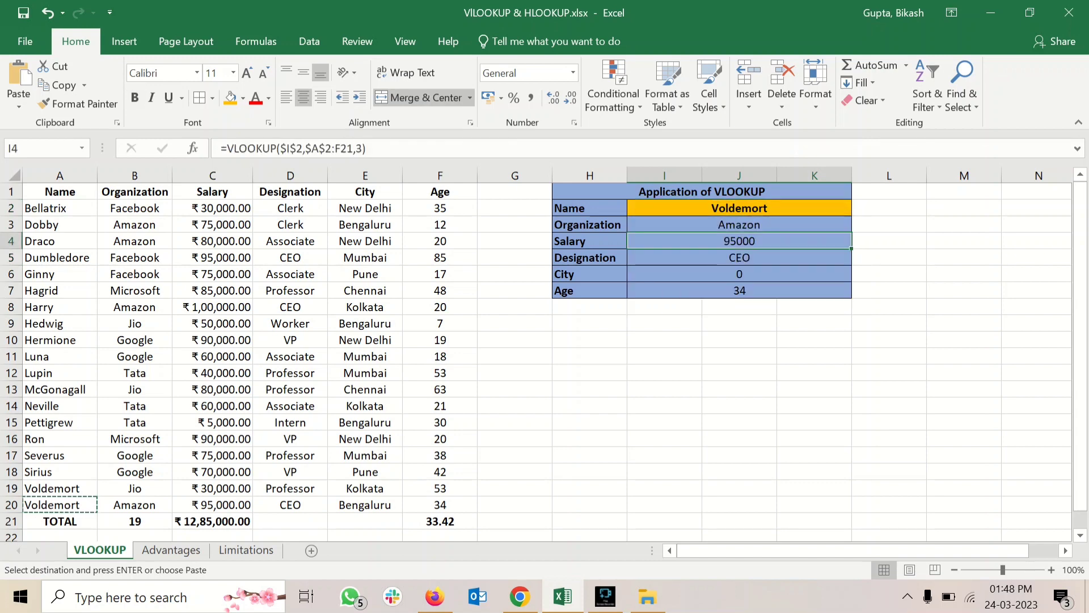
Compare the form's Organization result with the duplicate rows 19 and 20 and with the first point on the Limitations sheet
left_click(739, 225)
left_click(134, 488)
left_click(59, 488)
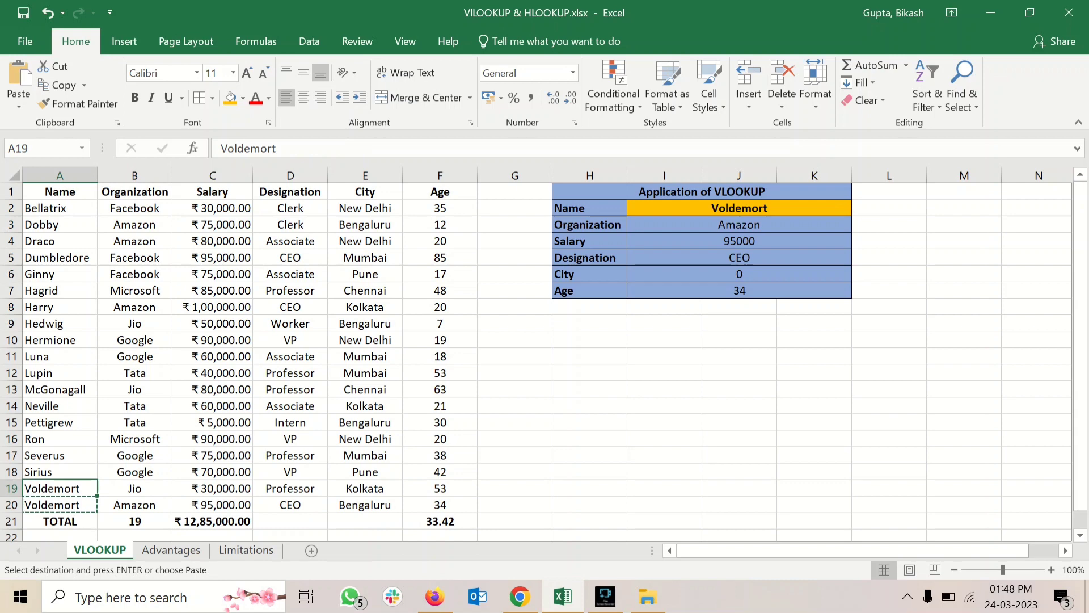
left_click(60, 505)
left_click(246, 550)
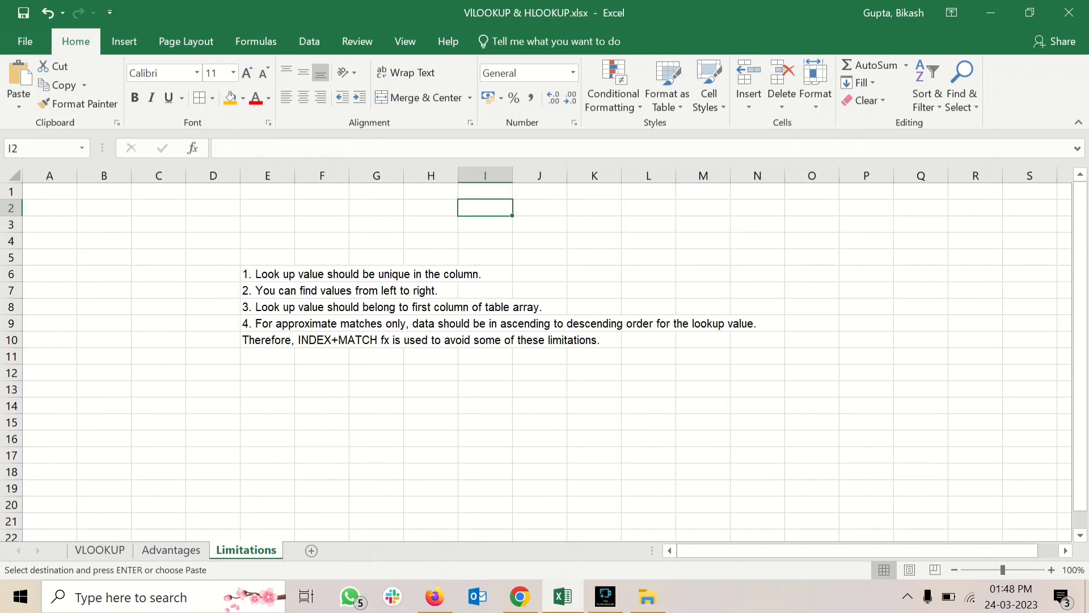
left_click(267, 274)
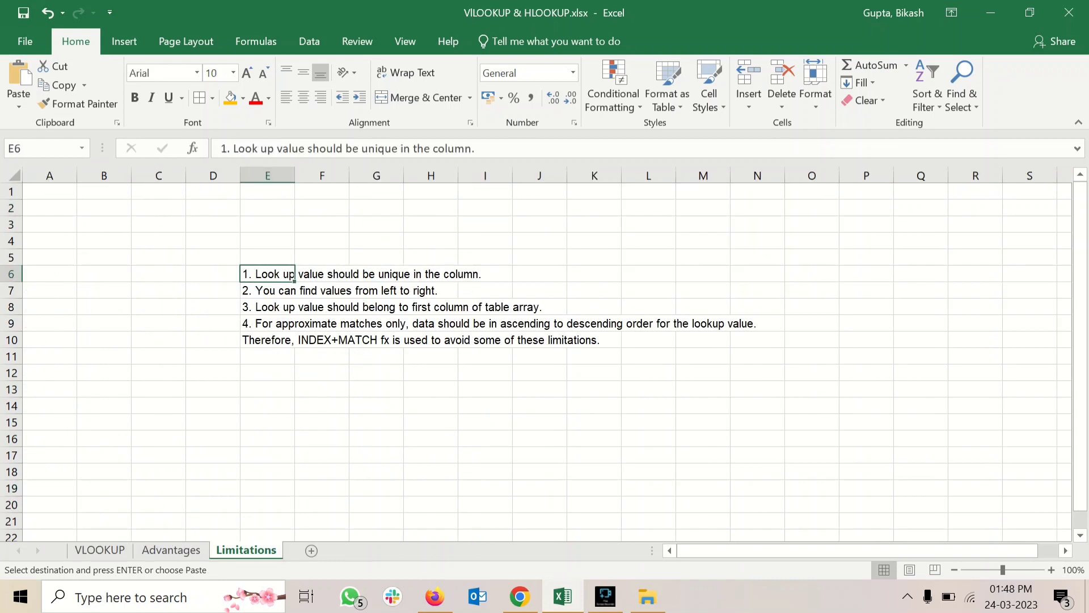
left_click(100, 549)
left_click(60, 488)
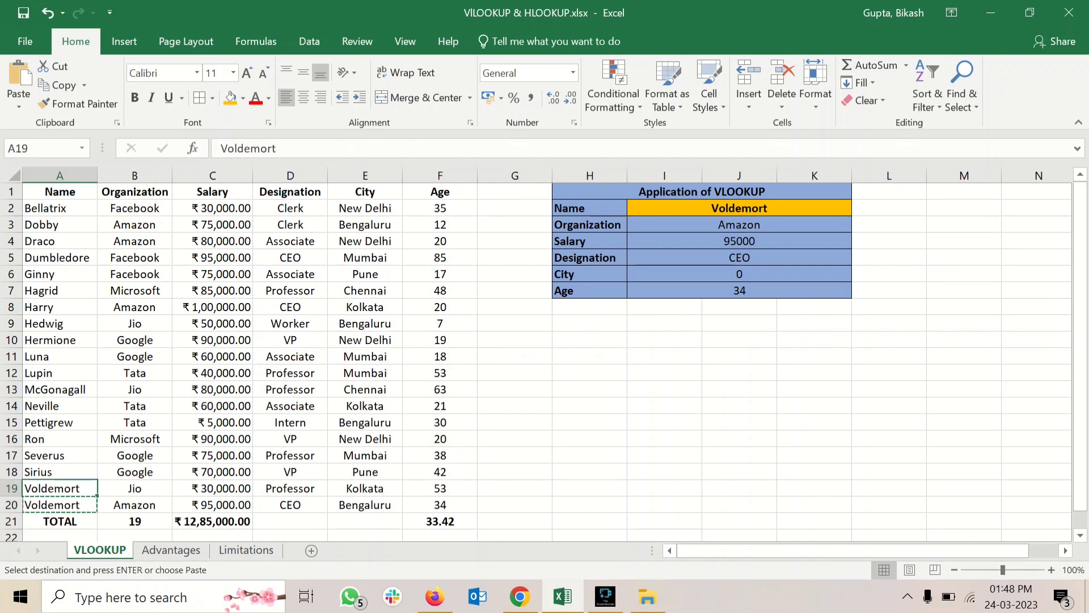
Undo the duplicate name in A19 and the form's name selections, and clear the copy selection
left_click(48, 12)
left_click(47, 13)
left_click(47, 12)
left_click(134, 274)
key("ctrl+z")
key("ctrl+z")
key("ctrl+z")
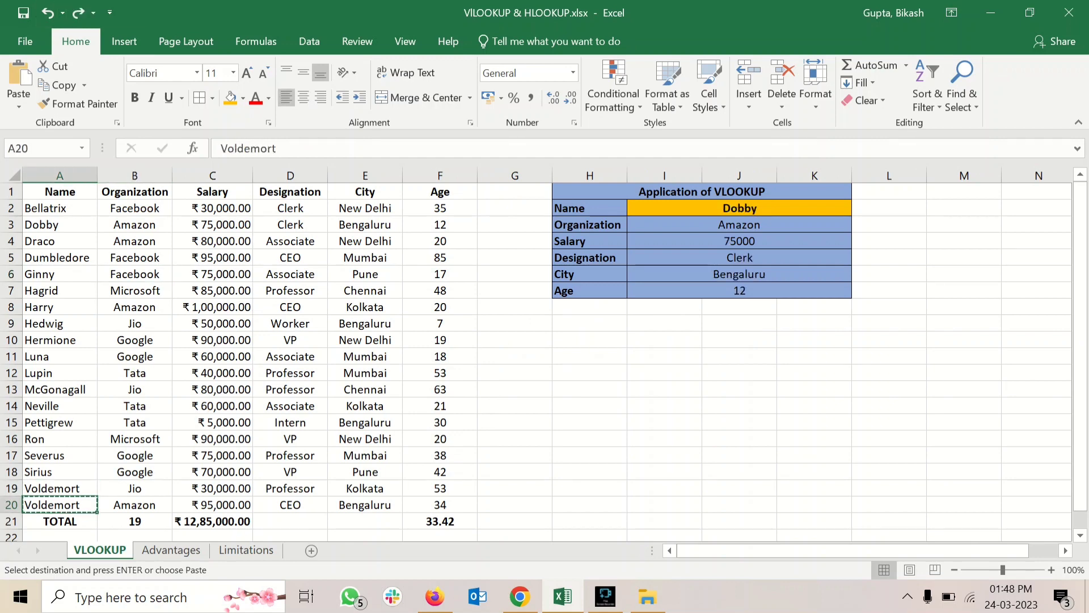
left_click(291, 405)
key("Escape")
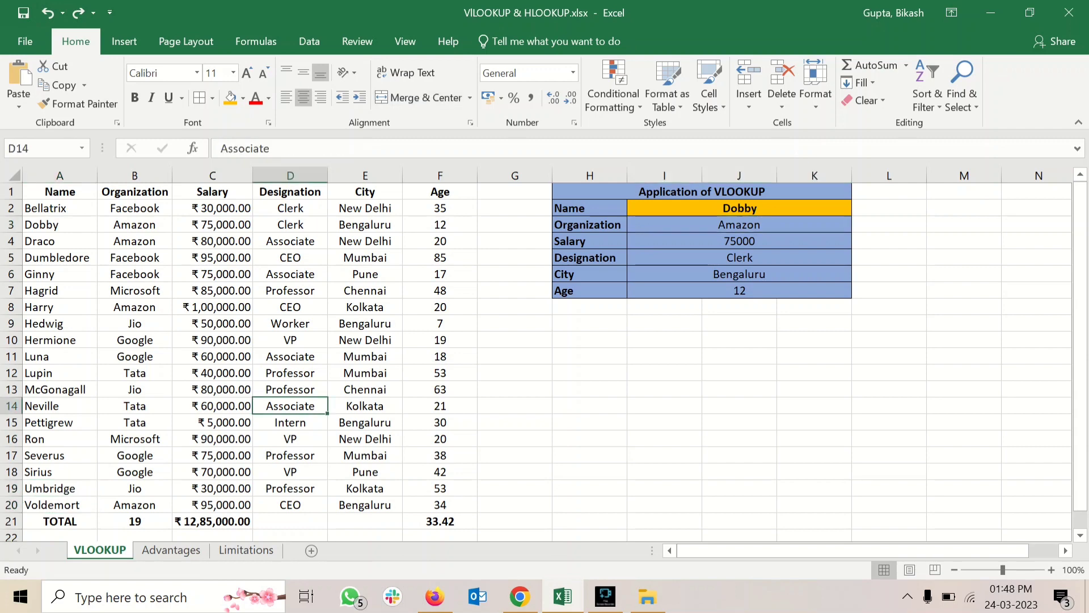
Review the Limitations list and examine the table array and column index arguments of the Organization formula in I3
left_click(590, 340)
left_click(246, 551)
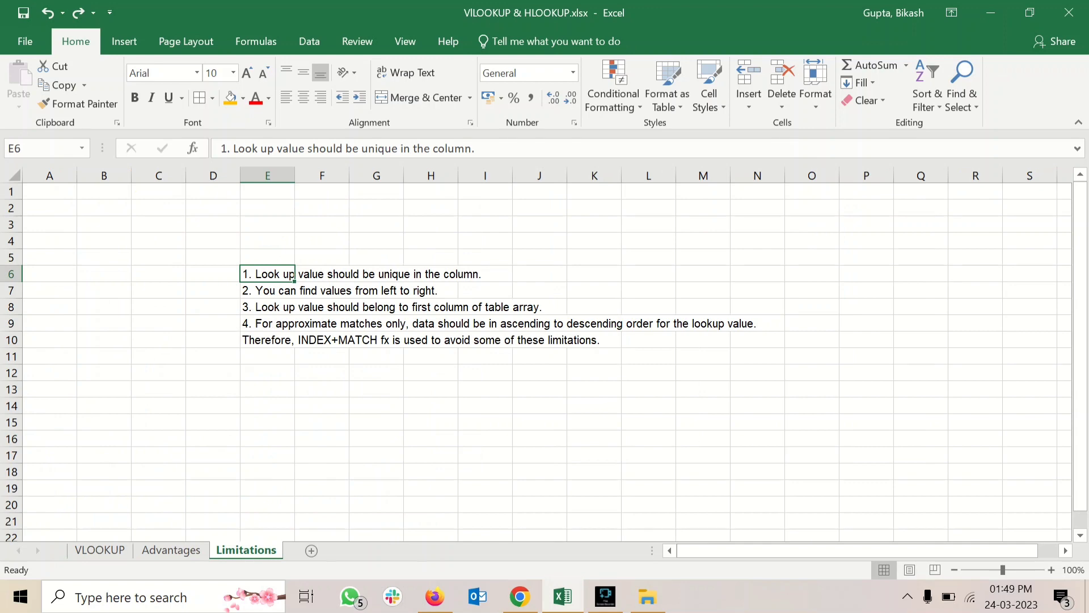
left_click(100, 549)
left_click(739, 225)
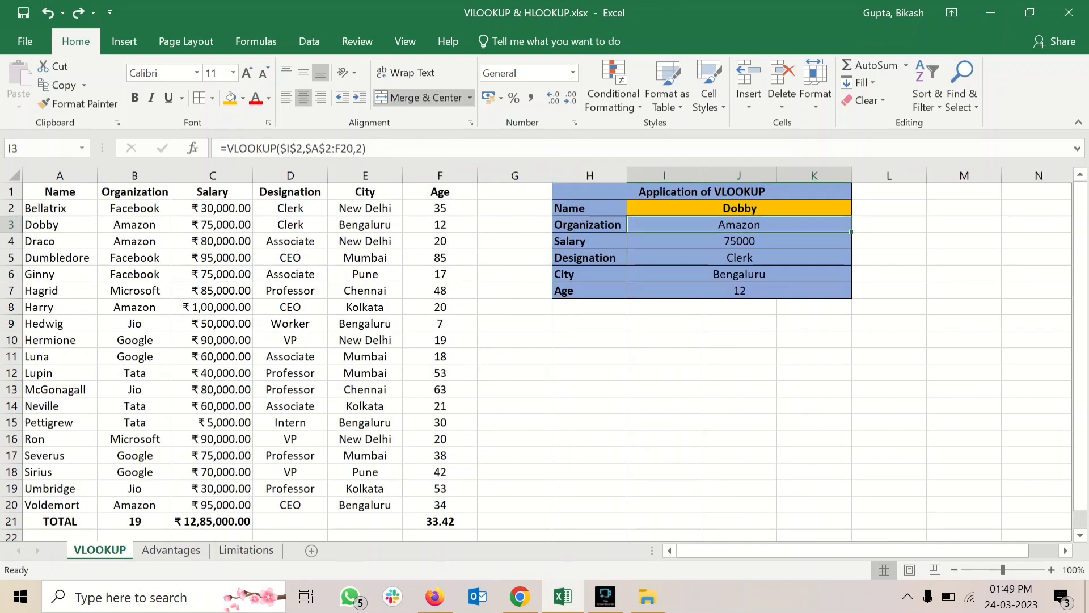
double_click(704, 225)
left_click(719, 225)
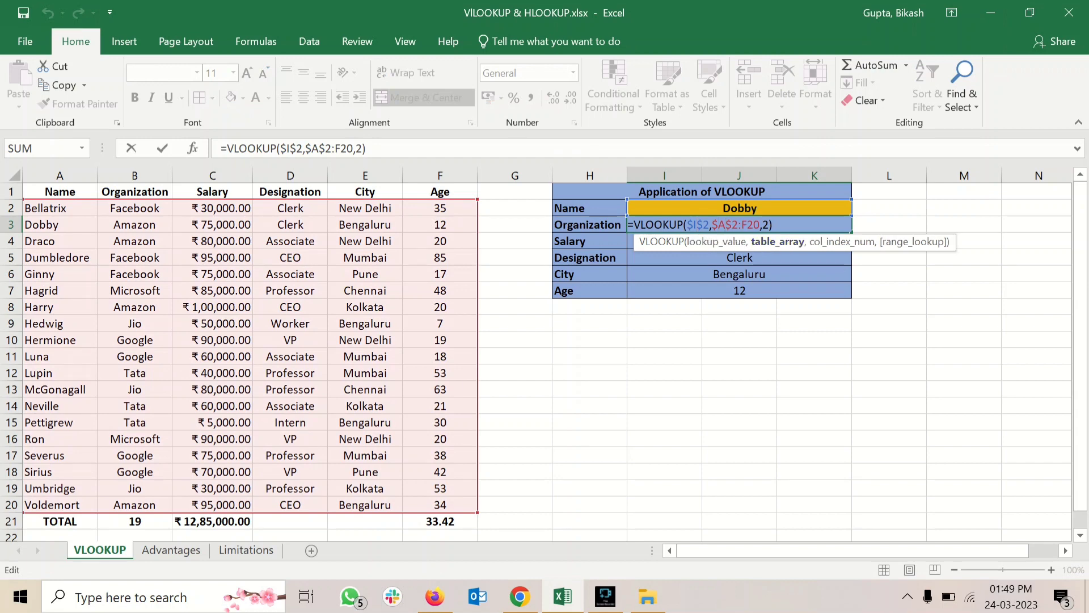
left_click(764, 224)
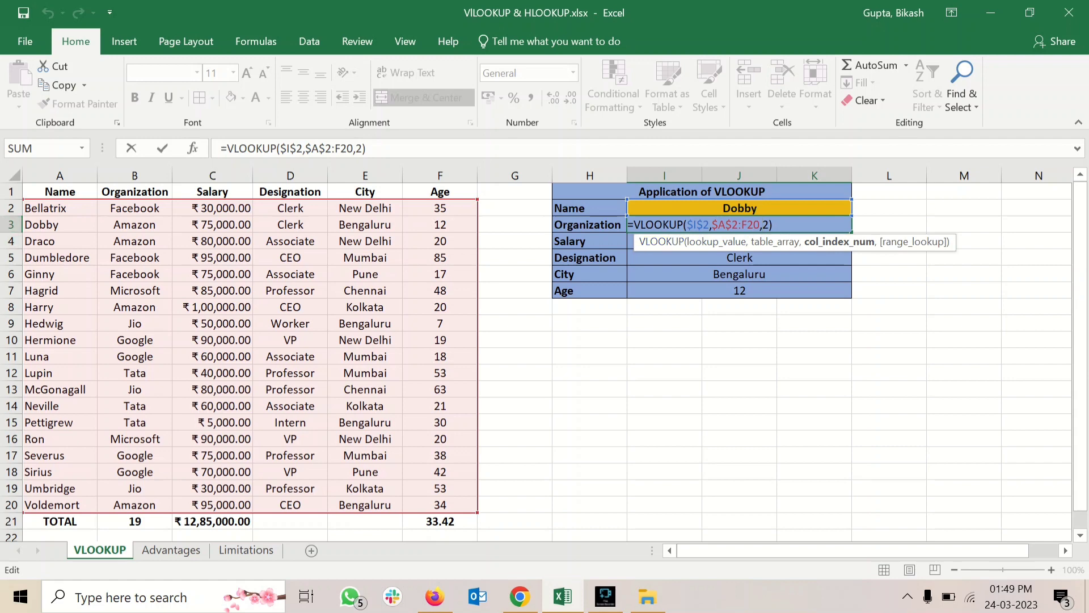
left_click(739, 356)
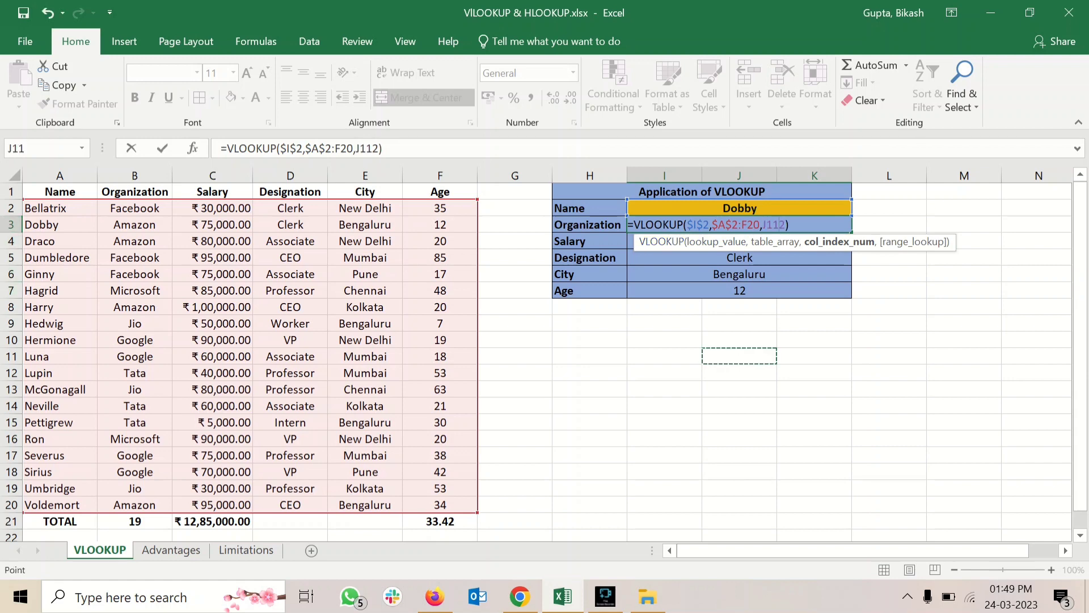
key("Escape")
Make the third limitation in E8 of the Limitations sheet, about the first column of the table array, bold
left_click(246, 549)
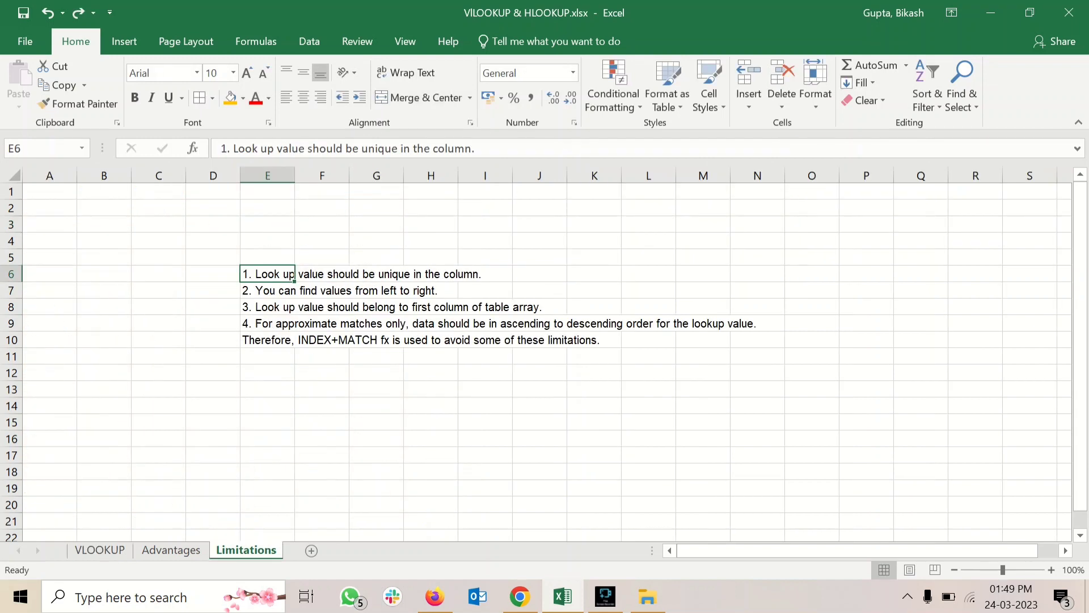
left_click(267, 307)
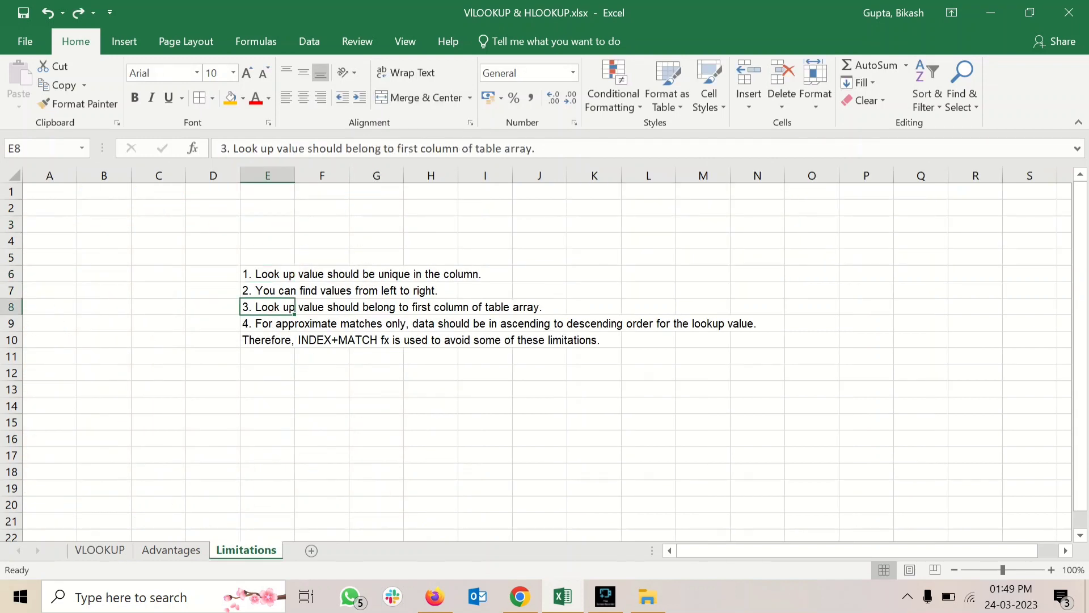
key("ctrl+b")
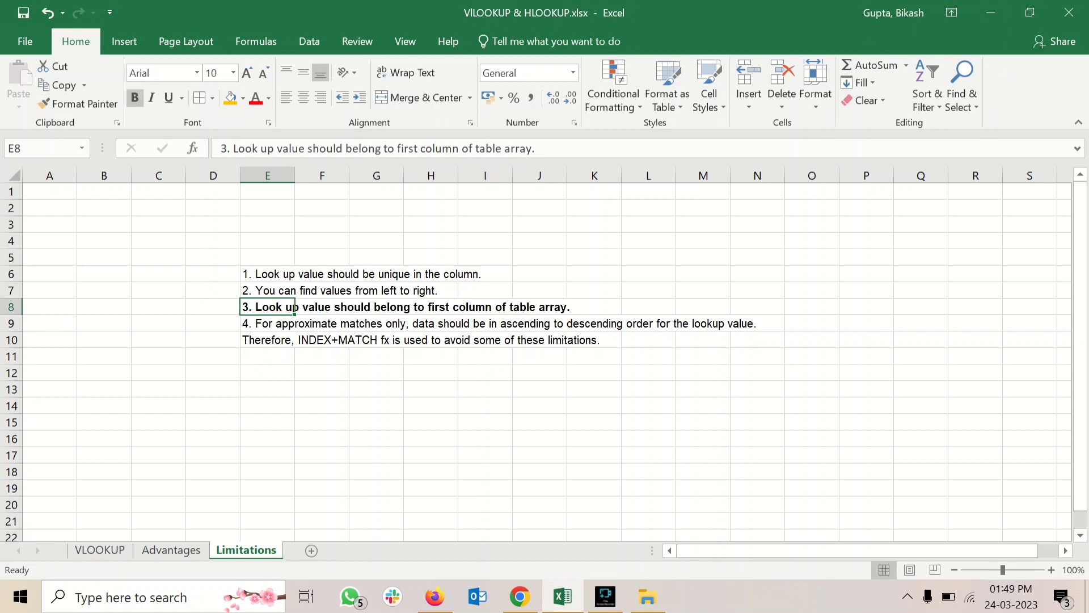
key("Left")
key("Right")
Examine the lookup value in I2, the table array A2:F20 and its first column on the VLOOKUP sheet
left_click(100, 550)
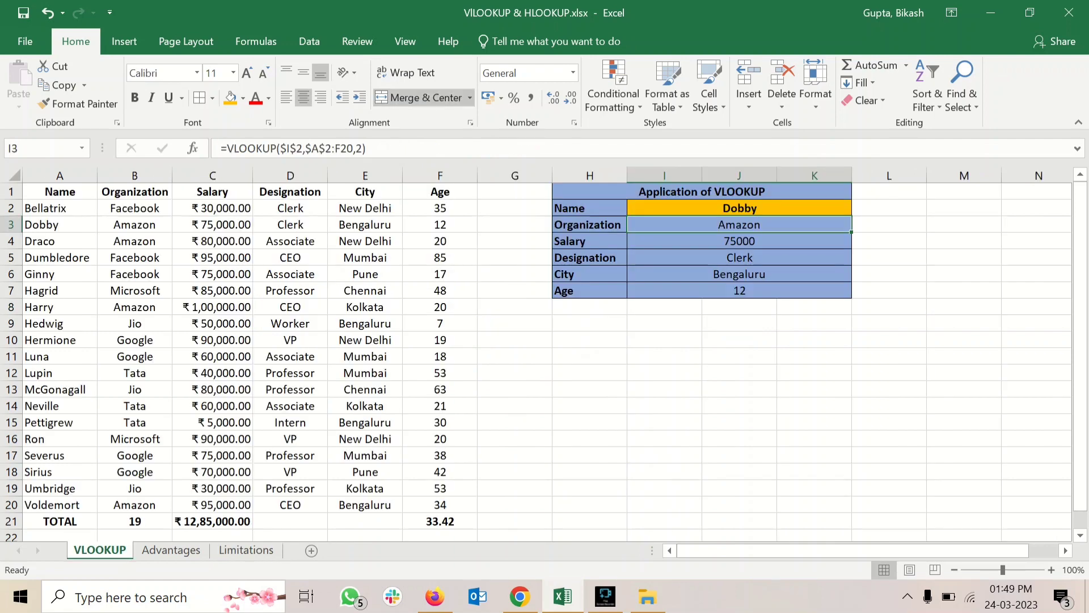
left_click(740, 209)
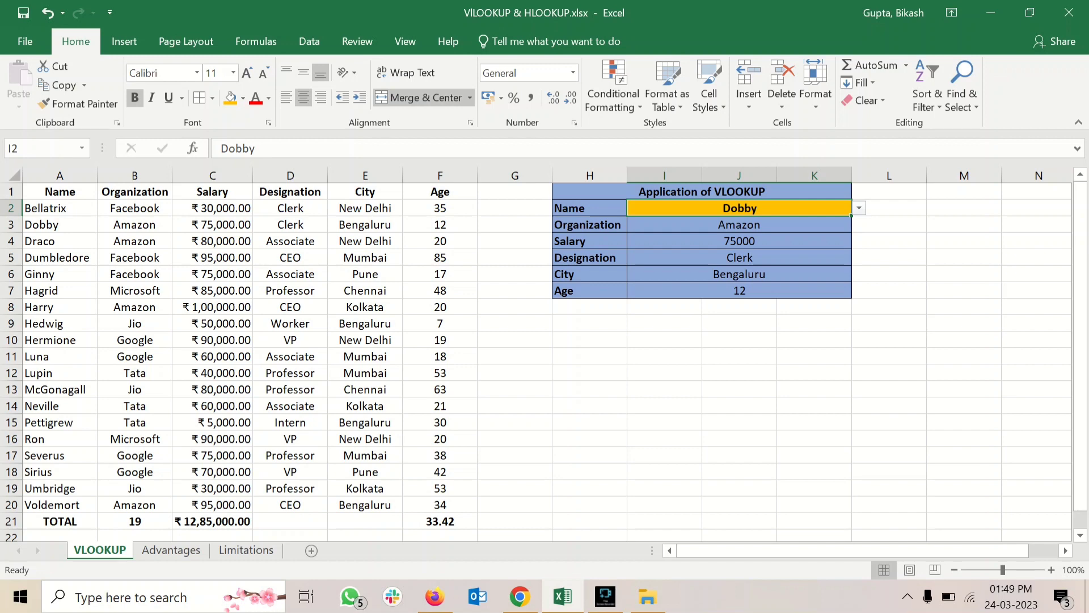
left_click_drag(45, 208, 440, 505)
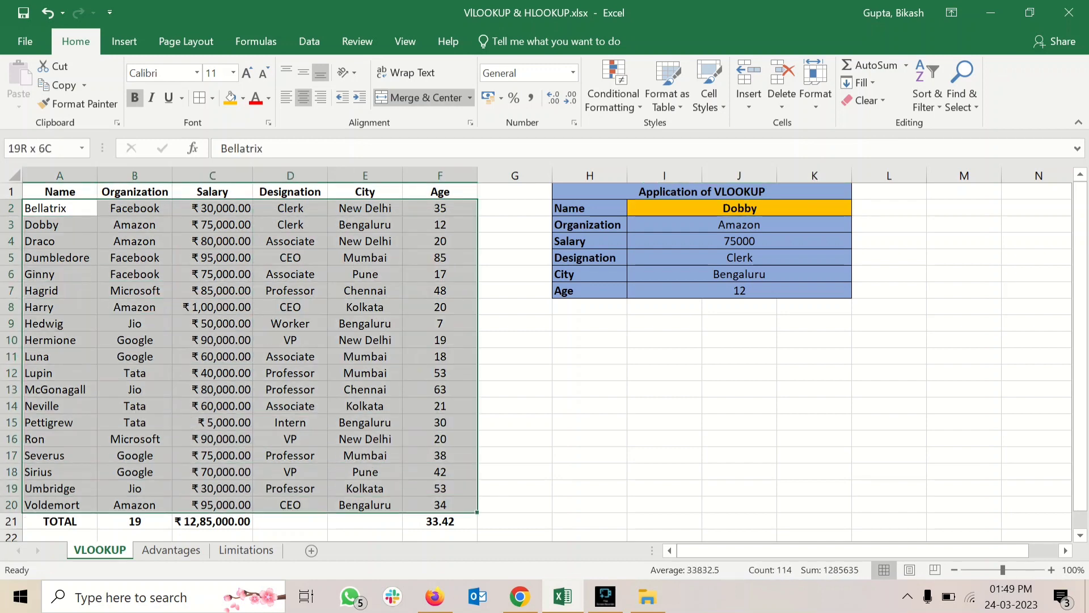
left_click(60, 241)
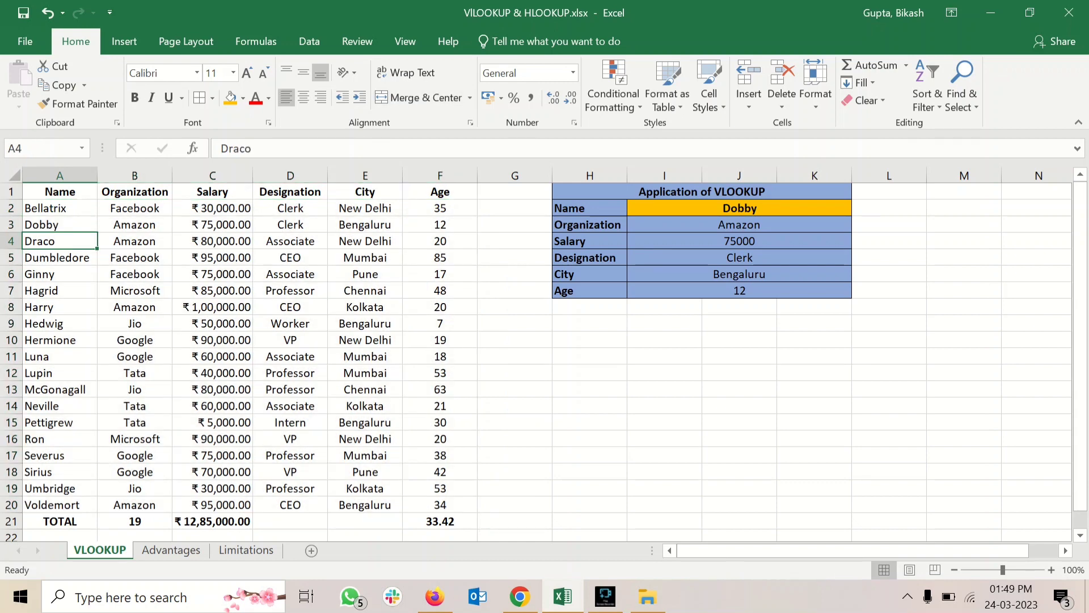
Compare the range B2:F20, which leaves out the Name column, with the full table array A2:F20
left_click(135, 208)
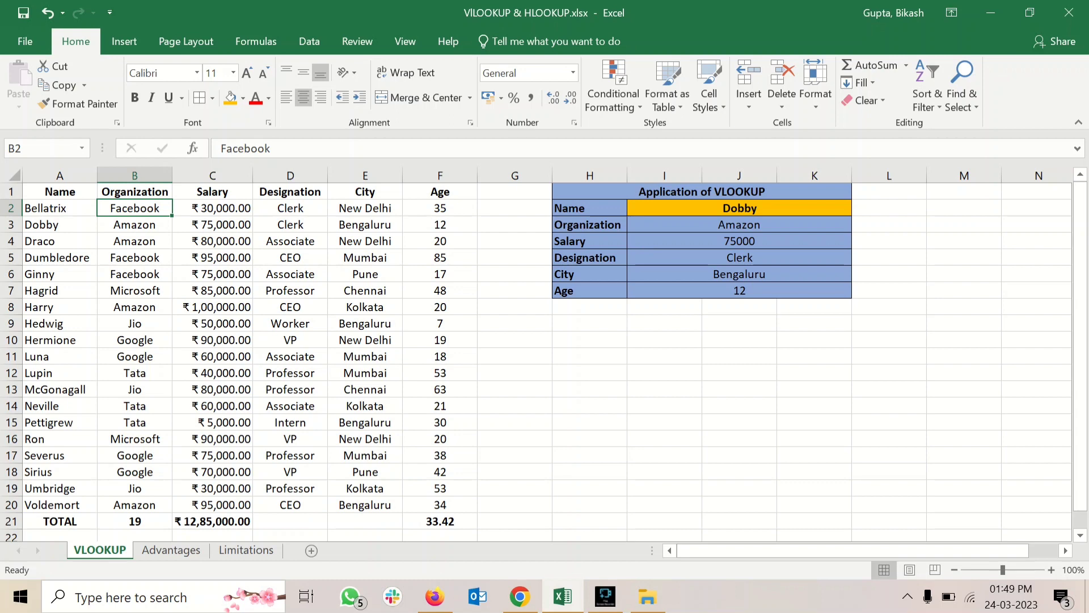
left_click_drag(134, 208, 437, 488)
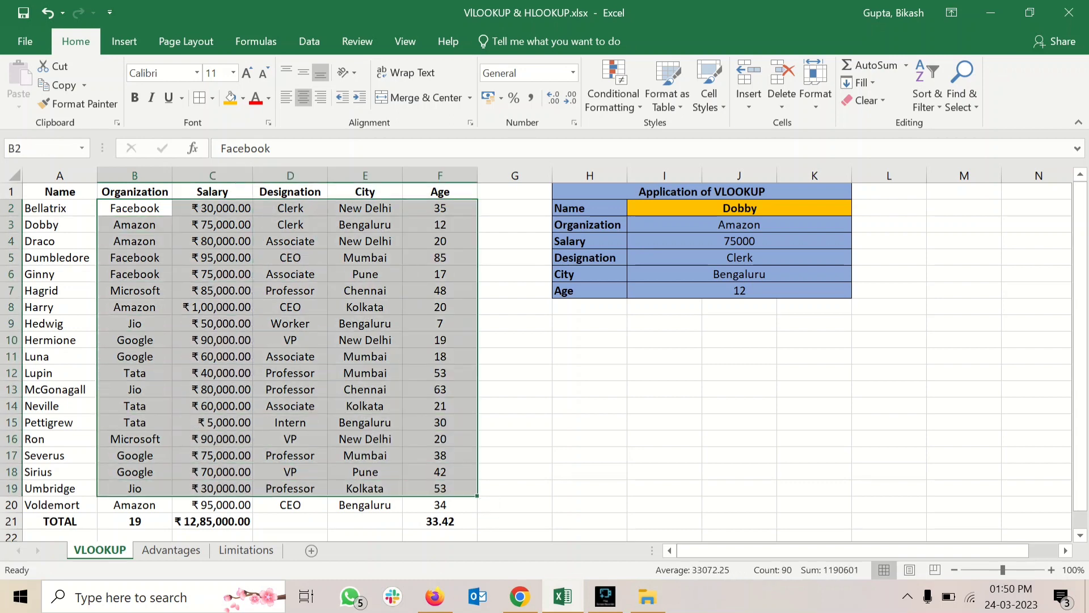
left_click(134, 258)
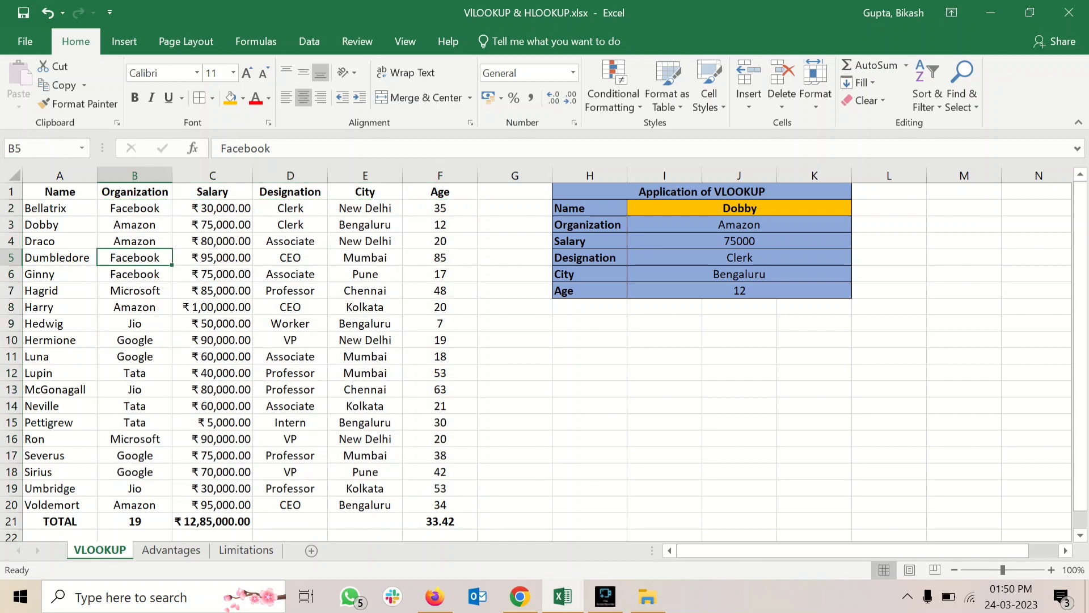
left_click(134, 209)
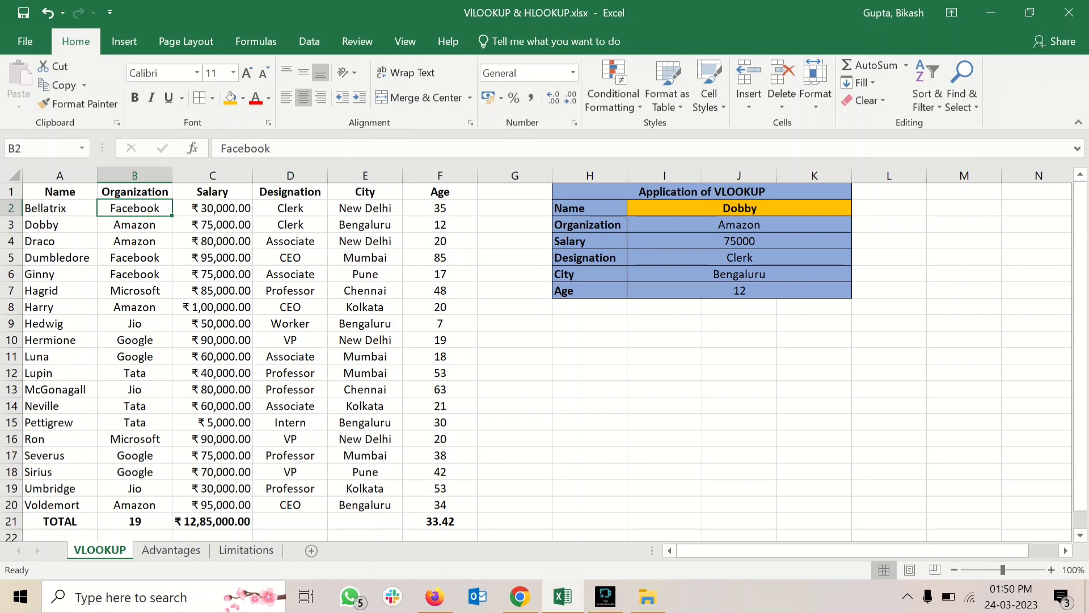
left_click_drag(135, 208, 442, 506)
left_click(60, 225)
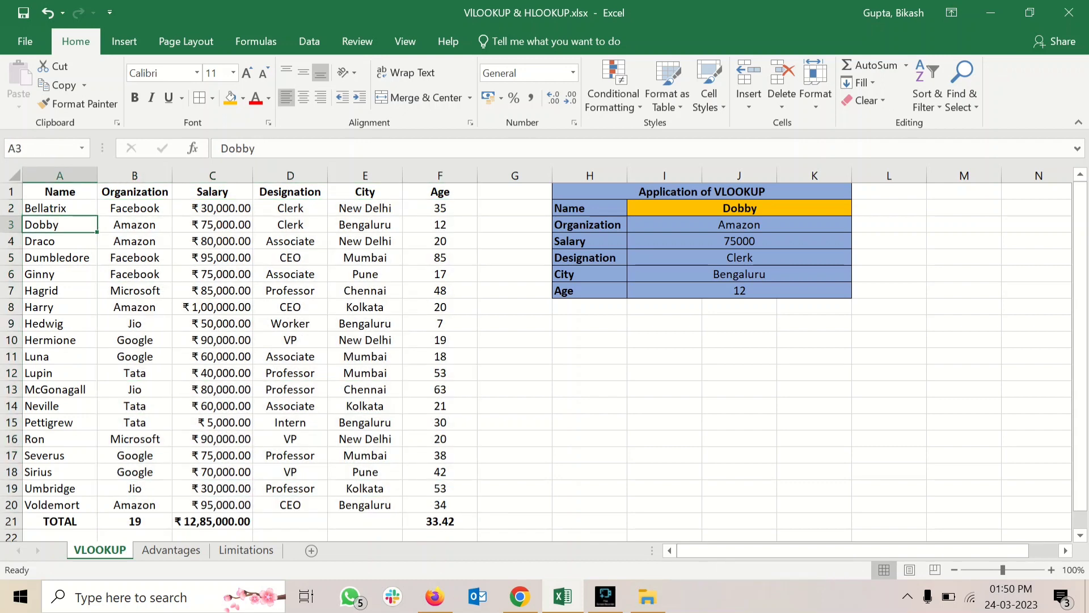
left_click_drag(59, 208, 440, 505)
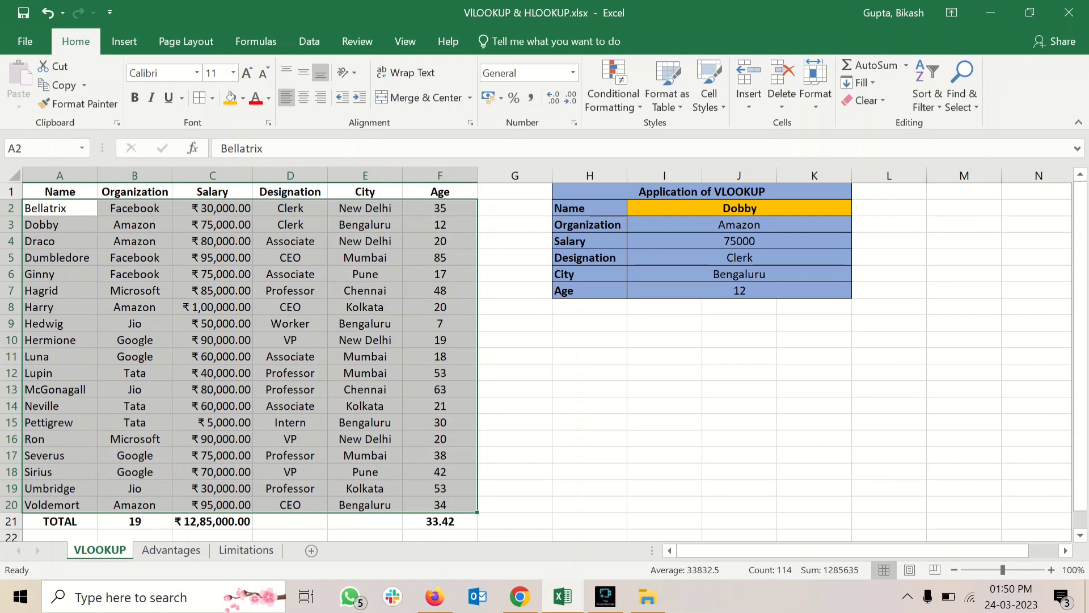
left_click(212, 372)
left_click_drag(135, 208, 440, 505)
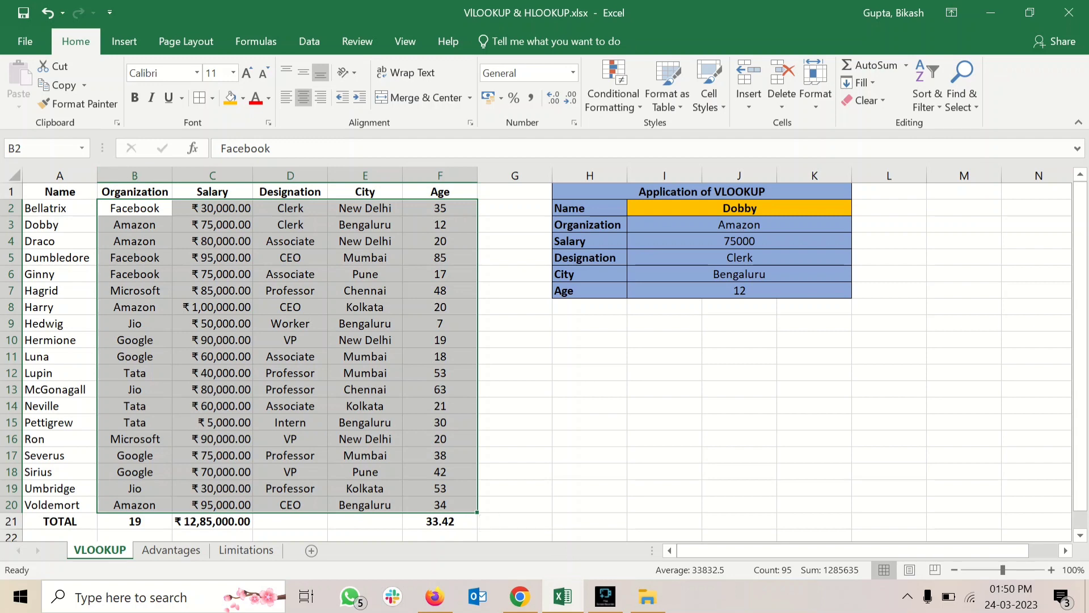
Examine the form's Name label, the lookup value in I2 and the Organization and Salary formulas in I3 and I4
left_click(590, 208)
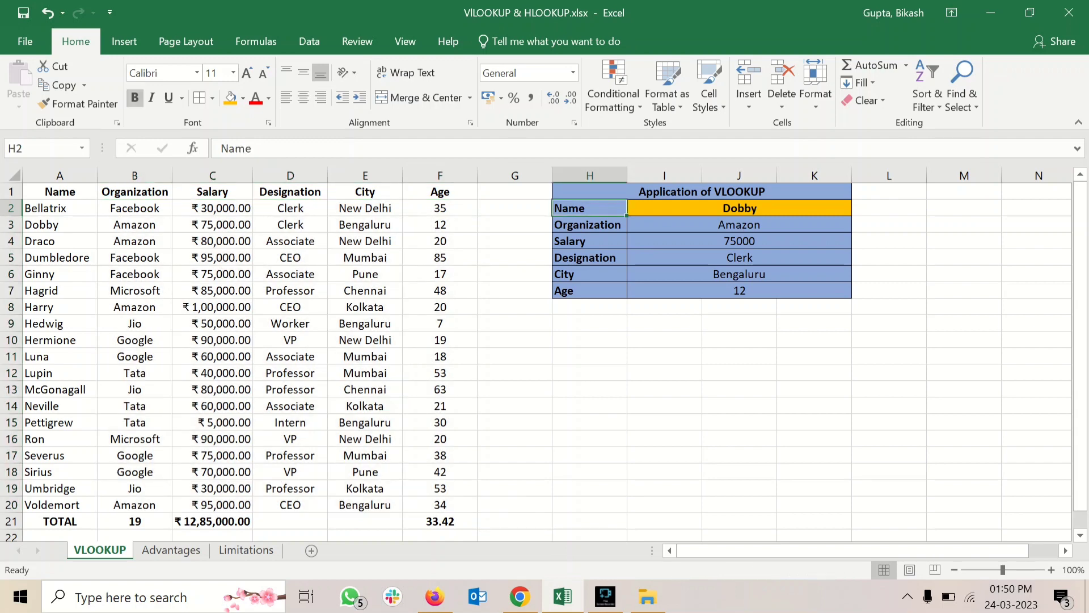
left_click(739, 208)
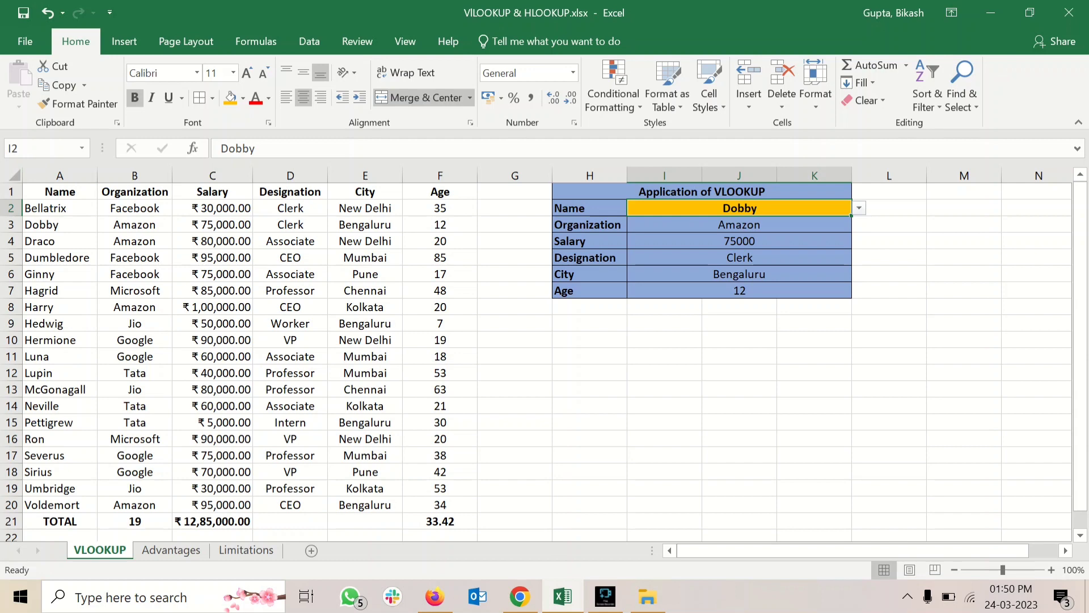
left_click(740, 225)
left_click(740, 241)
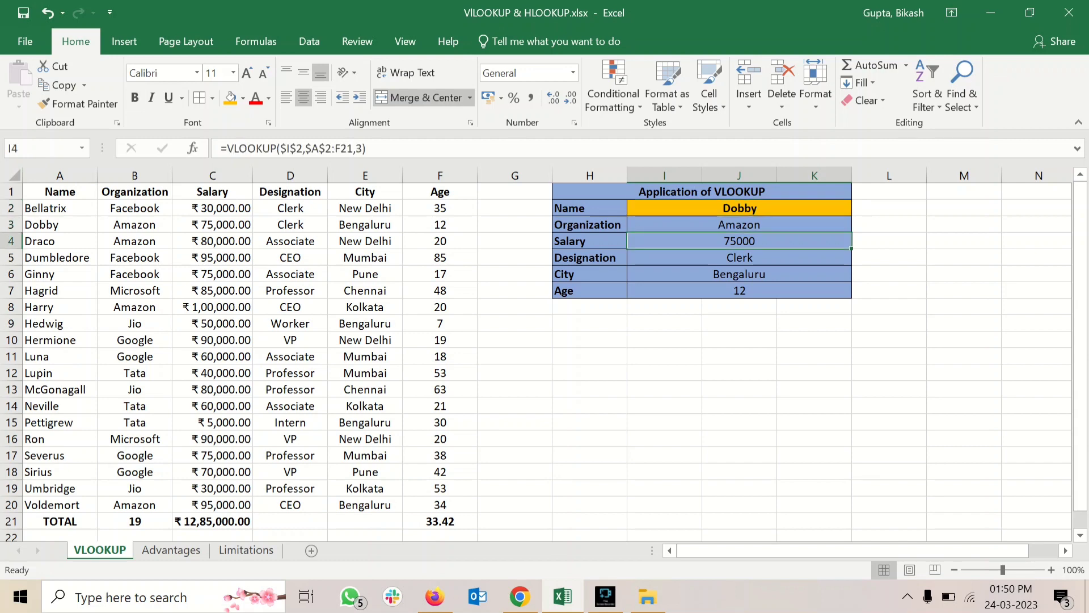
left_click(365, 521)
Review the fourth limitation in E9 of the Limitations sheet, about data order for approximate matches, alongside the VLOOKUP sheet's data
left_click(247, 550)
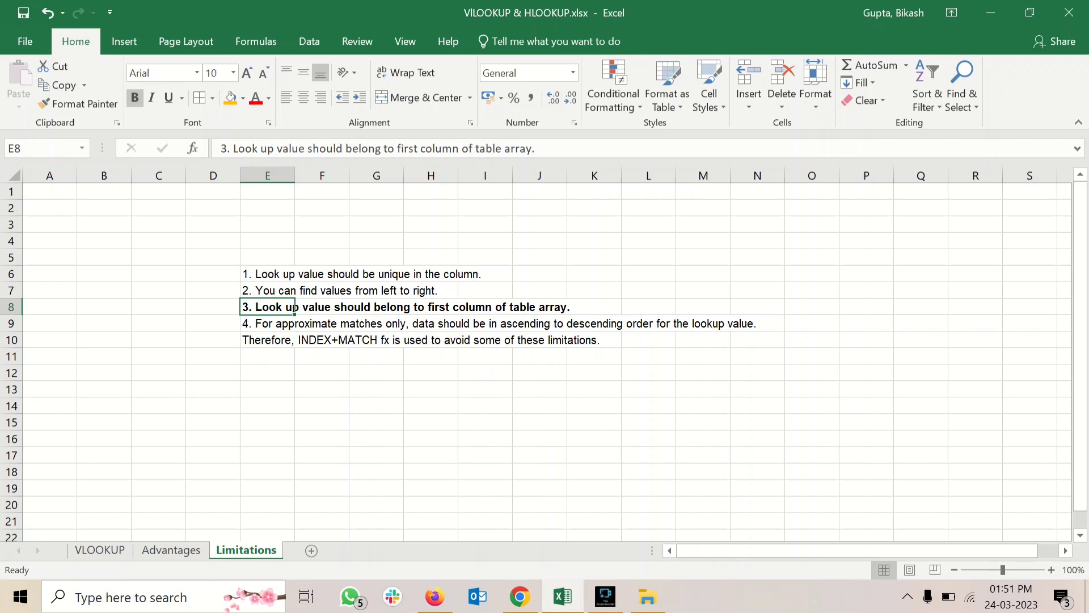
left_click(267, 324)
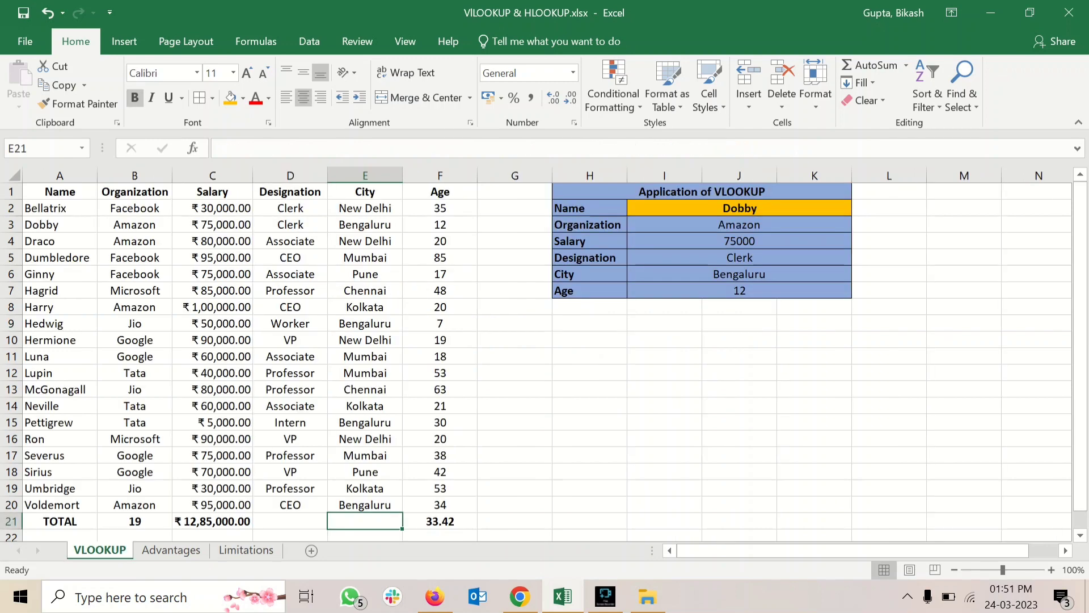
left_click(590, 306)
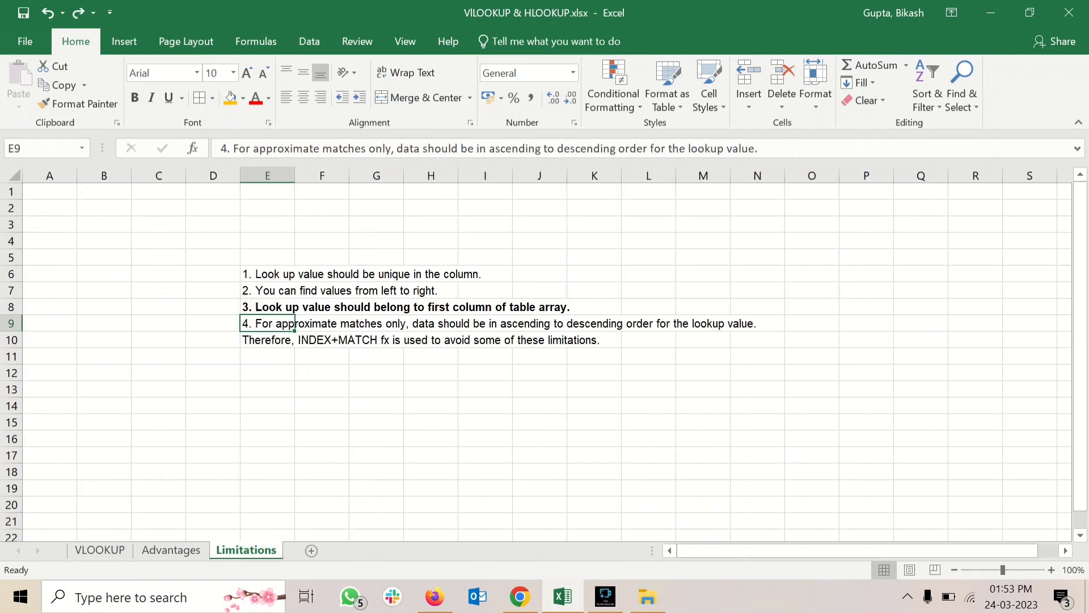